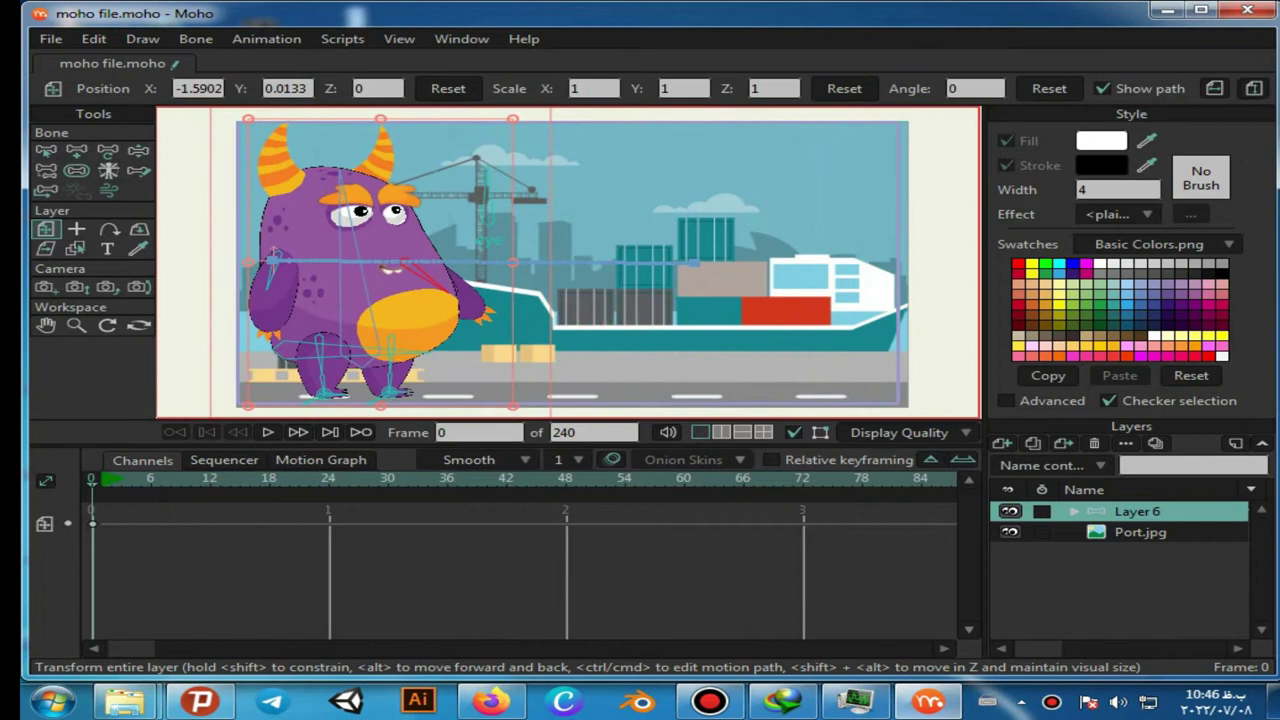
At frame 4, shift the whole monster layer slightly forward in its walking direction
{"action": "key", "text": "space"}
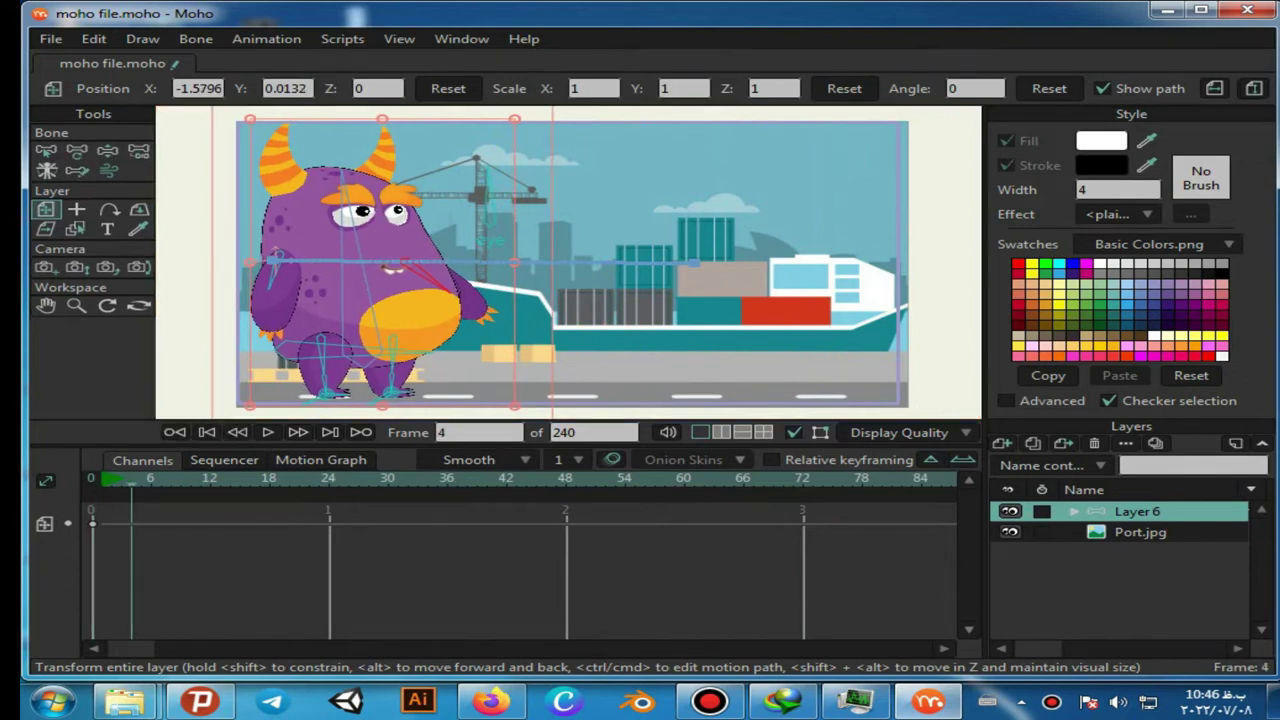
{"action": "key", "text": "Left"}
{"action": "left_click_drag", "start_coordinate": [345, 262], "coordinate": [351, 263]}
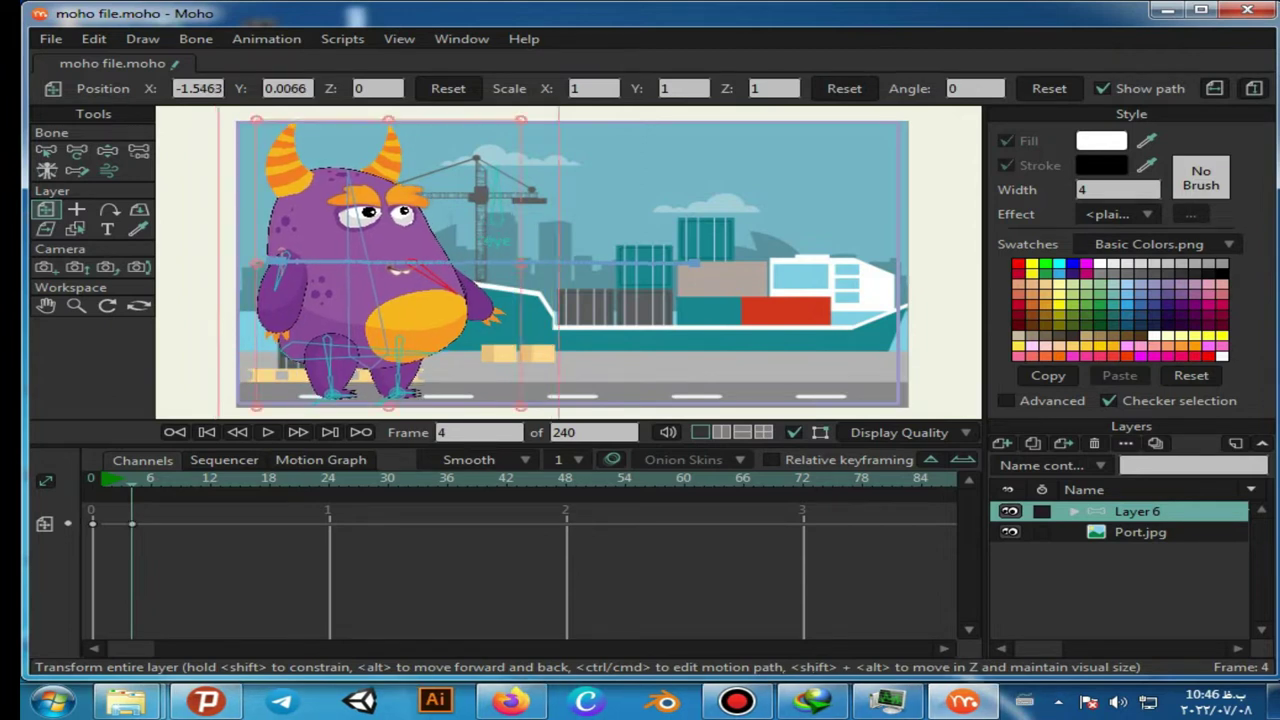
Use Manipulate Bones at frame 4 to move both feet forward and swing the near and far arms forward
{"action": "left_click", "coordinate": [107, 150]}
{"action": "left_click", "coordinate": [348, 394]}
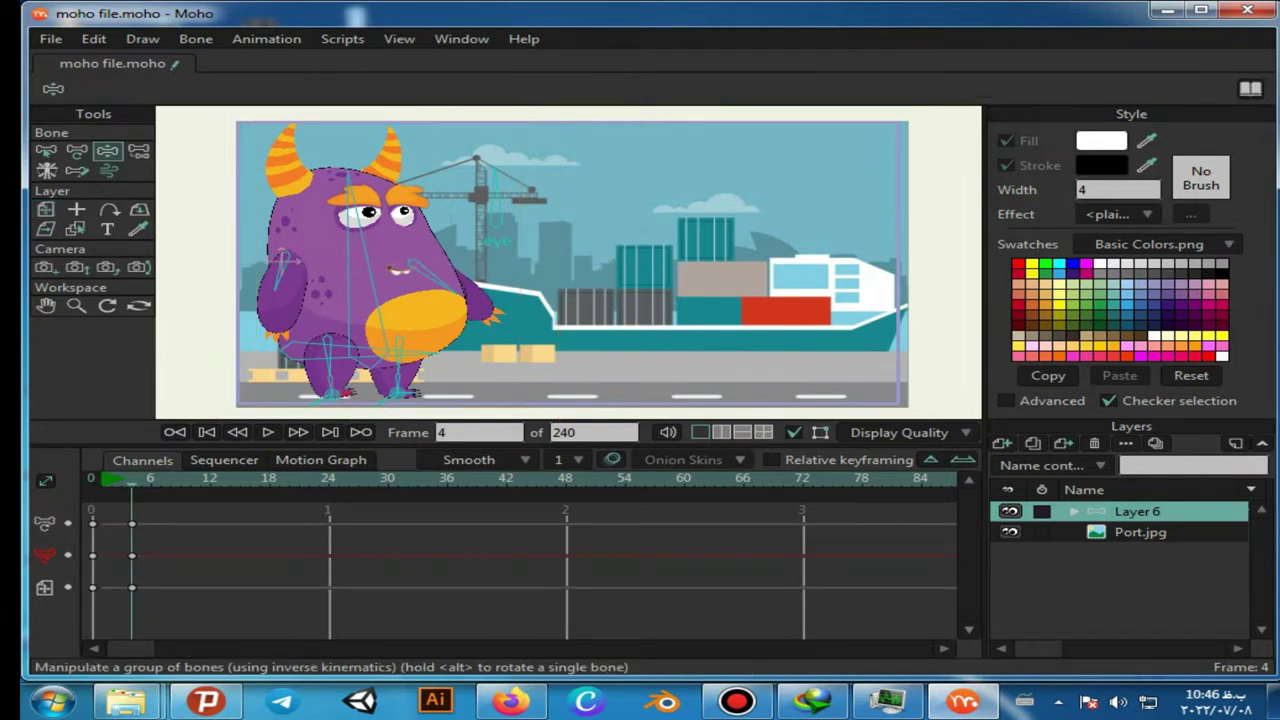
{"action": "left_click_drag", "start_coordinate": [331, 396], "coordinate": [353, 399]}
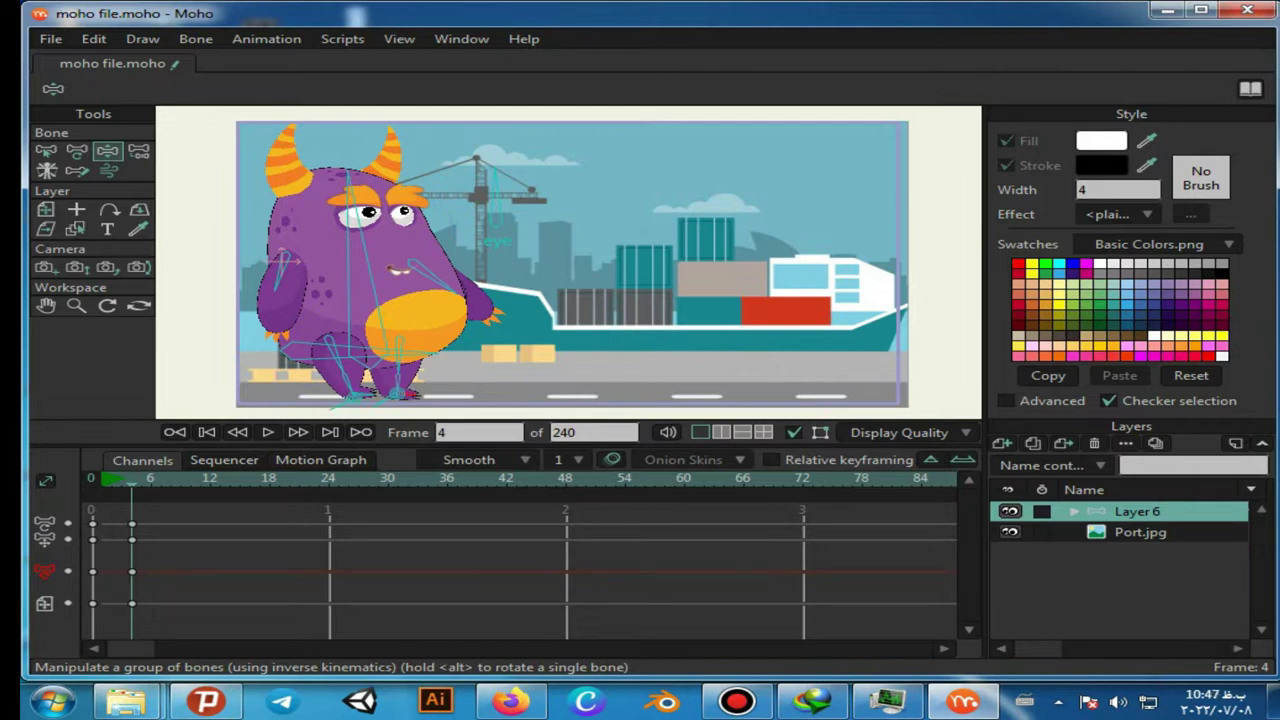
{"action": "left_click_drag", "start_coordinate": [400, 395], "coordinate": [429, 398]}
{"action": "left_click_drag", "start_coordinate": [453, 289], "coordinate": [464, 281]}
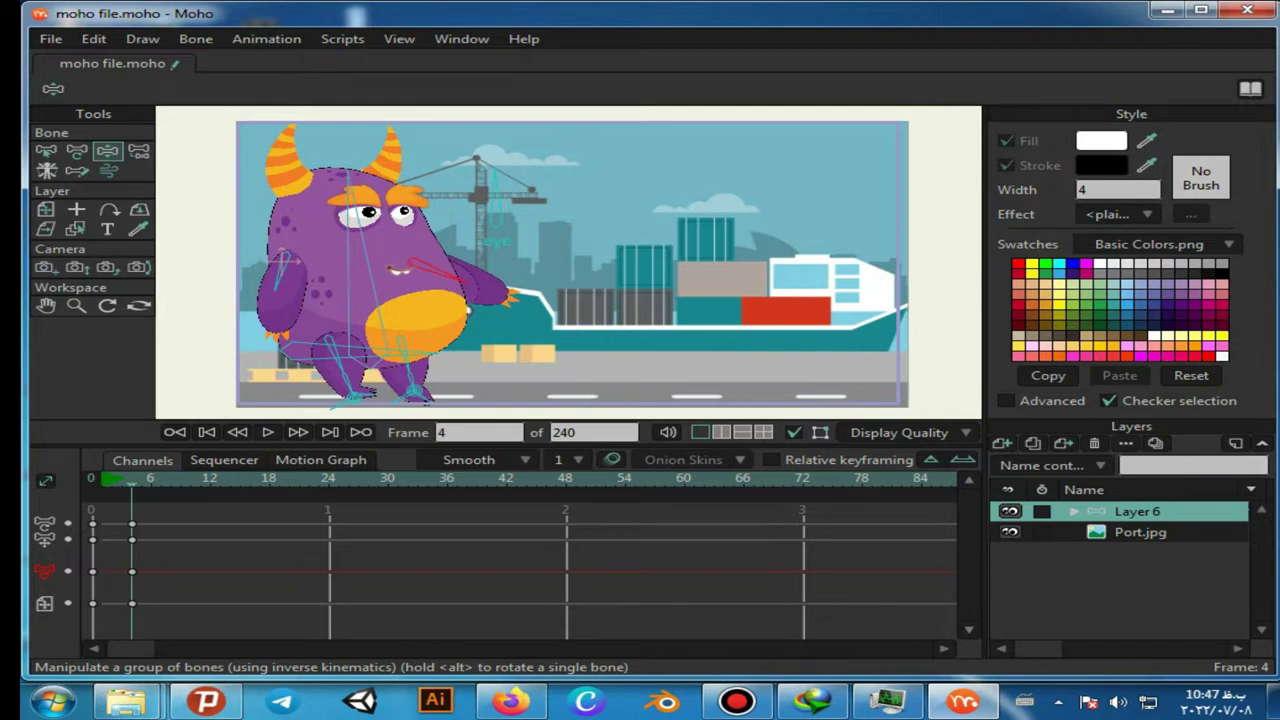
{"action": "left_click_drag", "start_coordinate": [279, 285], "coordinate": [312, 286]}
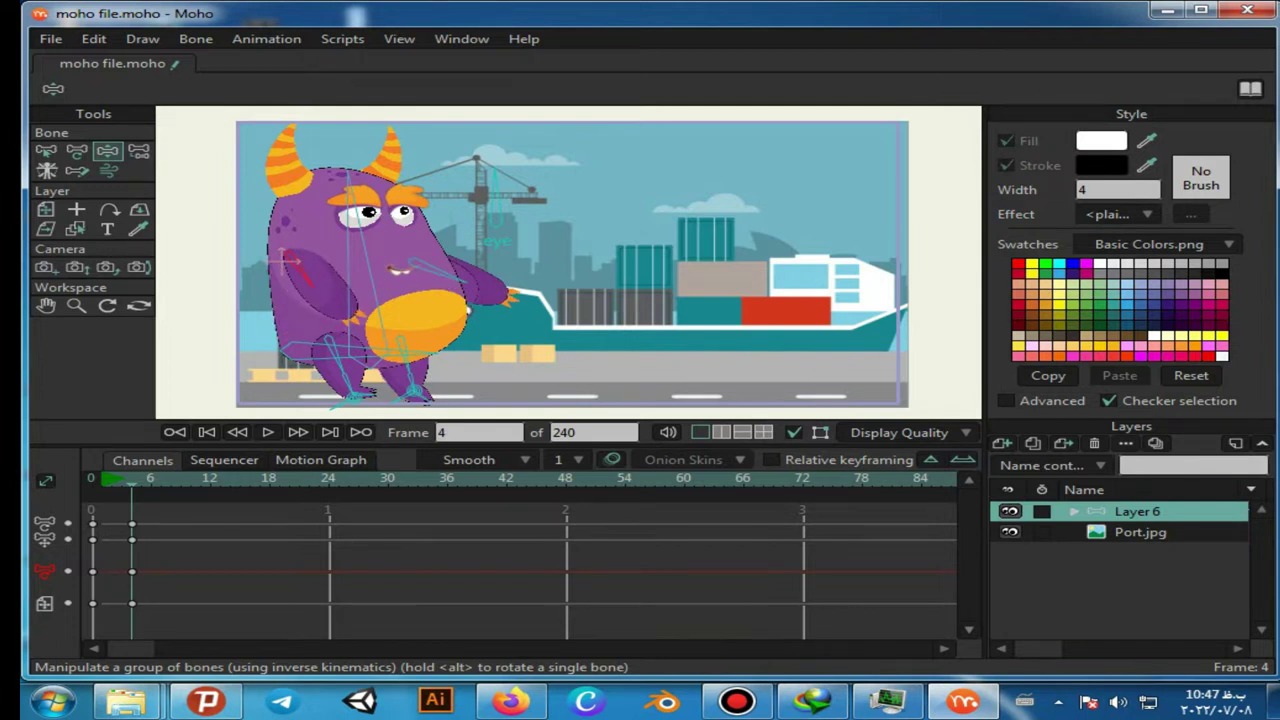
At frame 7, swing the near arm behind the body and the far arm down and back
{"action": "key", "text": "Left"}
{"action": "key", "text": "Left"}
{"action": "key", "text": "Left"}
{"action": "key", "text": "Left"}
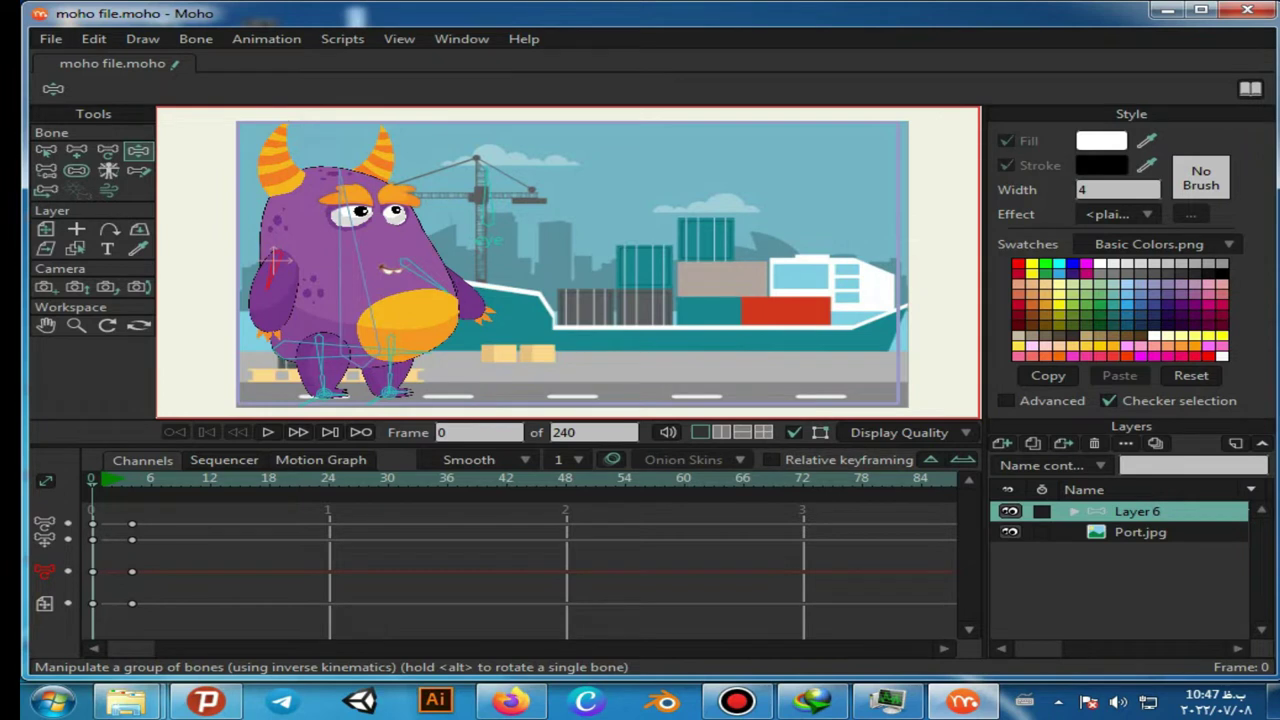
{"action": "key", "text": "Right"}
{"action": "key", "text": "Right"}
{"action": "key", "text": "Right"}
{"action": "key", "text": "Right"}
{"action": "key", "text": "Right"}
{"action": "key", "text": "Right"}
{"action": "key", "text": "Right"}
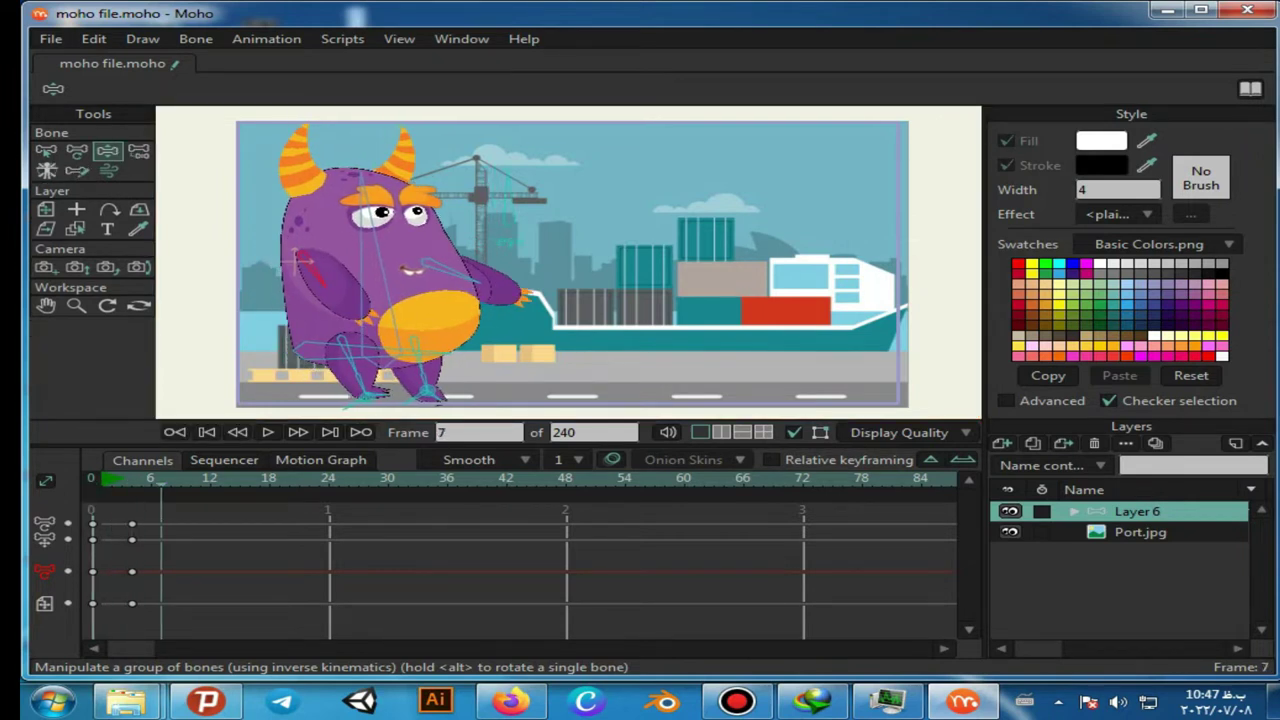
{"action": "left_click_drag", "start_coordinate": [468, 278], "coordinate": [427, 307]}
{"action": "left_click_drag", "start_coordinate": [323, 284], "coordinate": [277, 287]}
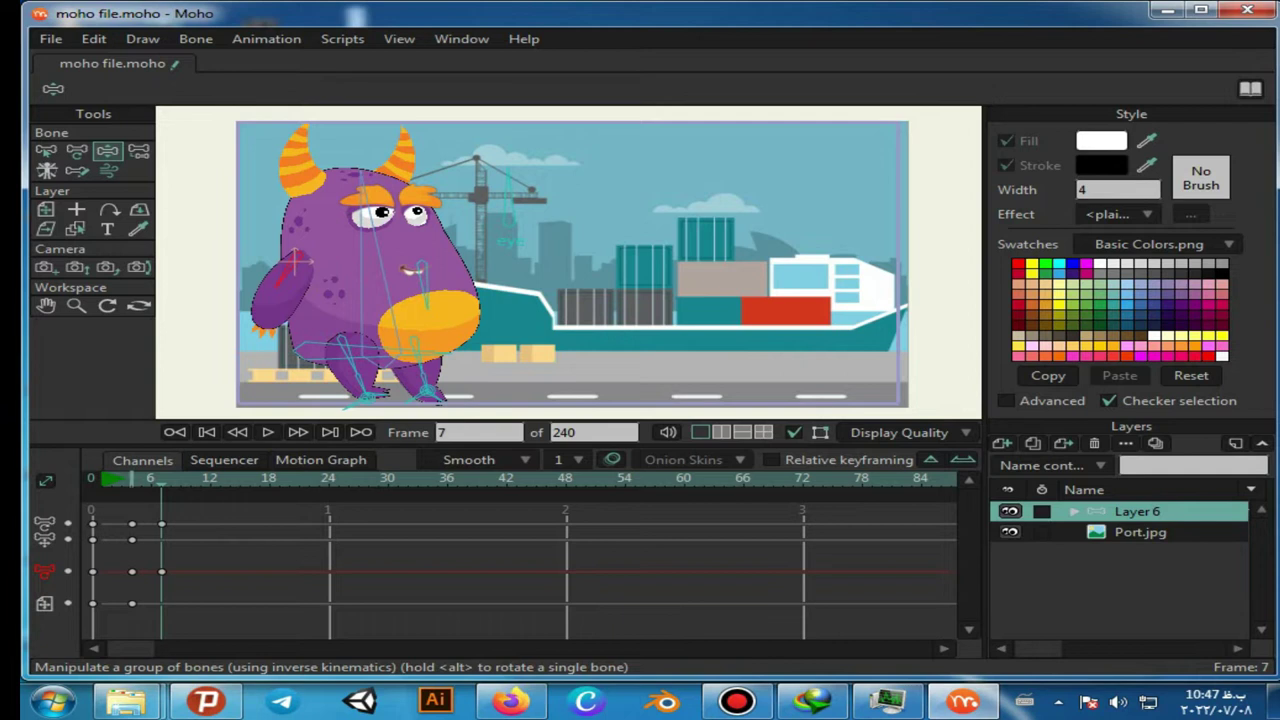
At frame 11, bring the monster's two feet together beneath its body
{"action": "mouse_move", "coordinate": [161, 480]}
{"action": "left_mouse_down"}
{"action": "mouse_move", "coordinate": [92, 480]}
{"action": "mouse_move", "coordinate": [141, 480]}
{"action": "left_mouse_up"}
{"action": "key", "text": "Right"}
{"action": "key", "text": "Right"}
{"action": "key", "text": "Right"}
{"action": "key", "text": "Right"}
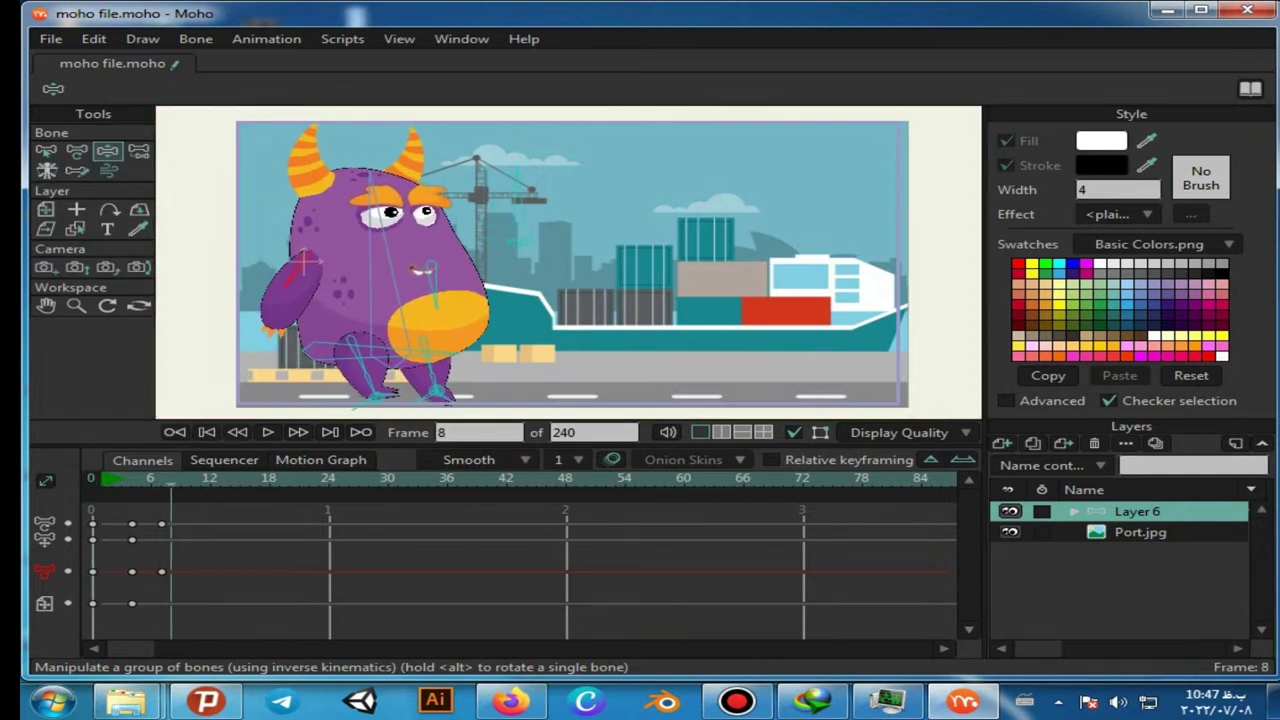
{"action": "key", "text": "Right"}
{"action": "key", "text": "Right"}
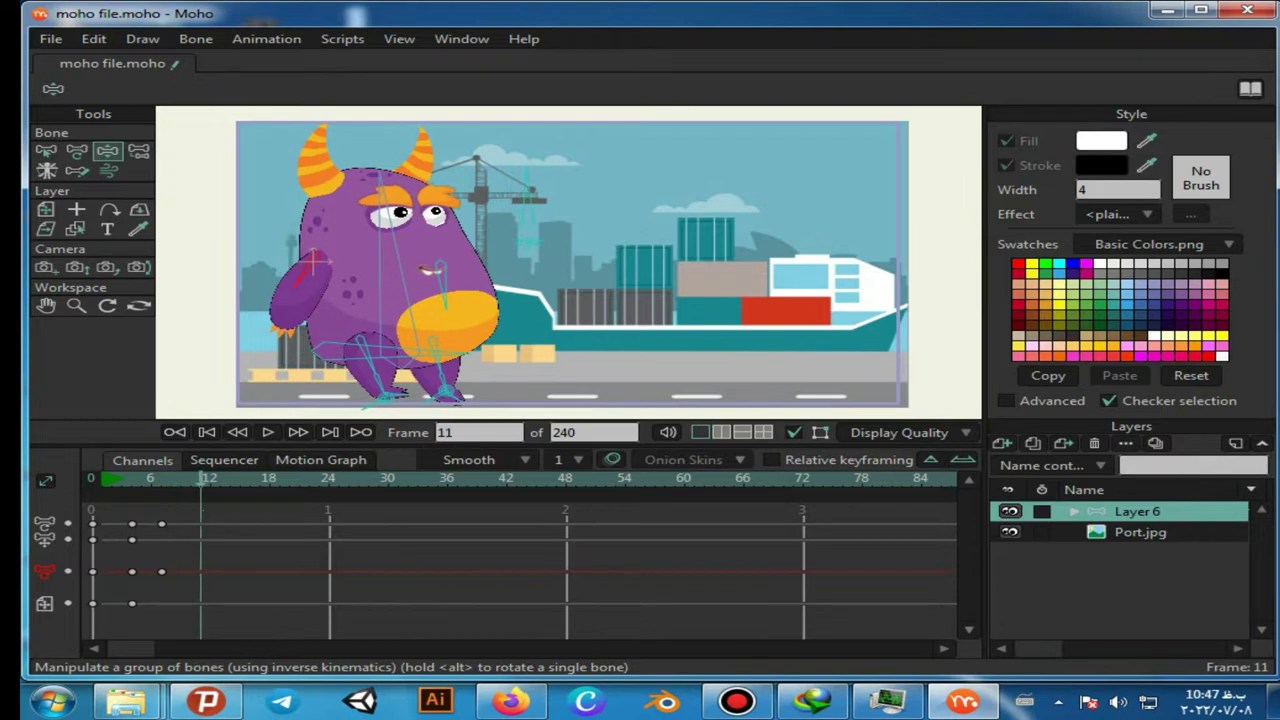
{"action": "left_click_drag", "start_coordinate": [445, 392], "coordinate": [430, 418]}
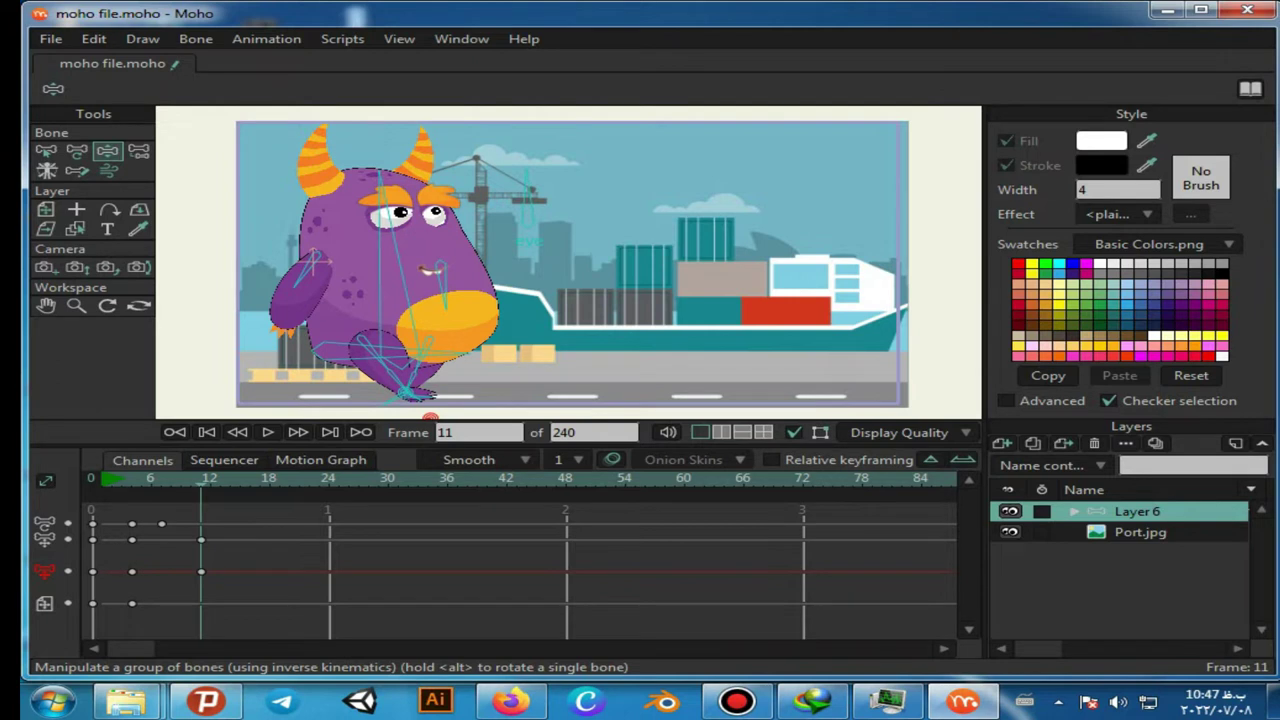
Step through the animation from frame 0 to frame 11 to check the leg motion
{"action": "left_click_drag", "start_coordinate": [201, 480], "coordinate": [92, 480]}
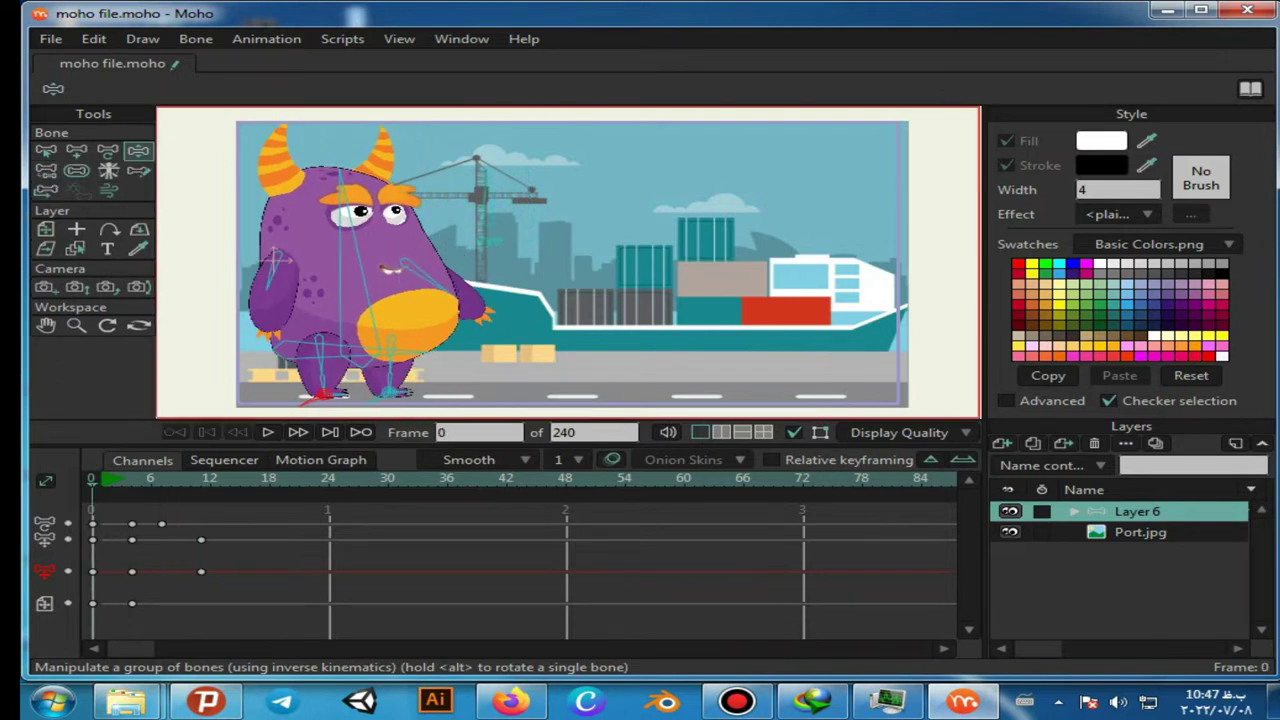
{"action": "left_click_drag", "start_coordinate": [92, 480], "coordinate": [151, 480]}
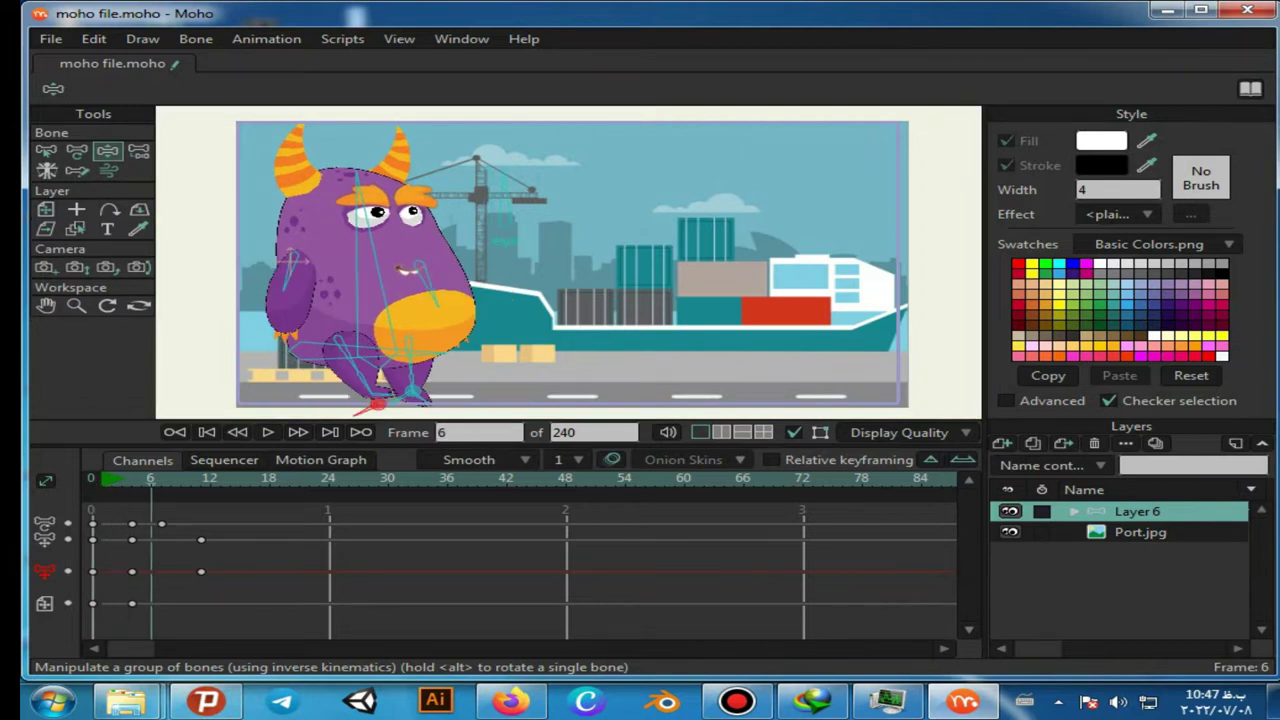
{"action": "key", "text": "ctrl+Right"}
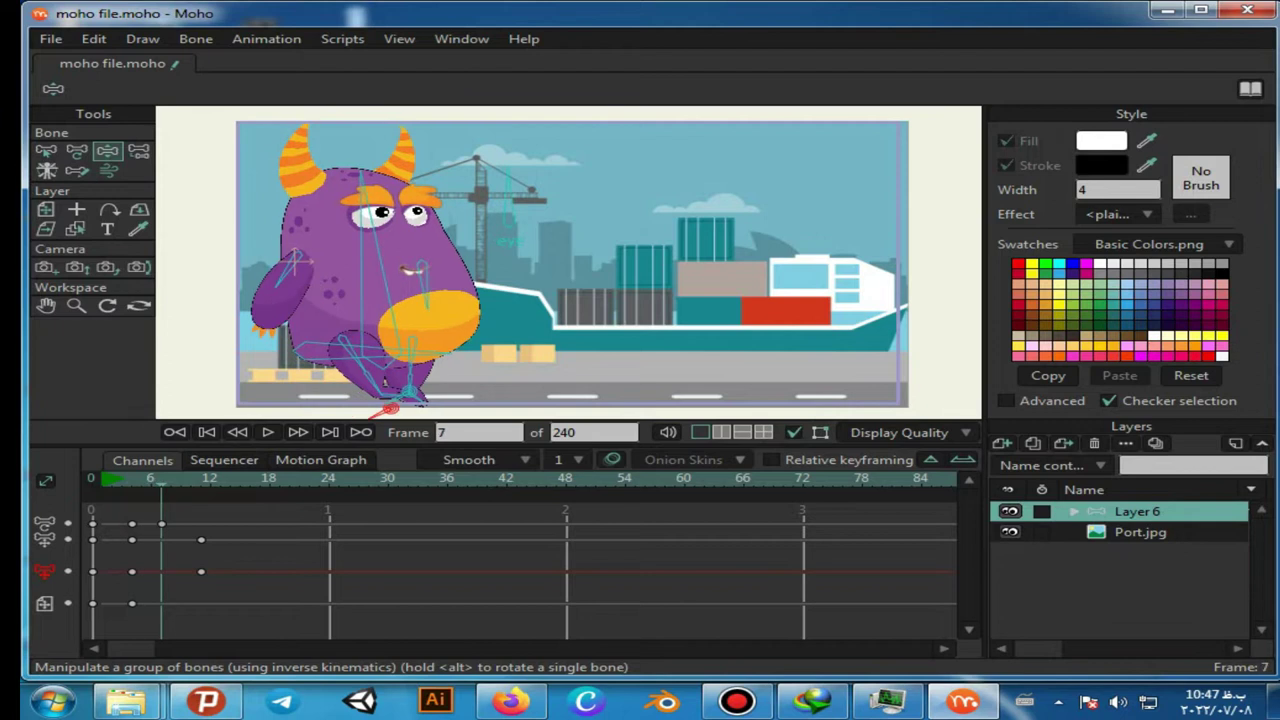
{"action": "key", "text": "ctrl+Right"}
{"action": "key", "text": "ctrl+Right"}
{"action": "key", "text": "ctrl+Right"}
{"action": "key", "text": "ctrl+Right"}
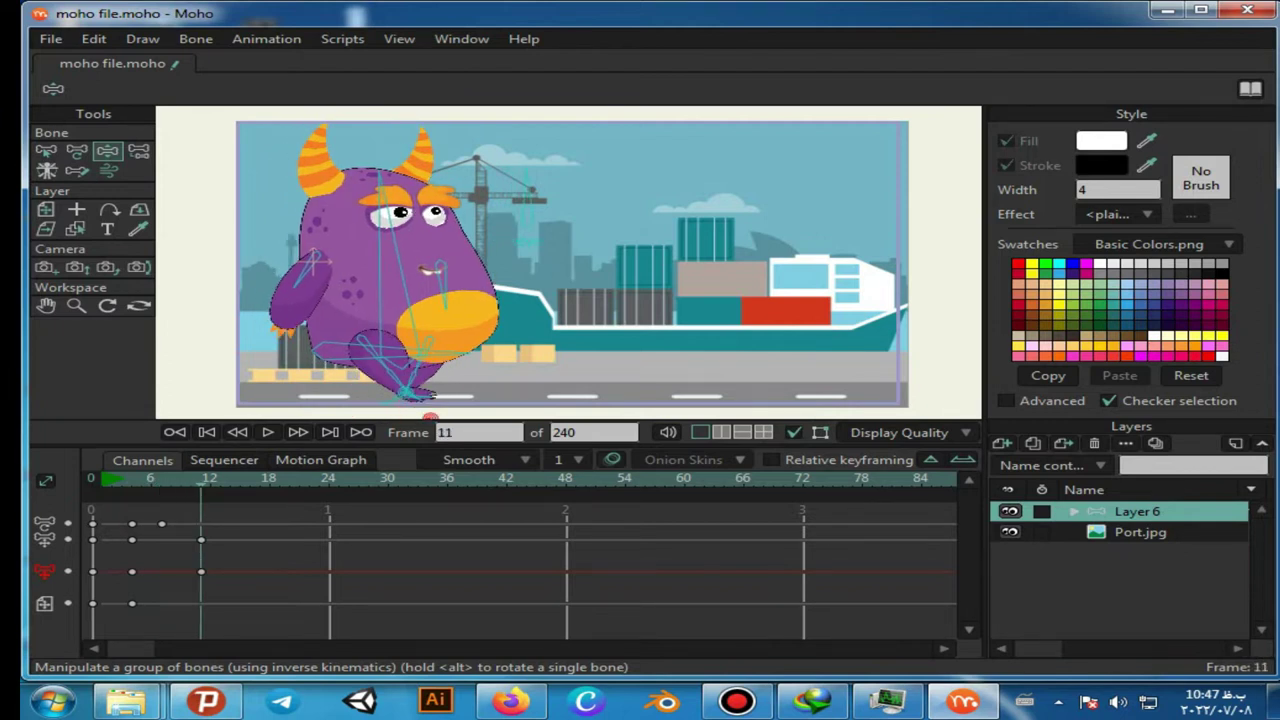
At frame 14, swing the near arm forward across the body and lean the torso backward
{"action": "key", "text": "ctrl+Right"}
{"action": "key", "text": "ctrl+Right"}
{"action": "key", "text": "ctrl+Right"}
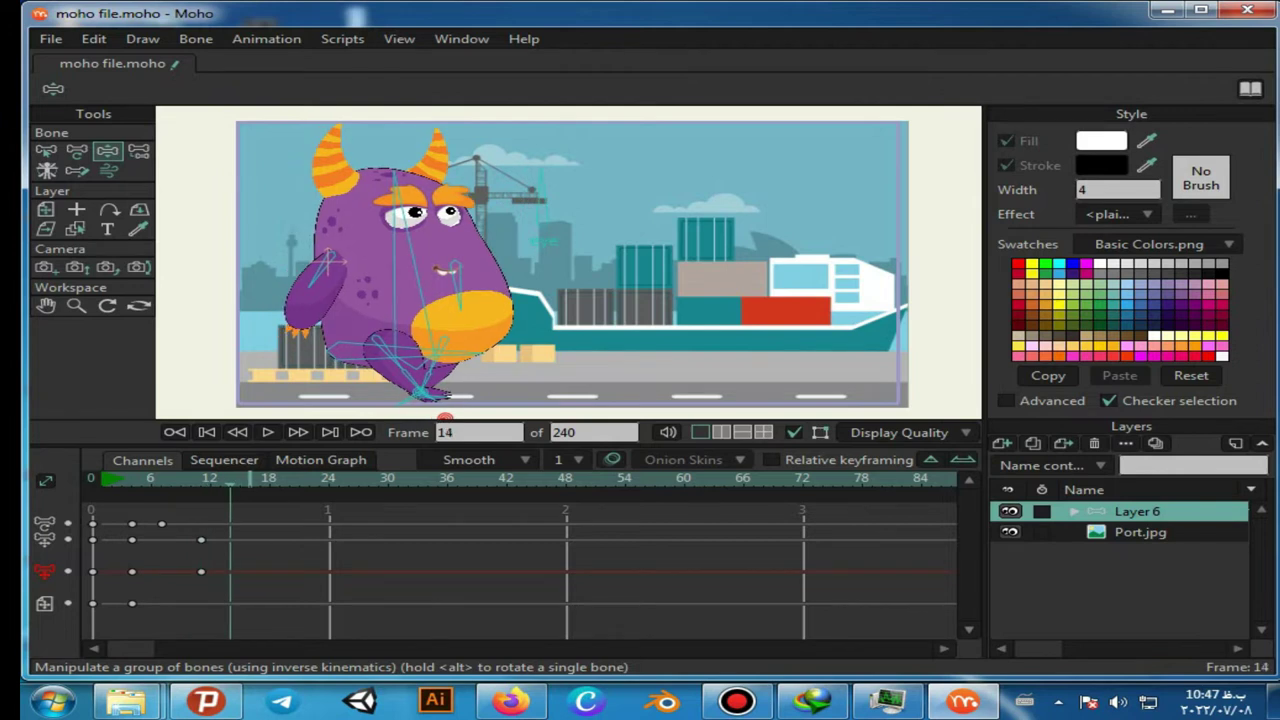
{"action": "left_click_drag", "start_coordinate": [313, 283], "coordinate": [364, 283]}
{"action": "left_click_drag", "start_coordinate": [397, 184], "coordinate": [368, 187]}
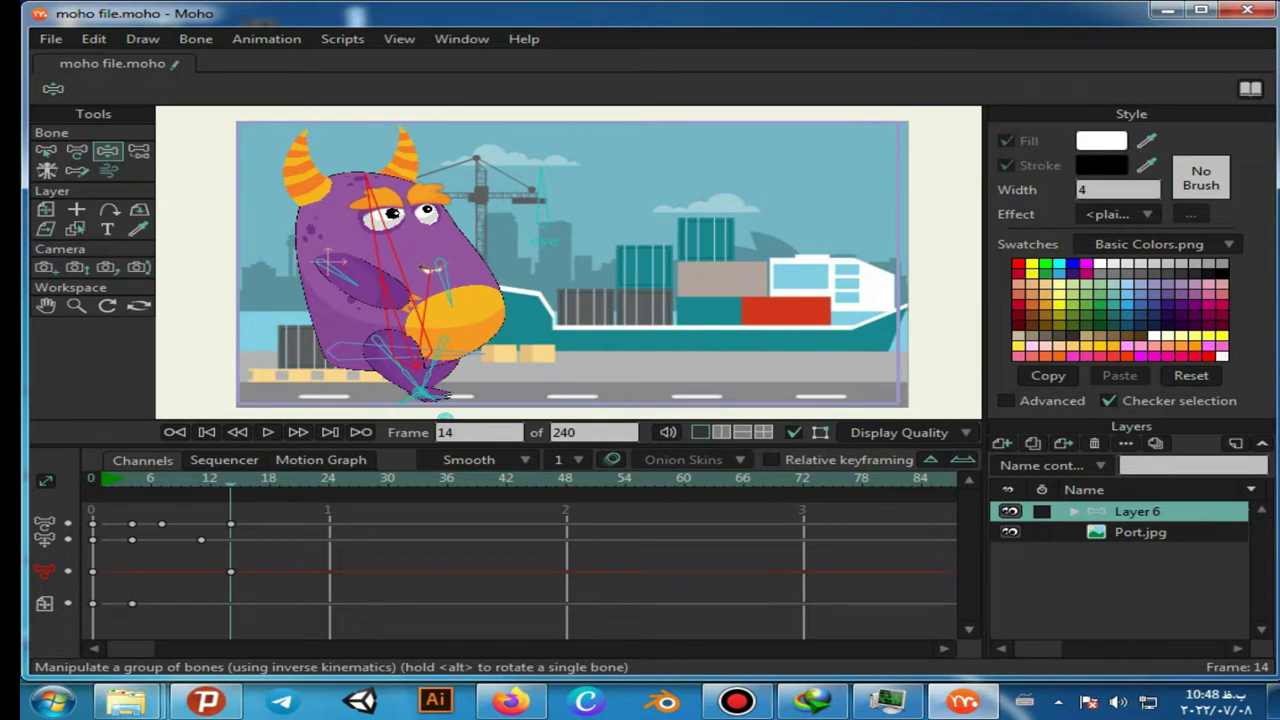
Spread the feet at frame 14 with the near foot back and far foot forward, and swing the far arm forward
{"action": "left_click_drag", "start_coordinate": [424, 394], "coordinate": [350, 416]}
{"action": "left_click_drag", "start_coordinate": [422, 391], "coordinate": [472, 397]}
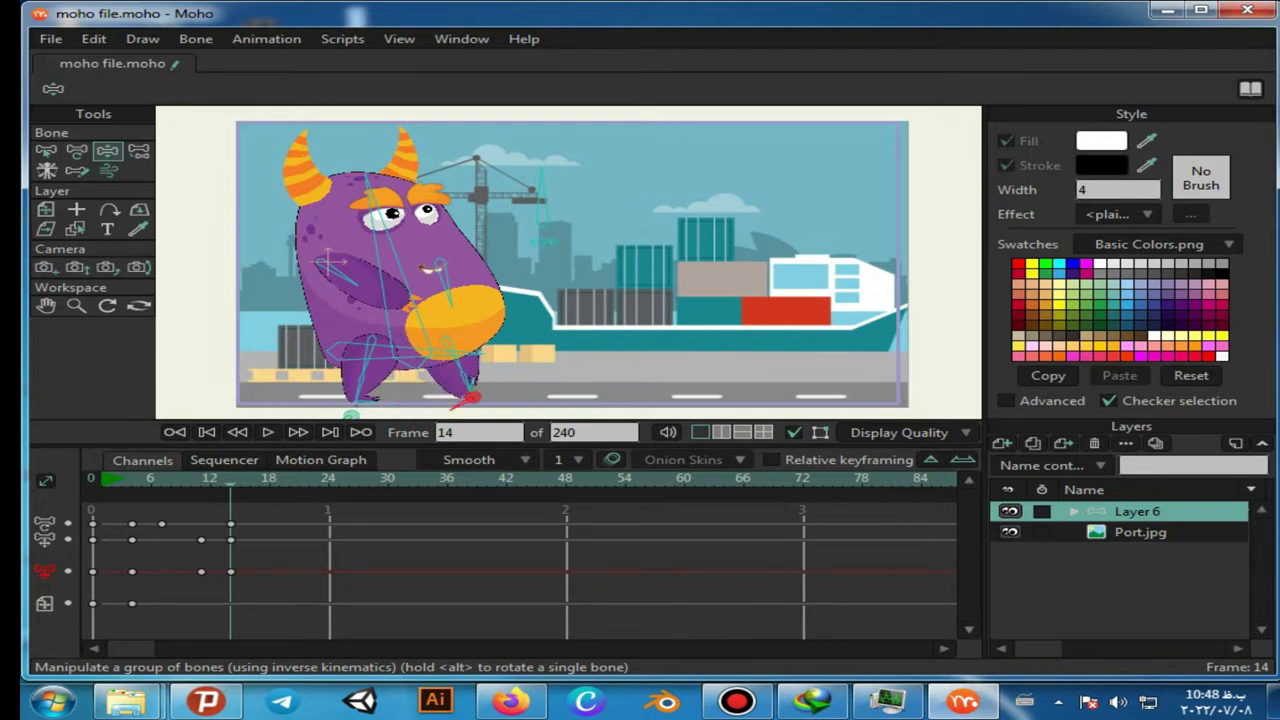
{"action": "left_click_drag", "start_coordinate": [450, 298], "coordinate": [491, 285]}
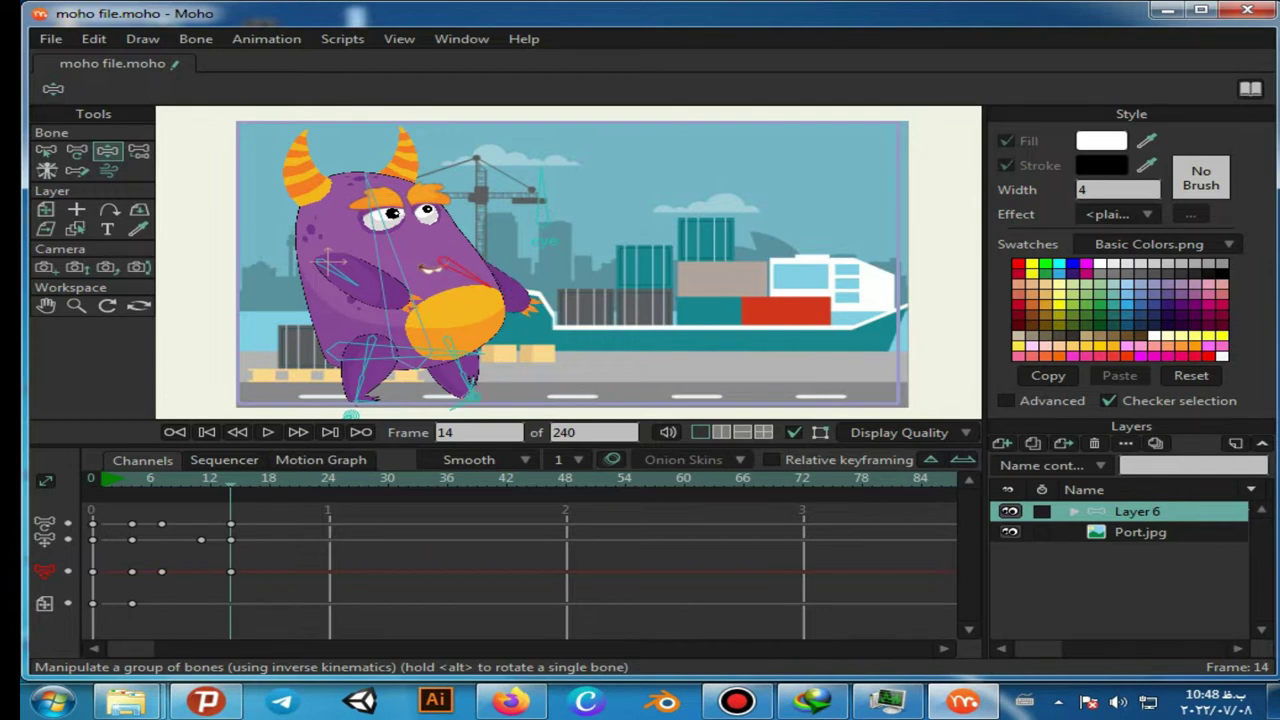
Review the walk frame by frame from frame 0 through the frame 14 pose
{"action": "left_click_drag", "start_coordinate": [231, 480], "coordinate": [92, 480]}
{"action": "key", "text": "ctrl+Right"}
{"action": "key", "text": "ctrl+Right"}
{"action": "key", "text": "ctrl+Right"}
{"action": "key", "text": "ctrl+Right"}
{"action": "key", "text": "ctrl+Right"}
{"action": "key", "text": "ctrl+Right"}
{"action": "key", "text": "ctrl+Right"}
{"action": "key", "text": "ctrl+Right"}
{"action": "key", "text": "ctrl+Right"}
{"action": "key", "text": "ctrl+Right"}
{"action": "key", "text": "ctrl+Right"}
{"action": "key", "text": "ctrl+Right"}
{"action": "key", "text": "ctrl+Right"}
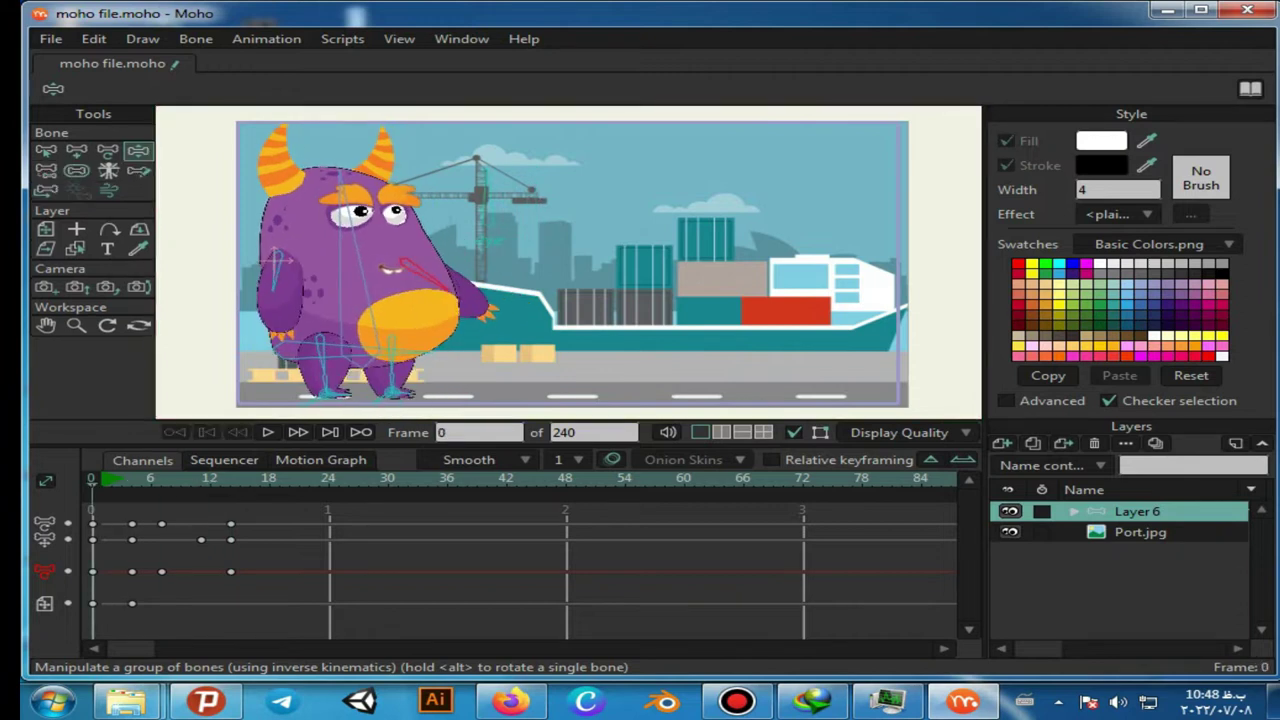
At frame 15, swing the monster's near arm back behind its body
{"action": "key", "text": "ctrl+Right"}
{"action": "key", "text": "ctrl+Right"}
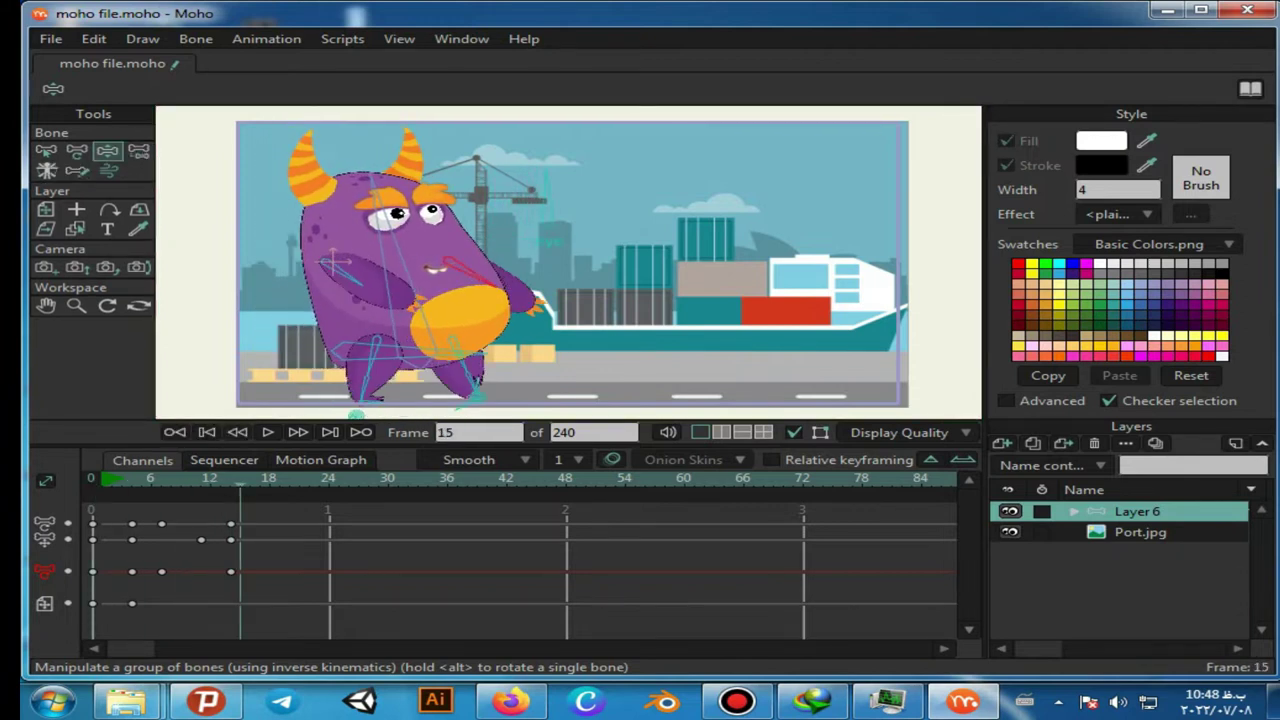
{"action": "left_click_drag", "start_coordinate": [356, 281], "coordinate": [298, 291]}
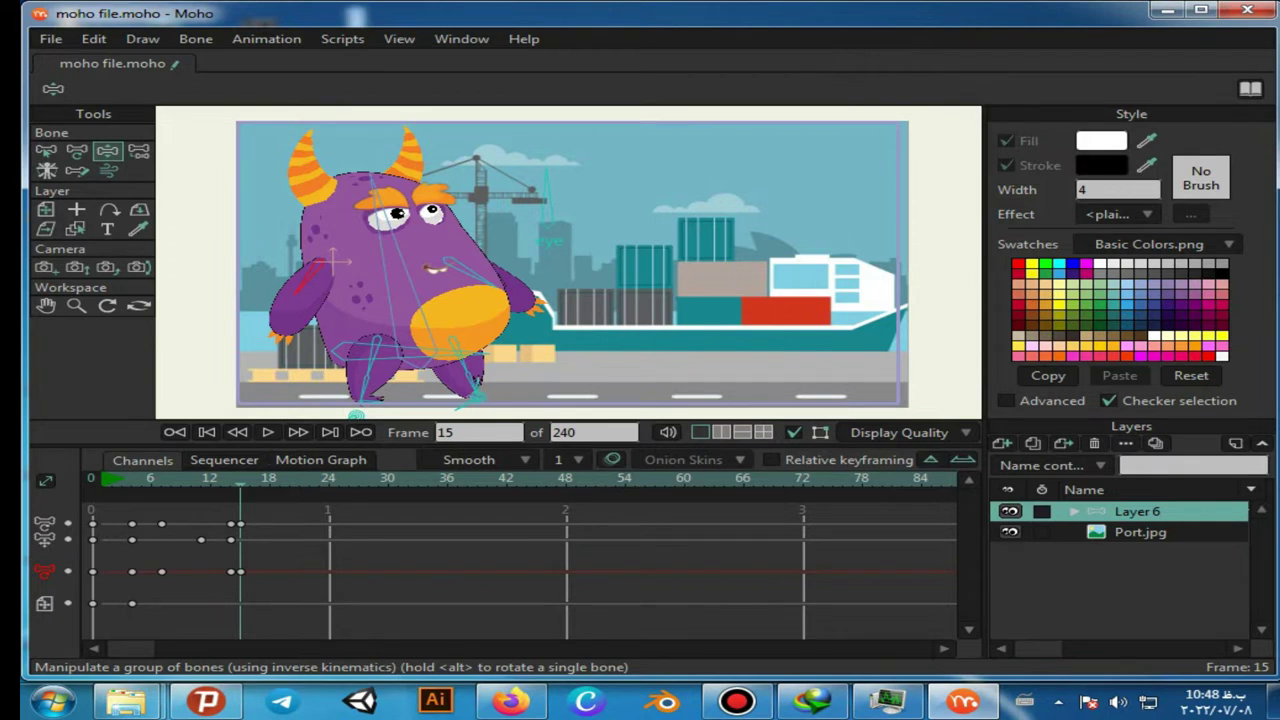
Step back to frame 0 and forward again to examine the arm swing through frame 15
{"action": "key", "text": "Left"}
{"action": "key", "text": "Left"}
{"action": "key", "text": "Left"}
{"action": "key", "text": "Left"}
{"action": "key", "text": "Left"}
{"action": "key", "text": "Left"}
{"action": "key", "text": "Left"}
{"action": "key", "text": "Left"}
{"action": "key", "text": "Left"}
{"action": "key", "text": "Left"}
{"action": "key", "text": "Left"}
{"action": "key", "text": "Left"}
{"action": "key", "text": "Left"}
{"action": "key", "text": "Left"}
{"action": "key", "text": "Left"}
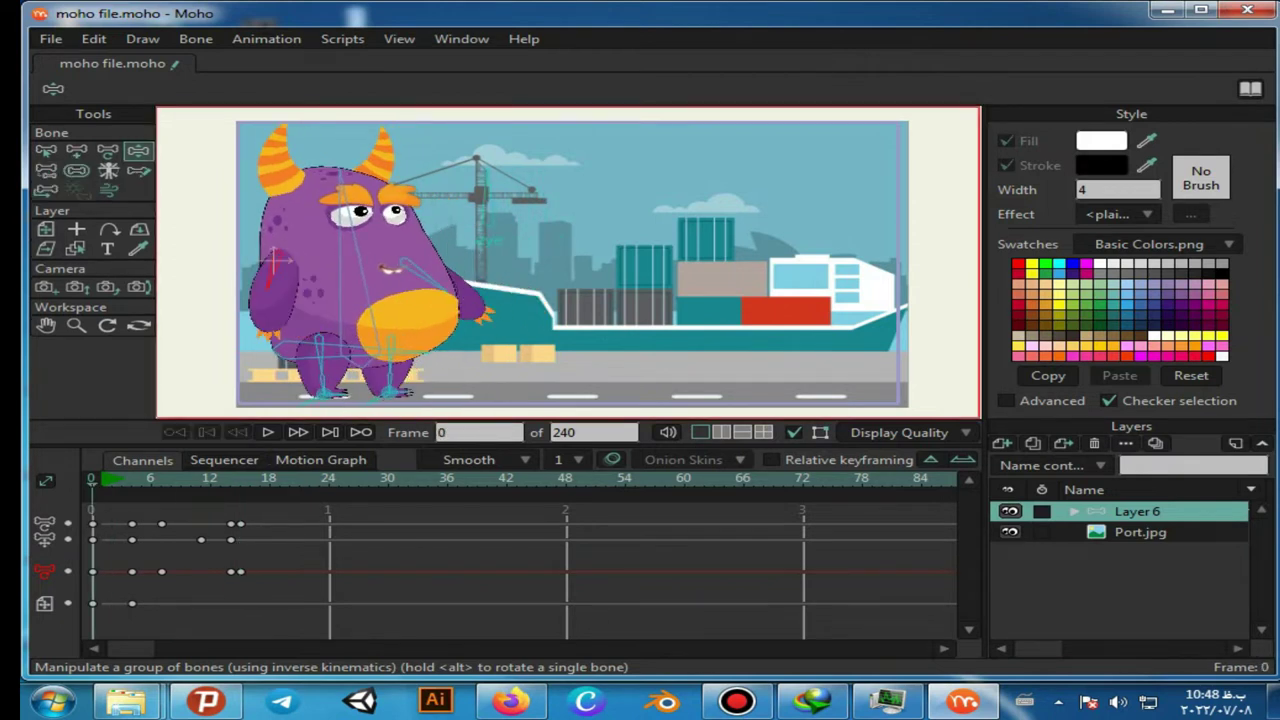
{"action": "key", "text": "Right"}
{"action": "key", "text": "Right"}
{"action": "key", "text": "Right"}
{"action": "key", "text": "Right"}
{"action": "key", "text": "Right"}
{"action": "key", "text": "Right"}
{"action": "key", "text": "Right"}
{"action": "key", "text": "Right"}
{"action": "key", "text": "Right"}
{"action": "key", "text": "Right"}
{"action": "key", "text": "Right"}
{"action": "key", "text": "Right"}
{"action": "key", "text": "Right"}
{"action": "key", "text": "Right"}
{"action": "key", "text": "Right"}
At frame 18, swing the near arm forward and far arm back, straighten the torso, and bring the feet together
{"action": "key", "text": "Right"}
{"action": "key", "text": "Right"}
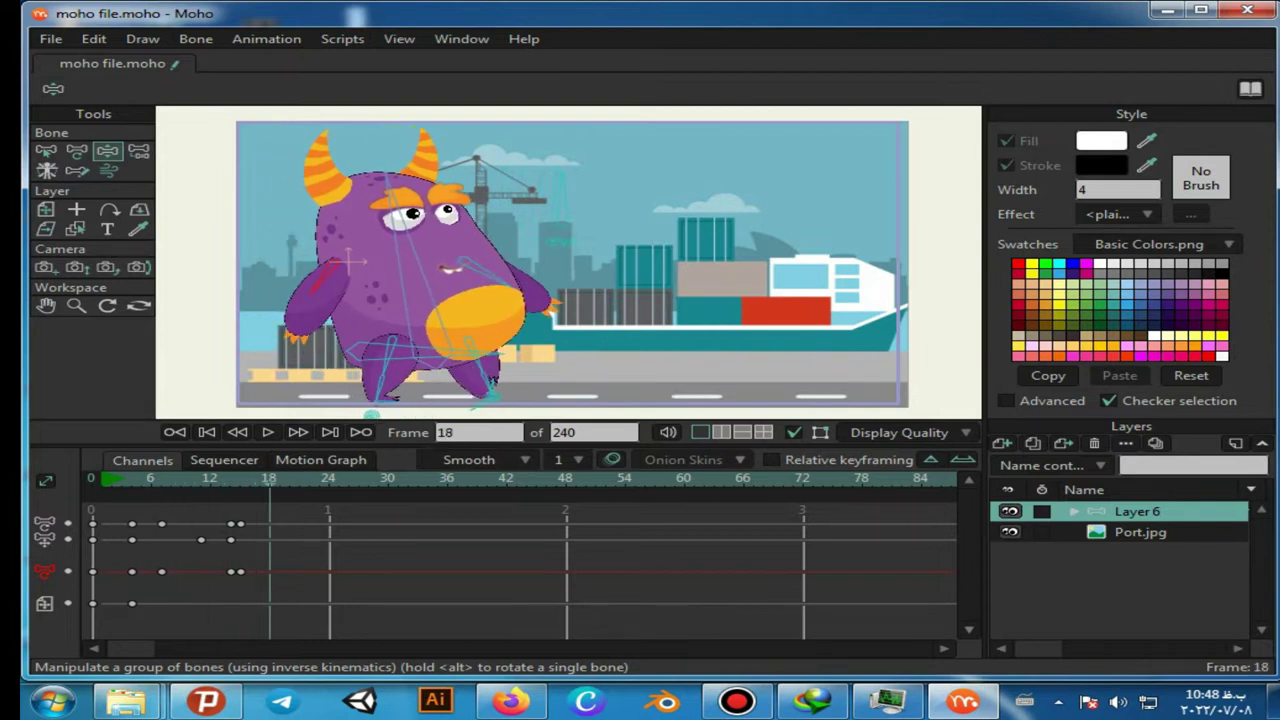
{"action": "left_click_drag", "start_coordinate": [313, 292], "coordinate": [371, 288]}
{"action": "left_click_drag", "start_coordinate": [371, 414], "coordinate": [455, 414]}
{"action": "left_click_drag", "start_coordinate": [507, 287], "coordinate": [413, 288]}
{"action": "left_click_drag", "start_coordinate": [391, 190], "coordinate": [455, 182]}
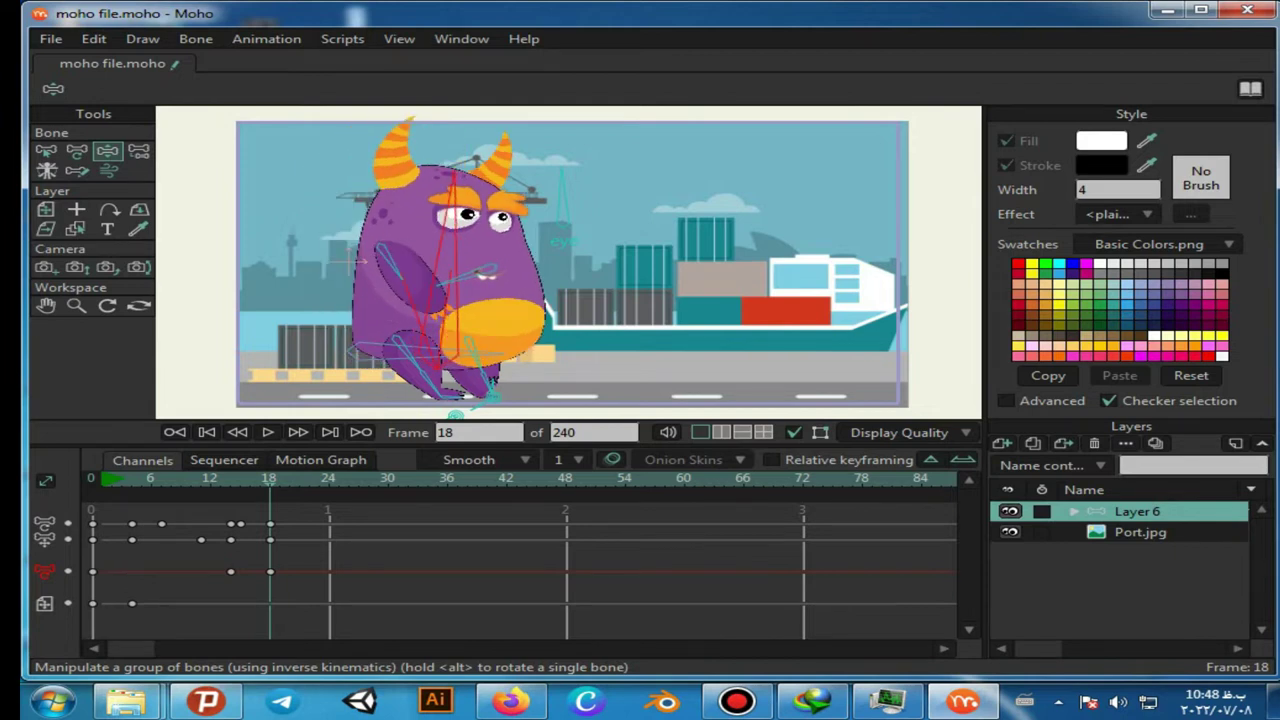
{"action": "left_click_drag", "start_coordinate": [493, 397], "coordinate": [458, 397]}
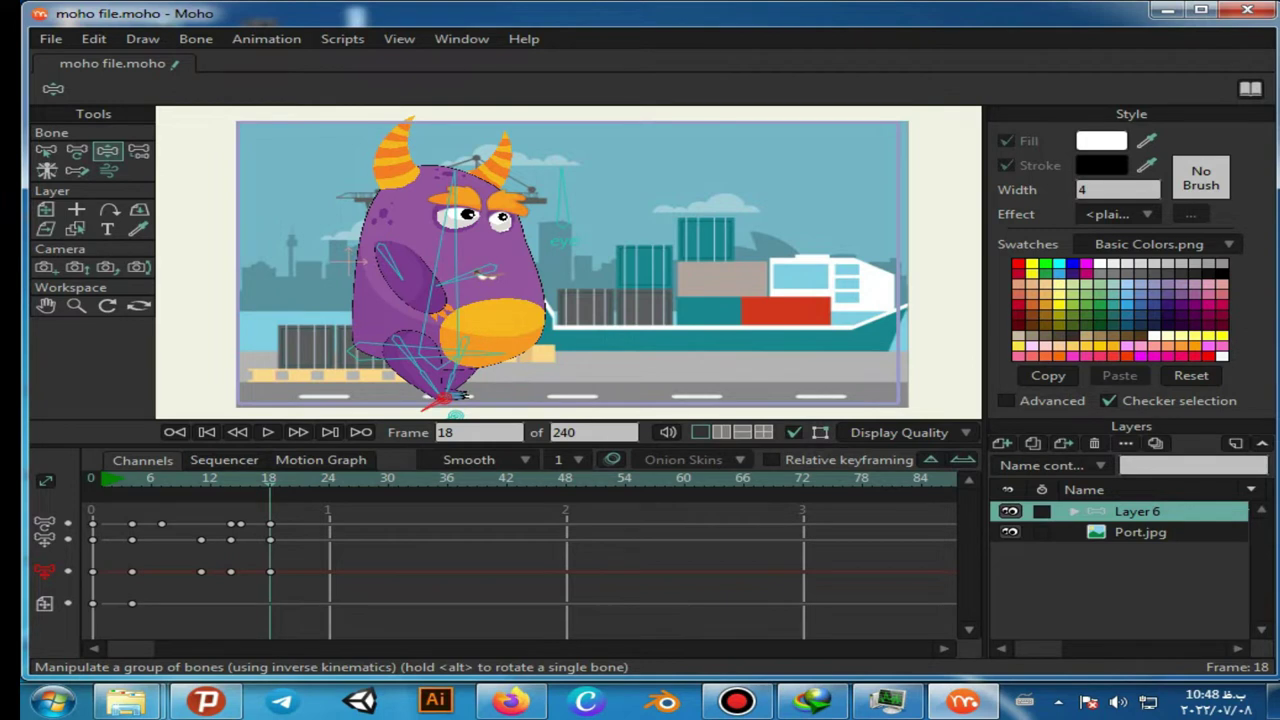
At frame 22, swing the near arm back behind the body
{"action": "key", "text": "Right"}
{"action": "key", "text": "Right"}
{"action": "key", "text": "Right"}
{"action": "key", "text": "Right"}
{"action": "key", "text": "Right"}
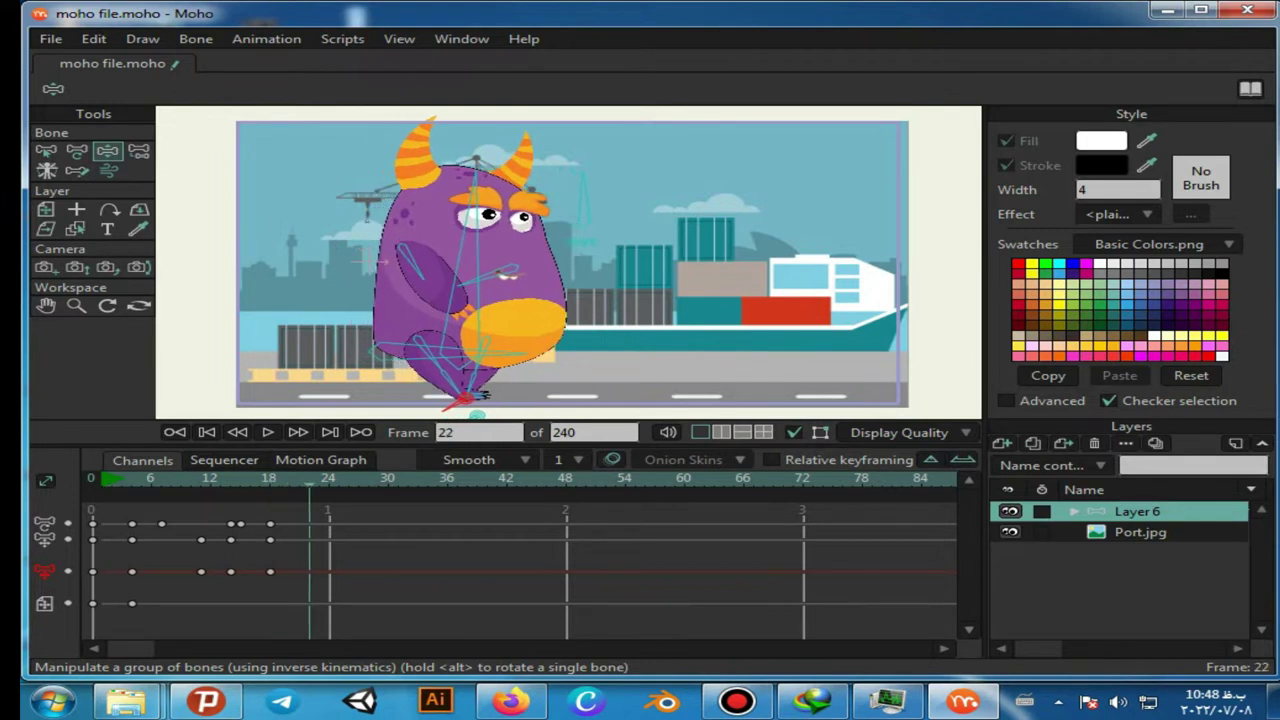
{"action": "key", "text": "Left"}
{"action": "key", "text": "Left"}
{"action": "key", "text": "Right"}
{"action": "left_click_drag", "start_coordinate": [412, 262], "coordinate": [368, 265]}
Move the near foot back and the far foot forward at frame 22, and swing the far arm forward
{"action": "left_click", "coordinate": [477, 415]}
{"action": "left_click_drag", "start_coordinate": [477, 415], "coordinate": [379, 414]}
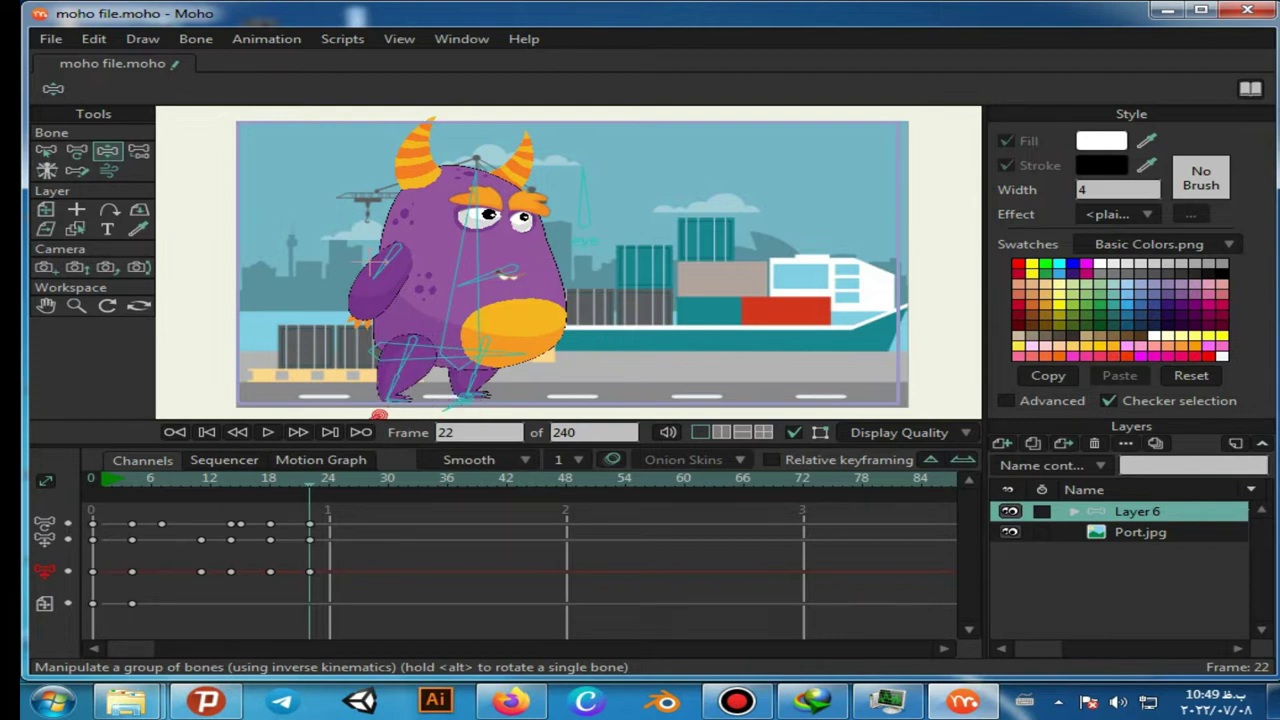
{"action": "left_click_drag", "start_coordinate": [484, 396], "coordinate": [527, 410]}
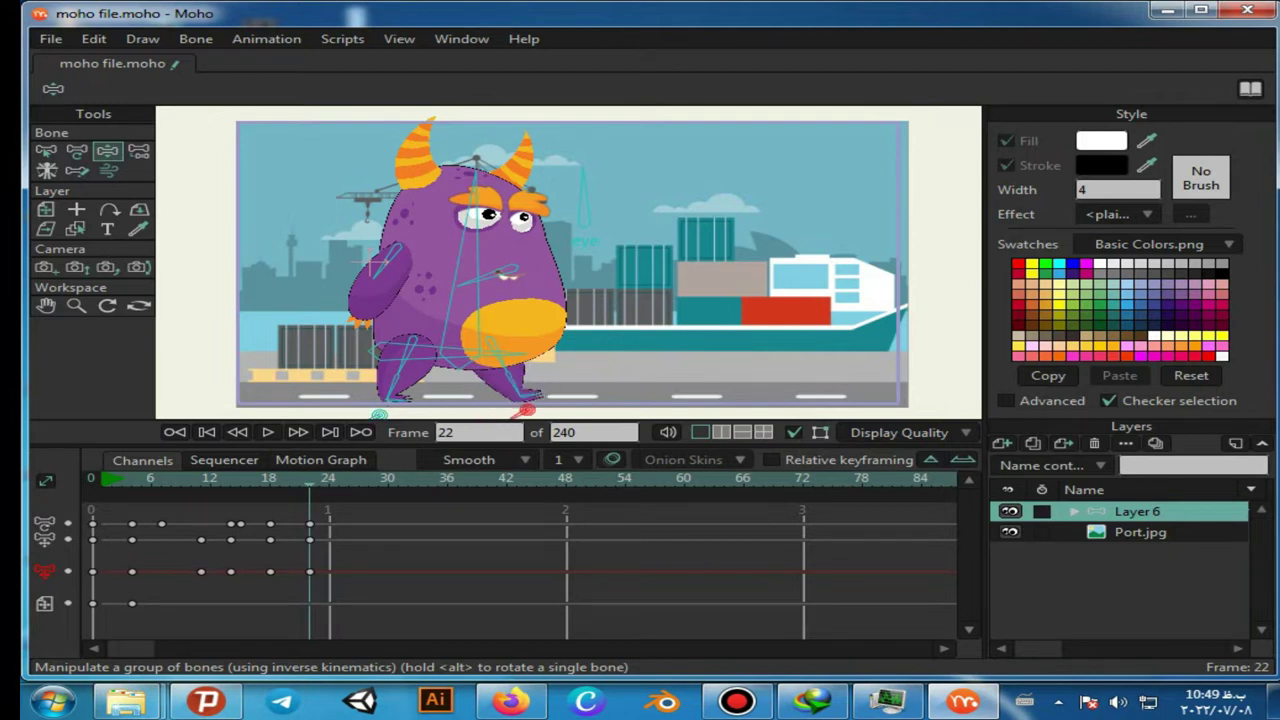
{"action": "left_click_drag", "start_coordinate": [463, 285], "coordinate": [567, 295]}
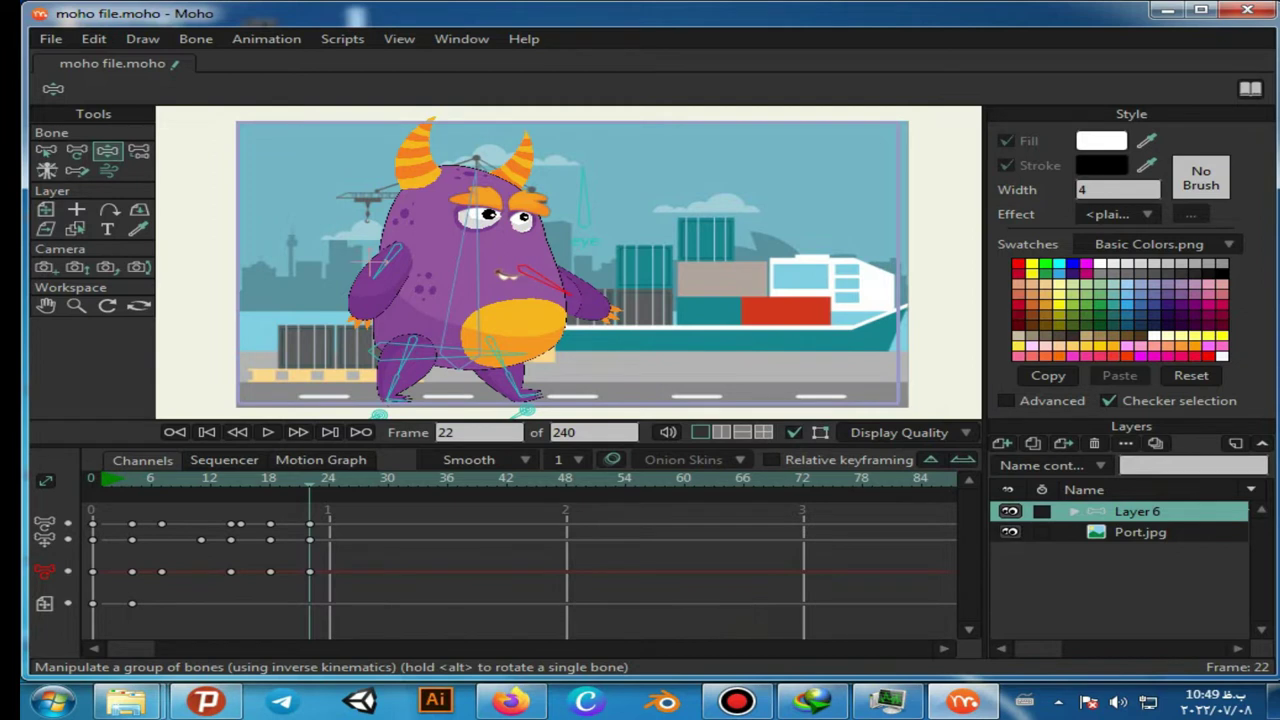
Step through the walk from frame 0 to check the motion up to the frame 22 pose
{"action": "left_click_drag", "start_coordinate": [310, 480], "coordinate": [92, 480]}
{"action": "key", "text": "ctrl+Right"}
{"action": "key", "text": "ctrl+Right"}
{"action": "key", "text": "ctrl+Right"}
{"action": "key", "text": "ctrl+Right"}
{"action": "key", "text": "ctrl+Right"}
{"action": "key", "text": "ctrl+Right"}
{"action": "key", "text": "ctrl+Right"}
{"action": "key", "text": "ctrl+Right"}
{"action": "key", "text": "ctrl+Right"}
{"action": "key", "text": "ctrl+Right"}
{"action": "key", "text": "ctrl+Right"}
{"action": "key", "text": "ctrl+Right"}
{"action": "key", "text": "ctrl+Right"}
{"action": "key", "text": "ctrl+Right"}
{"action": "key", "text": "ctrl+Right"}
{"action": "key", "text": "ctrl+Right"}
{"action": "key", "text": "ctrl+Right"}
{"action": "key", "text": "ctrl+Right"}
{"action": "key", "text": "ctrl+Right"}
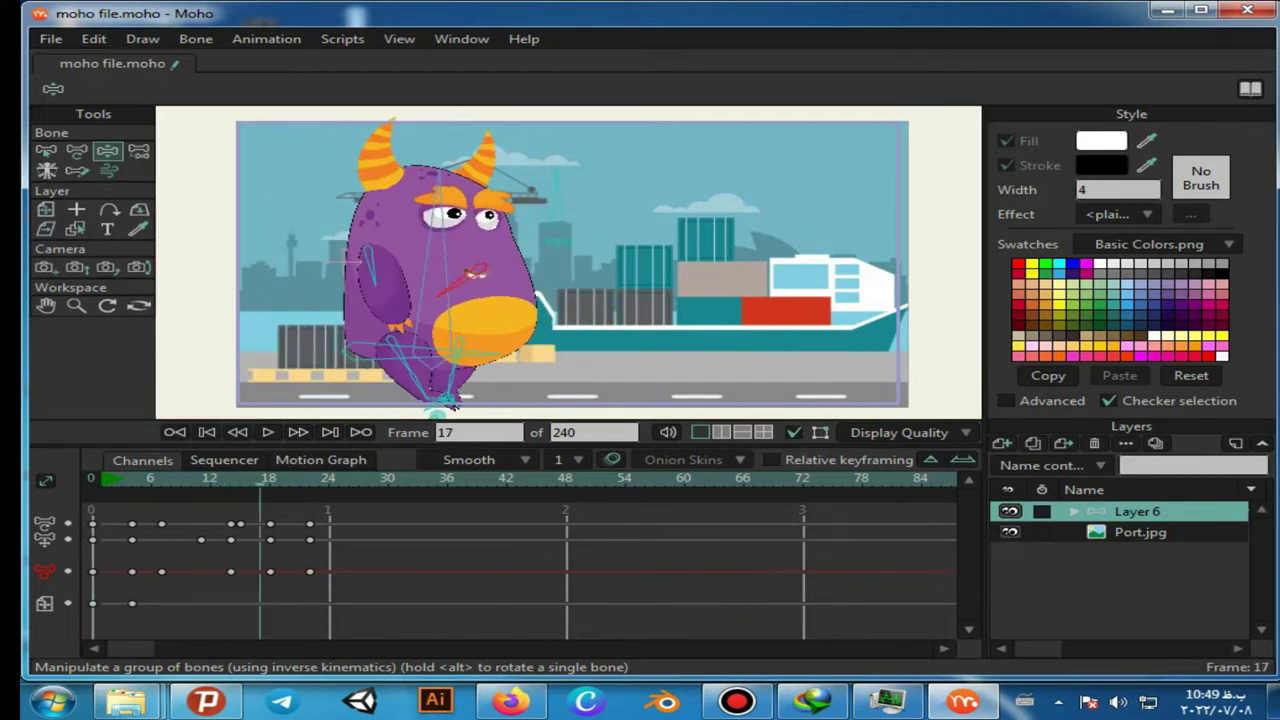
{"action": "key", "text": "ctrl+Right"}
{"action": "key", "text": "ctrl+Right"}
{"action": "key", "text": "ctrl+Right"}
At frame 26, swing the near arm forward and far arm back, and bring both feet together under the body
{"action": "key", "text": "ctrl+Right"}
{"action": "key", "text": "ctrl+Right"}
{"action": "key", "text": "ctrl+Right"}
{"action": "key", "text": "ctrl+Right"}
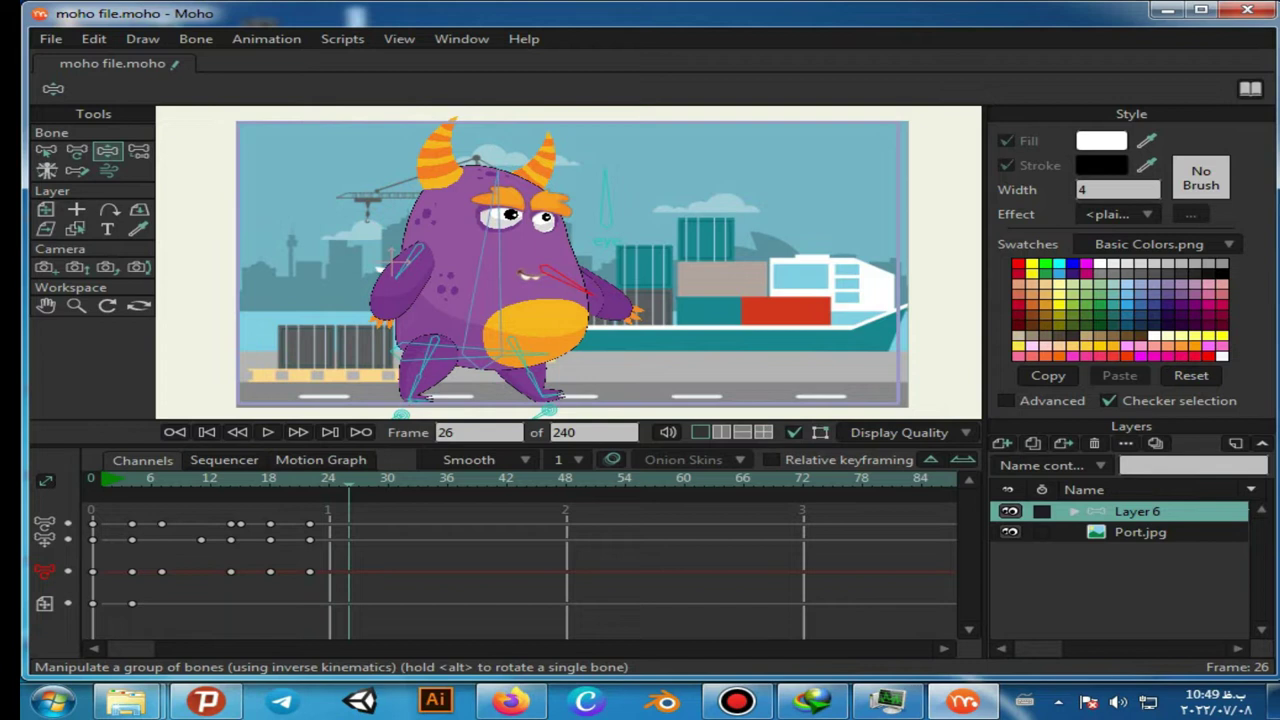
{"action": "left_click_drag", "start_coordinate": [398, 278], "coordinate": [455, 275]}
{"action": "left_click", "coordinate": [490, 262]}
{"action": "left_click_drag", "start_coordinate": [401, 414], "coordinate": [482, 418]}
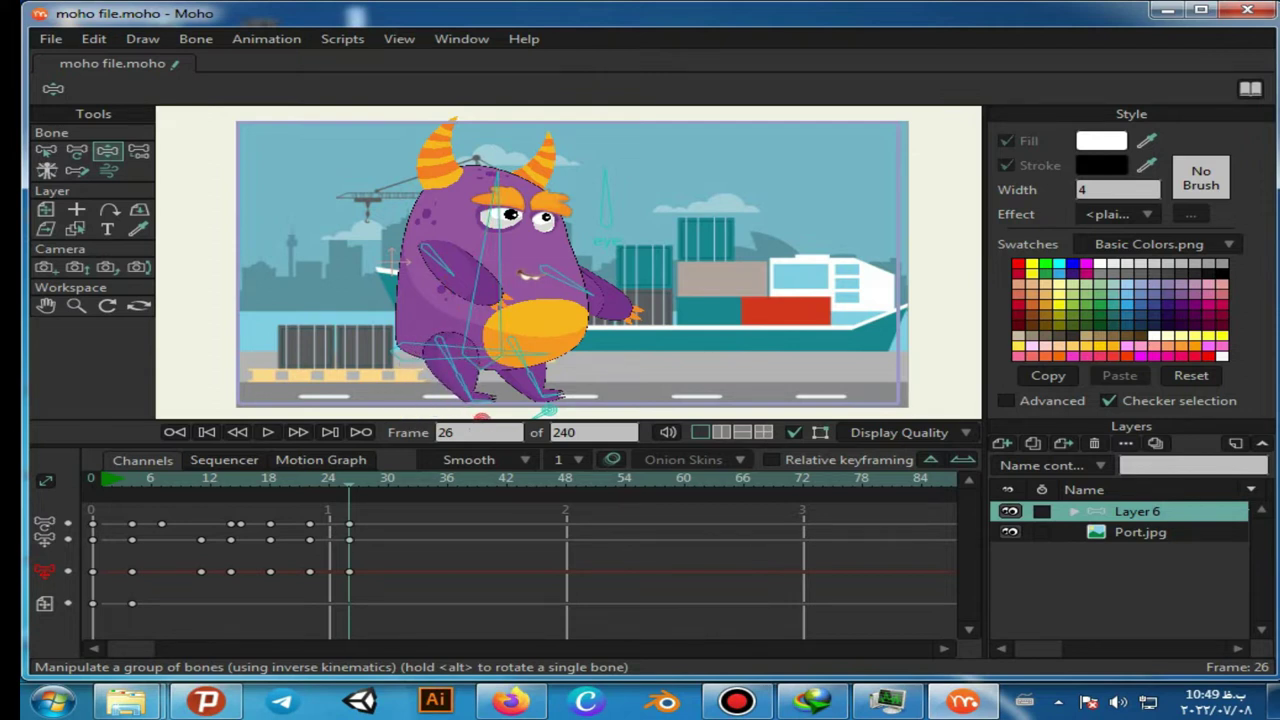
{"action": "left_click_drag", "start_coordinate": [548, 410], "coordinate": [492, 396]}
{"action": "left_click_drag", "start_coordinate": [588, 293], "coordinate": [500, 306]}
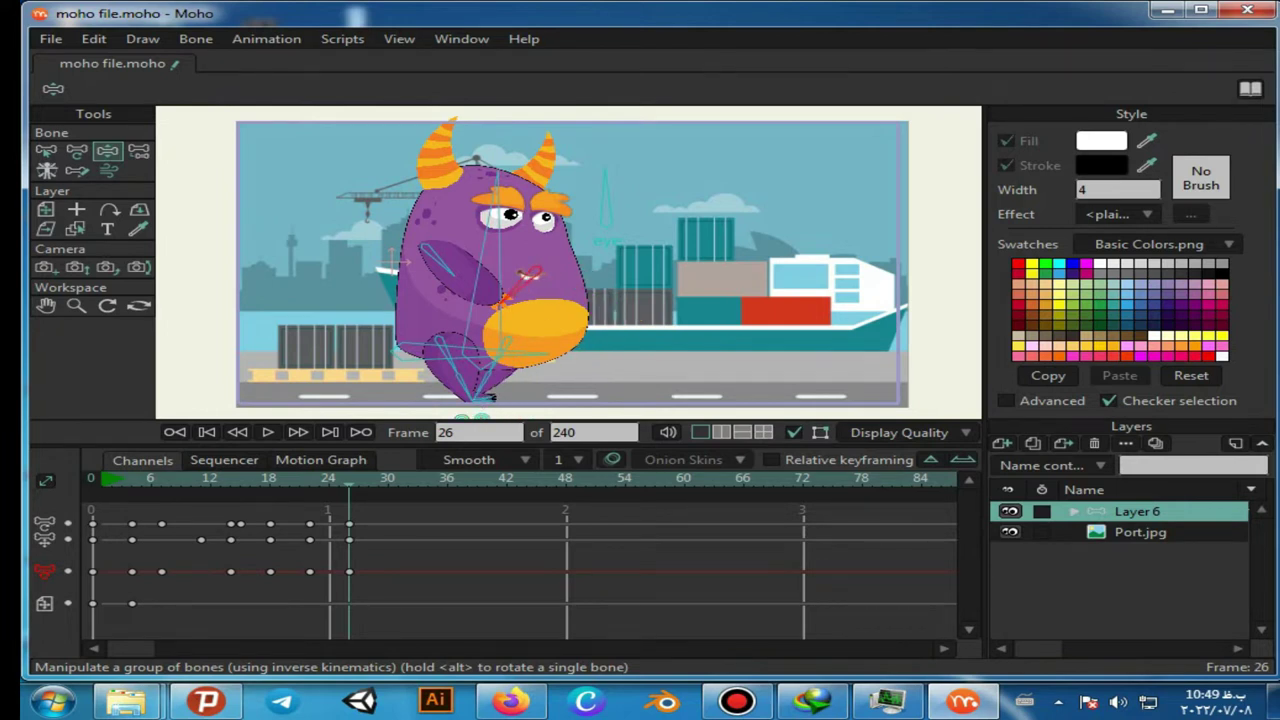
Lean the torso back at frame 26
{"action": "left_click_drag", "start_coordinate": [497, 184], "coordinate": [472, 184]}
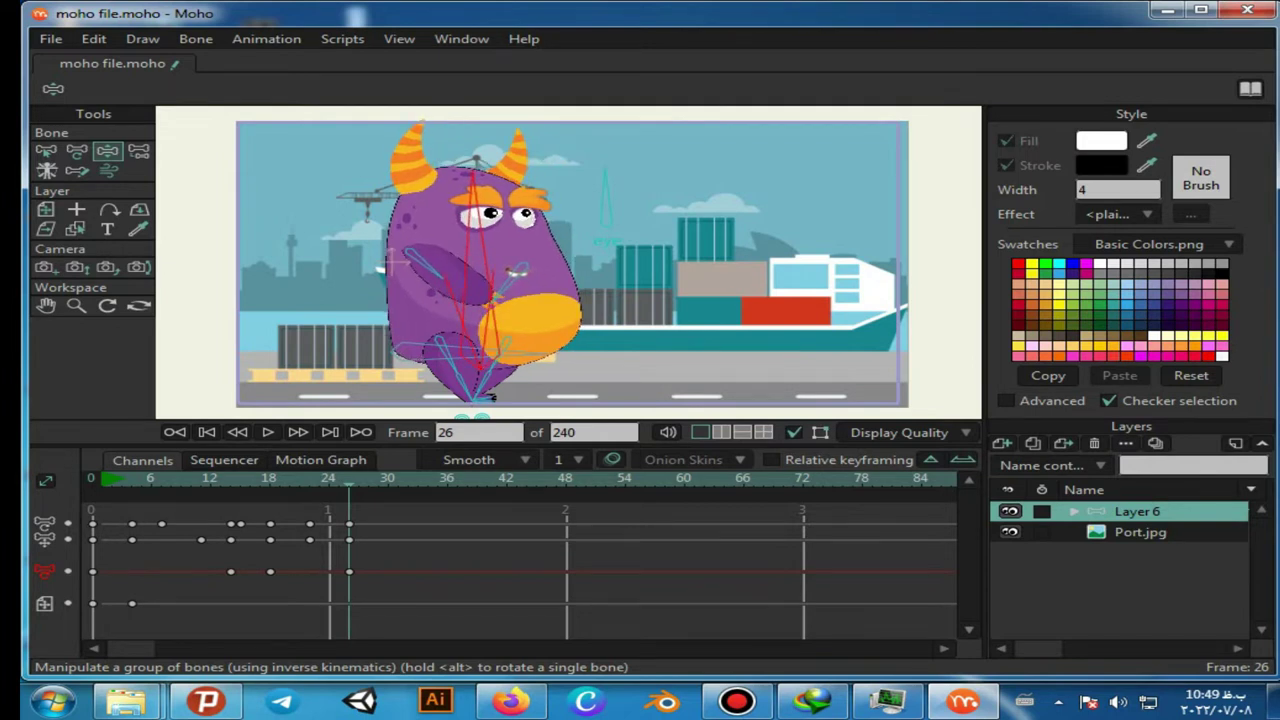
Pose a stride at frame 30 with the near arm and near foot back and the far foot and far arm forward
{"action": "key", "text": "Right"}
{"action": "key", "text": "Right"}
{"action": "key", "text": "Right"}
{"action": "key", "text": "Right"}
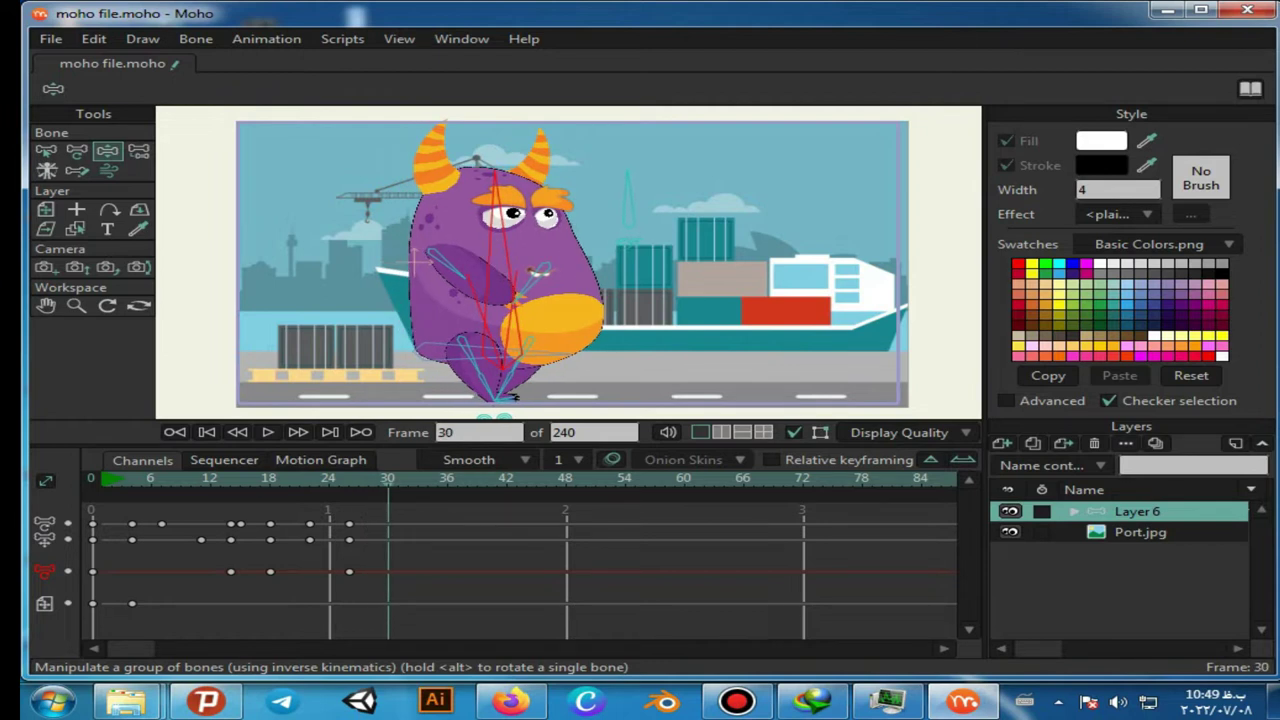
{"action": "left_click_drag", "start_coordinate": [463, 277], "coordinate": [401, 281]}
{"action": "left_click_drag", "start_coordinate": [505, 416], "coordinate": [400, 416]}
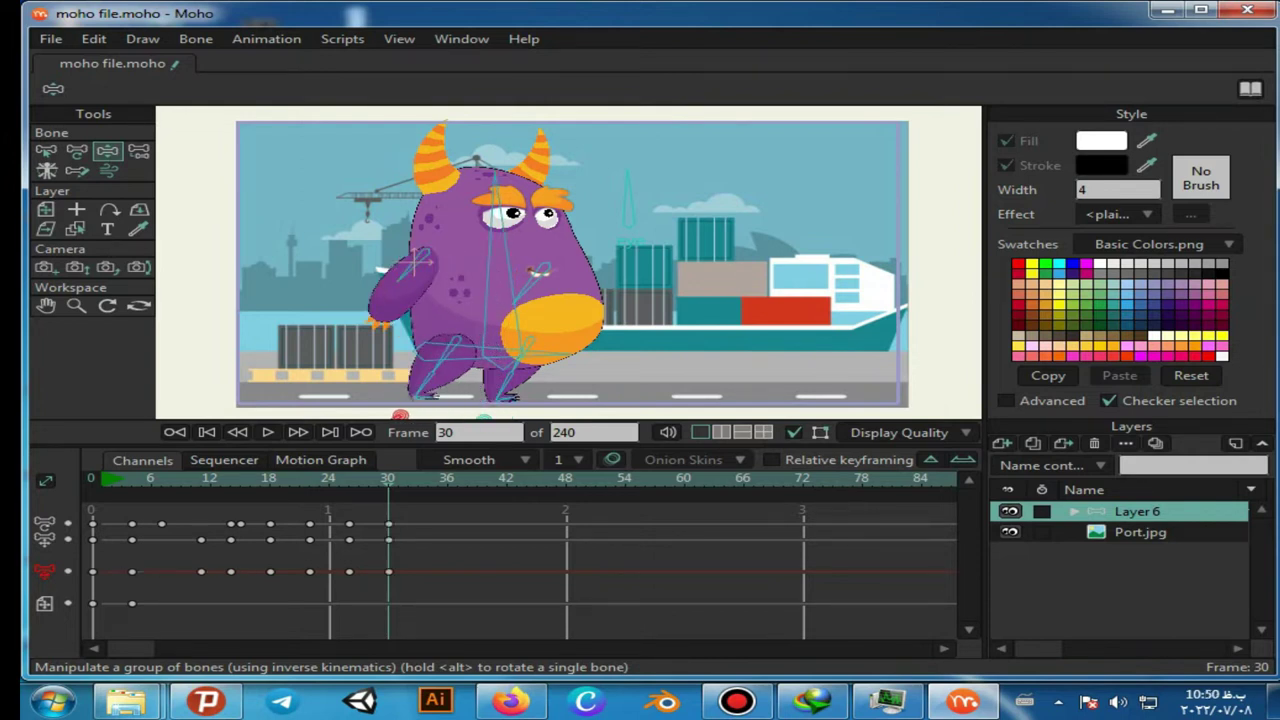
{"action": "left_click_drag", "start_coordinate": [484, 417], "coordinate": [580, 414]}
{"action": "left_click_drag", "start_coordinate": [545, 272], "coordinate": [600, 288]}
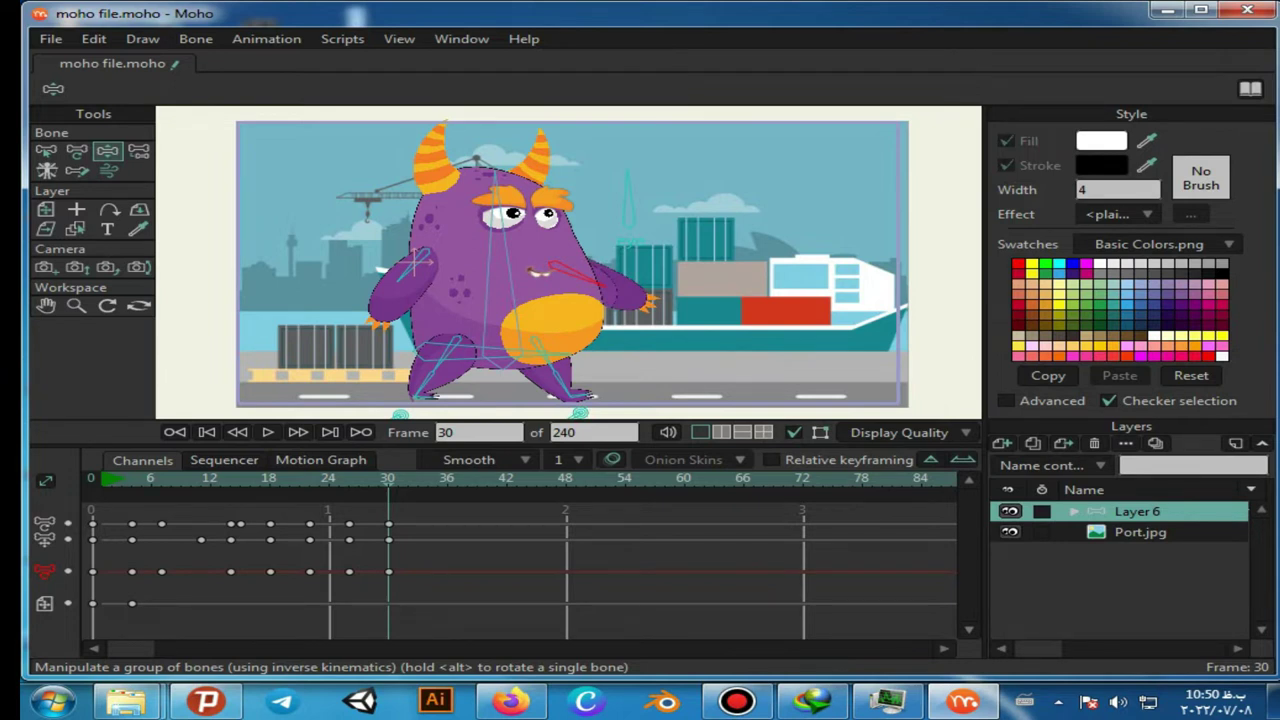
Pose the monster at frame 36 with the near arm forward, far arm back, feet together under the body and torso leaning back
{"action": "key", "text": "Right"}
{"action": "key", "text": "Right"}
{"action": "key", "text": "Right"}
{"action": "key", "text": "Right"}
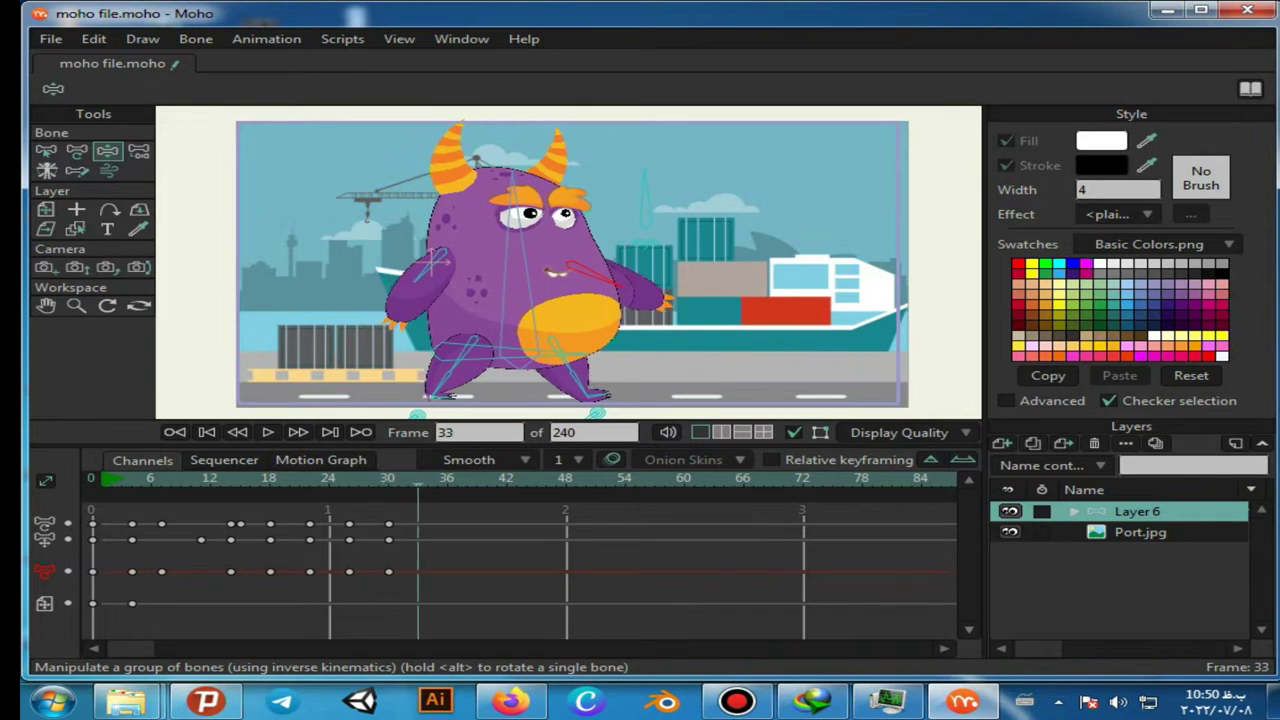
{"action": "key", "text": "ctrl+Right"}
{"action": "key", "text": "ctrl+Right"}
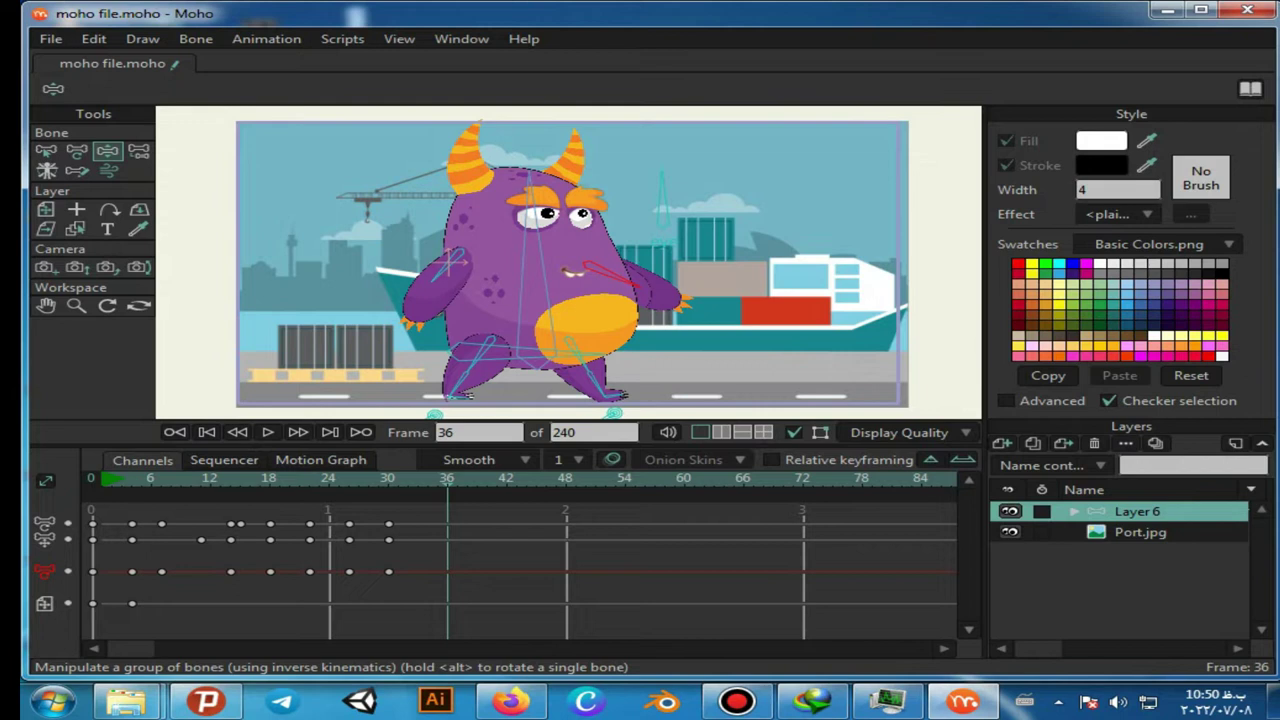
{"action": "left_click_drag", "start_coordinate": [531, 190], "coordinate": [562, 191]}
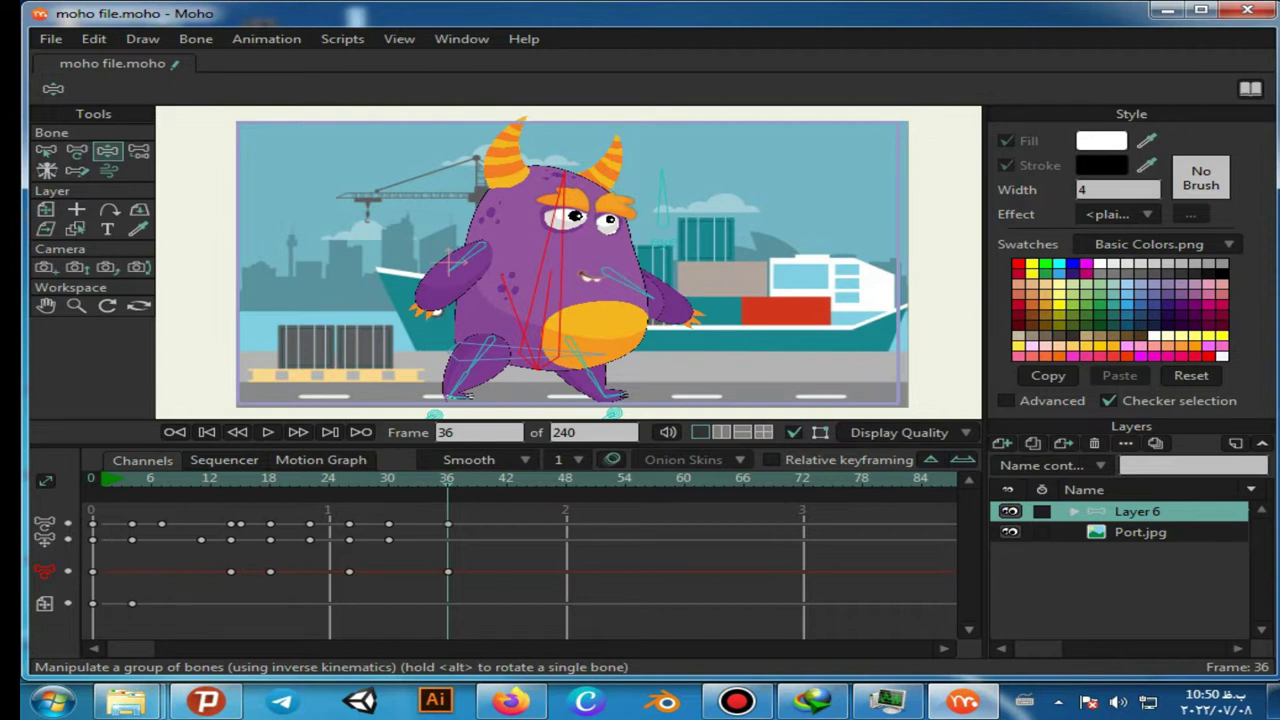
{"action": "left_click_drag", "start_coordinate": [648, 295], "coordinate": [578, 313]}
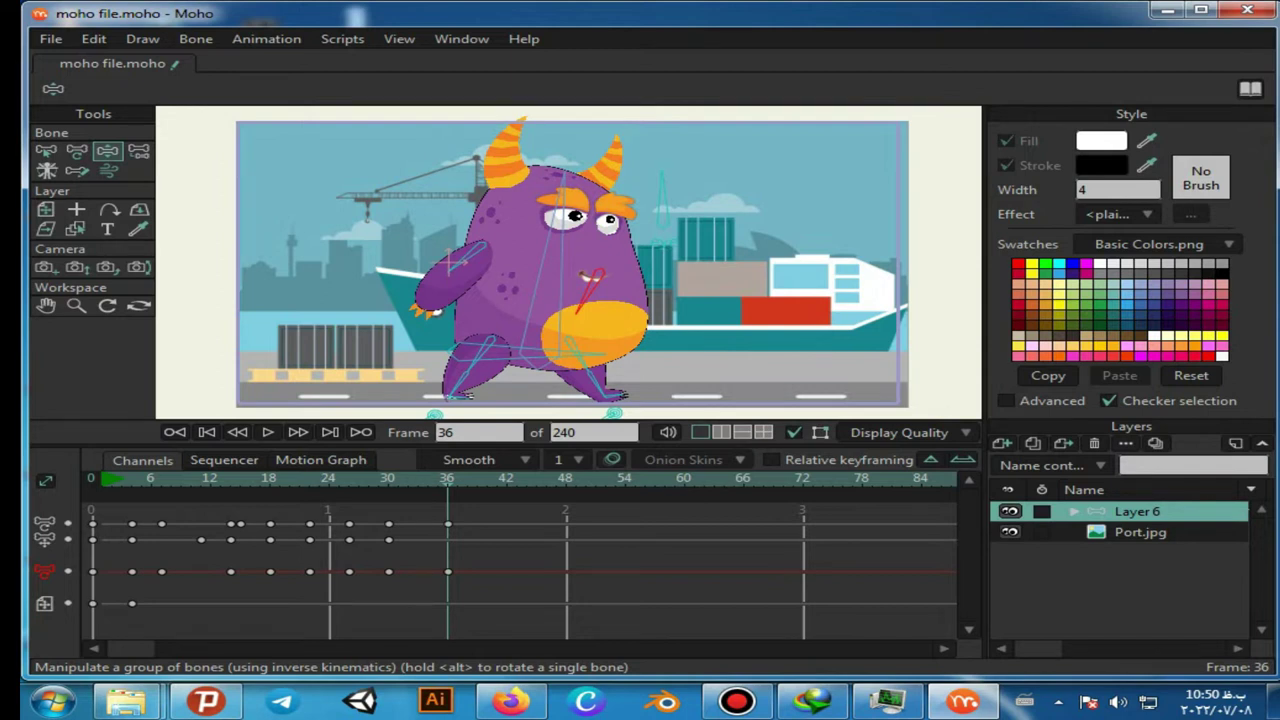
{"action": "left_click_drag", "start_coordinate": [455, 267], "coordinate": [519, 274]}
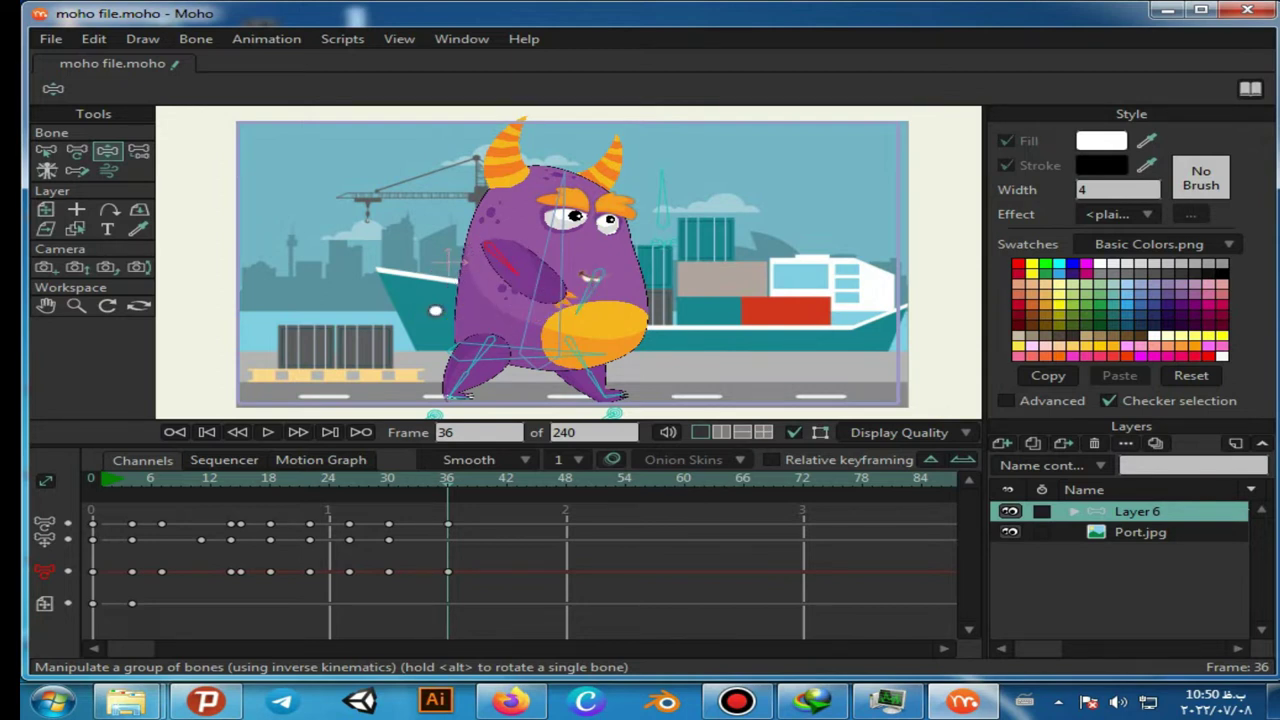
{"action": "left_click_drag", "start_coordinate": [434, 413], "coordinate": [519, 411]}
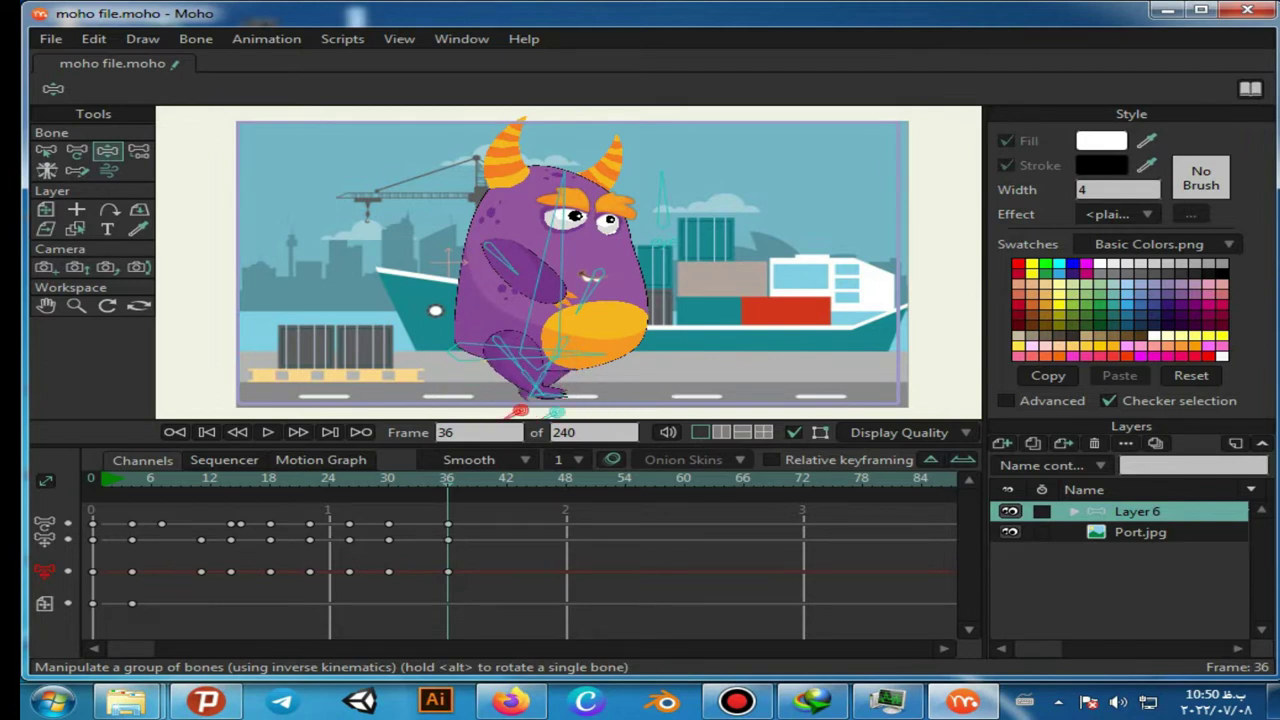
{"action": "left_click_drag", "start_coordinate": [563, 182], "coordinate": [517, 182]}
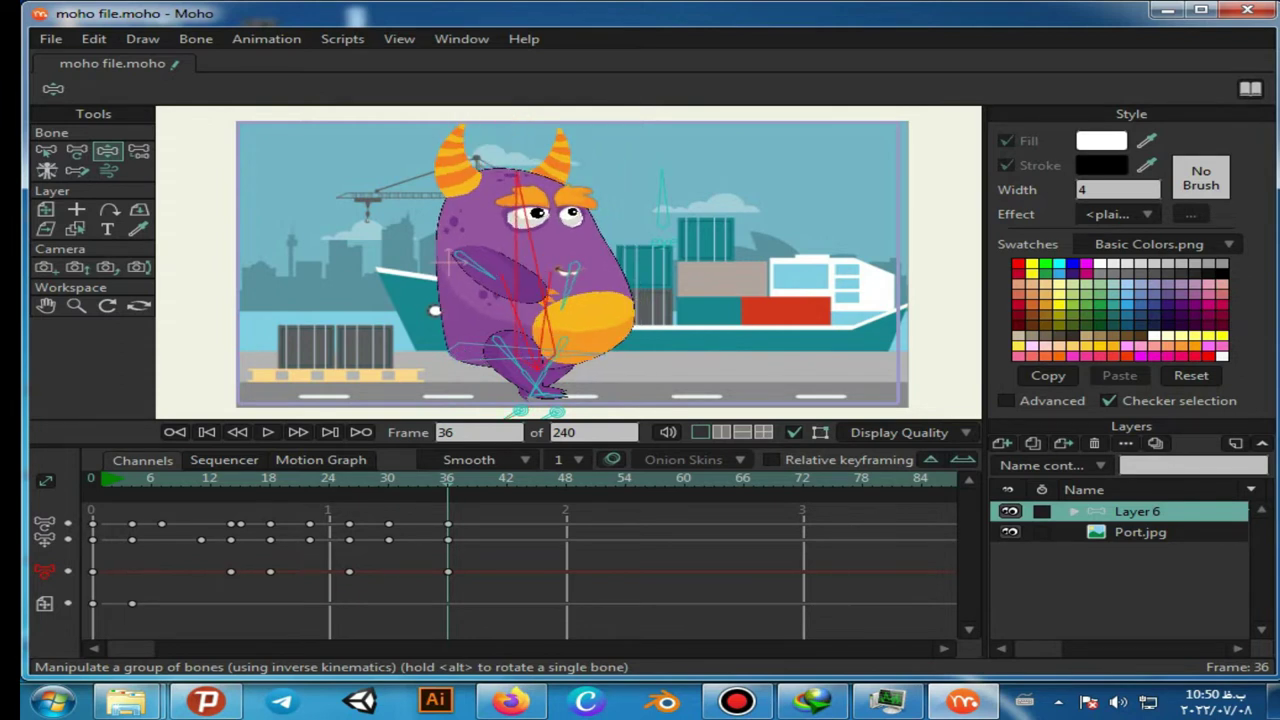
At frame 42, spread the legs into a stride with the near foot back and the far foot forward
{"action": "key", "text": "Right"}
{"action": "key", "text": "Right"}
{"action": "key", "text": "Right"}
{"action": "key", "text": "Right"}
{"action": "key", "text": "Right"}
{"action": "key", "text": "Right"}
{"action": "key", "text": "Right"}
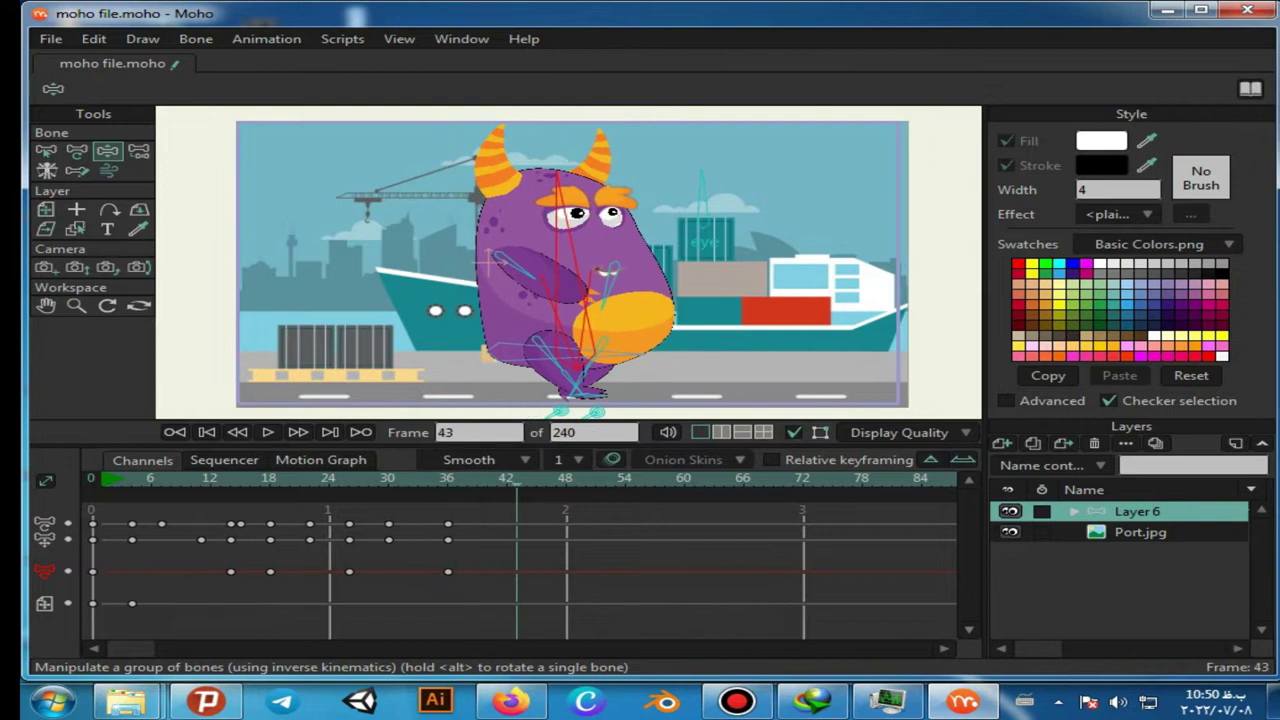
{"action": "key", "text": "Left"}
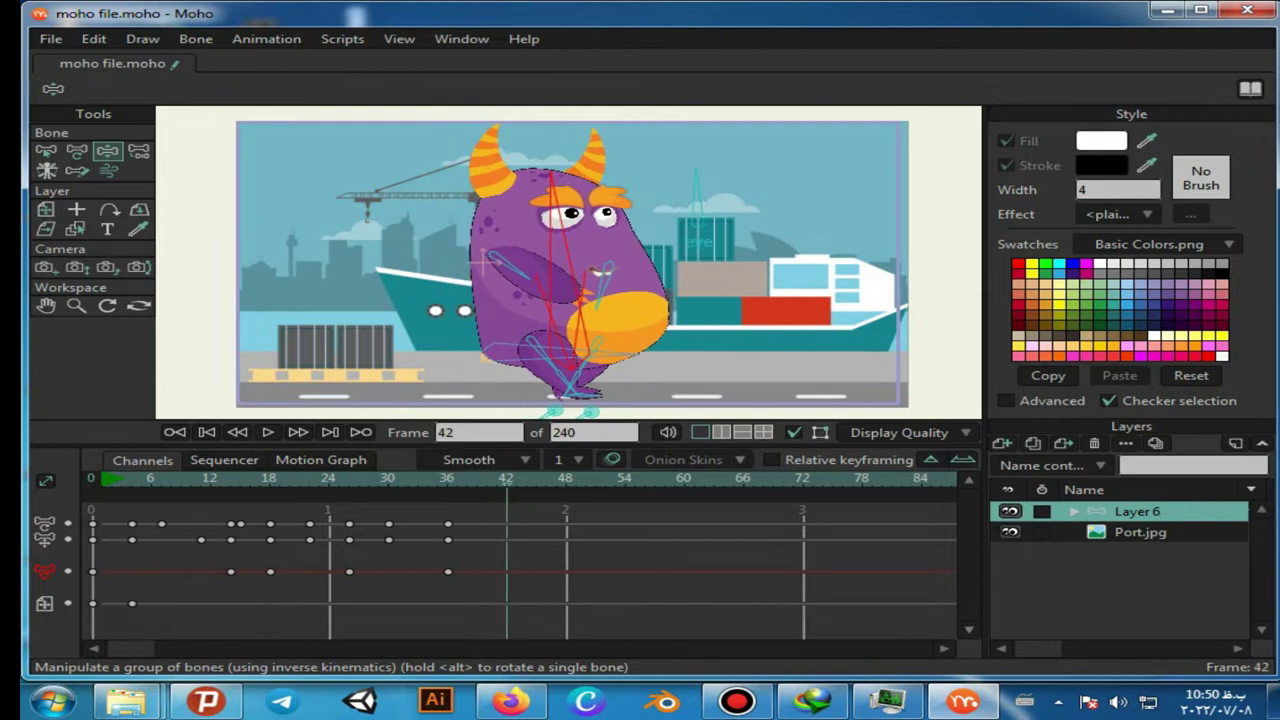
{"action": "left_click_drag", "start_coordinate": [592, 411], "coordinate": [489, 407]}
{"action": "left_click_drag", "start_coordinate": [577, 395], "coordinate": [636, 405]}
Swing the far arm forward and the near arm back at frame 42, and lean the torso forward
{"action": "left_click_drag", "start_coordinate": [604, 274], "coordinate": [703, 312]}
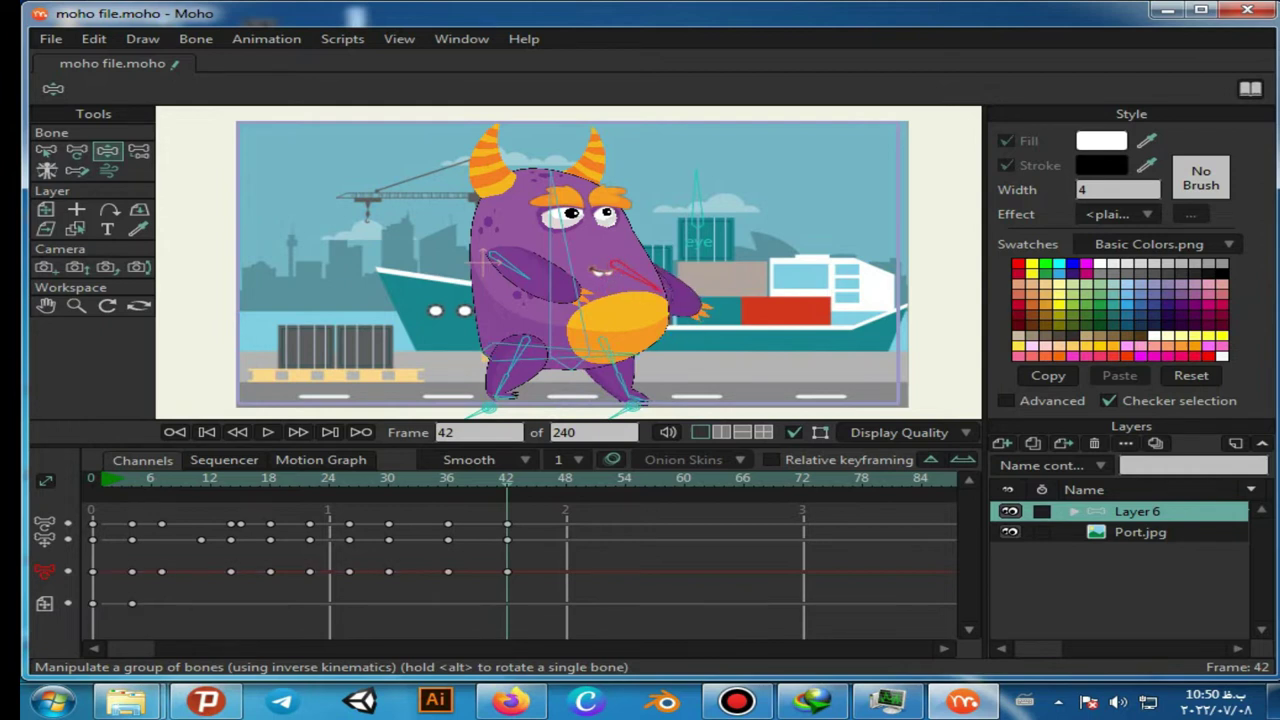
{"action": "left_click_drag", "start_coordinate": [524, 276], "coordinate": [453, 277]}
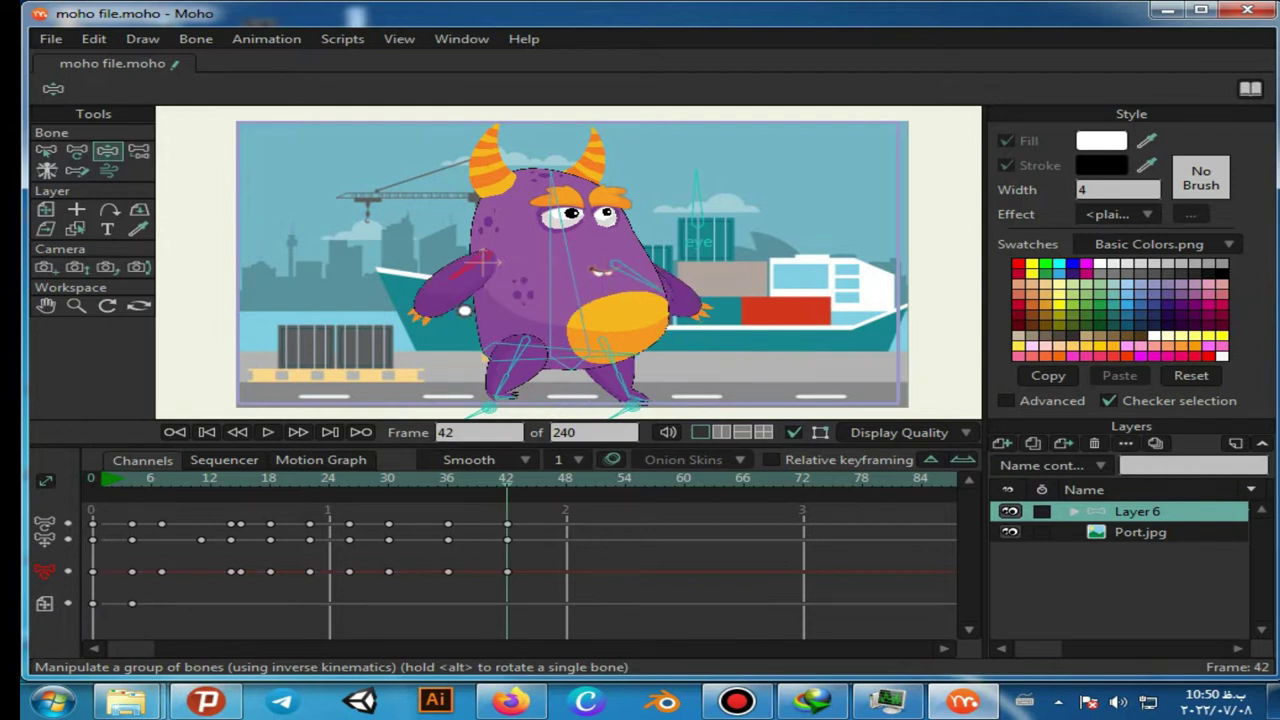
{"action": "left_click_drag", "start_coordinate": [553, 178], "coordinate": [597, 178]}
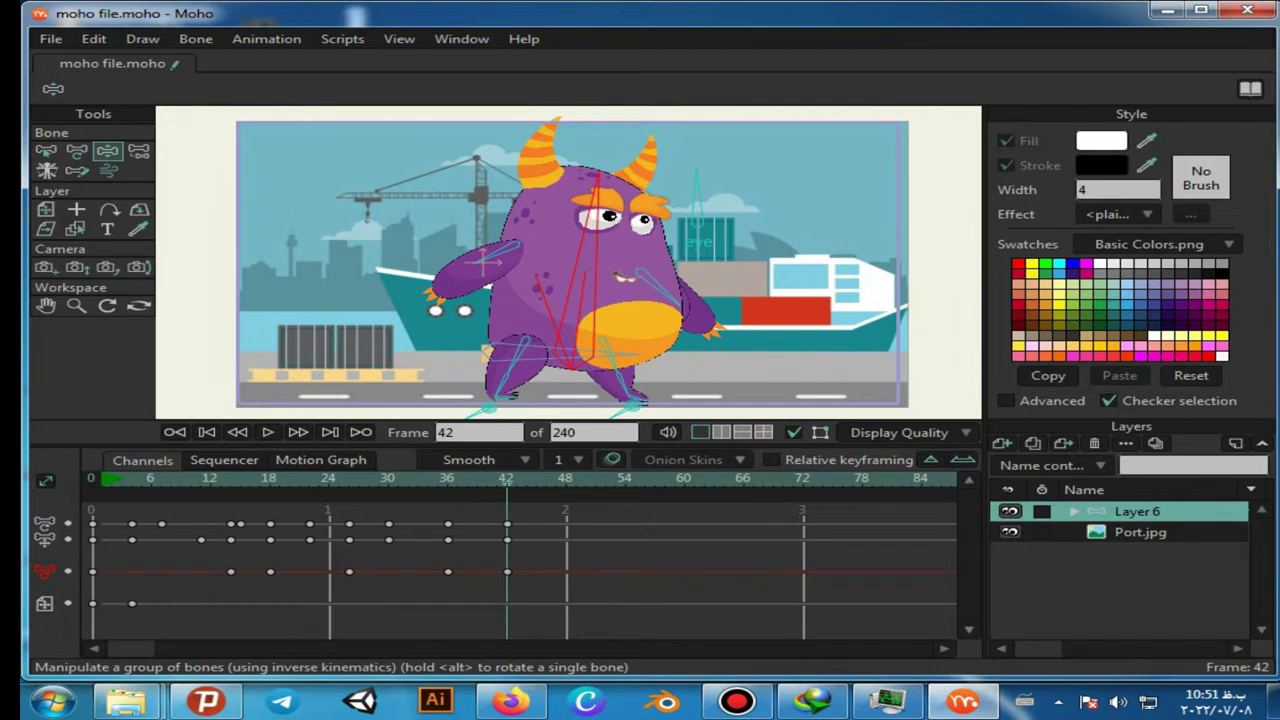
Pose the monster at frame 48 with the torso leaning back, near arm forward, far arm back and feet together under the body
{"action": "key", "text": "Right"}
{"action": "key", "text": "Right"}
{"action": "key", "text": "Right"}
{"action": "key", "text": "Right"}
{"action": "key", "text": "Right"}
{"action": "key", "text": "Right"}
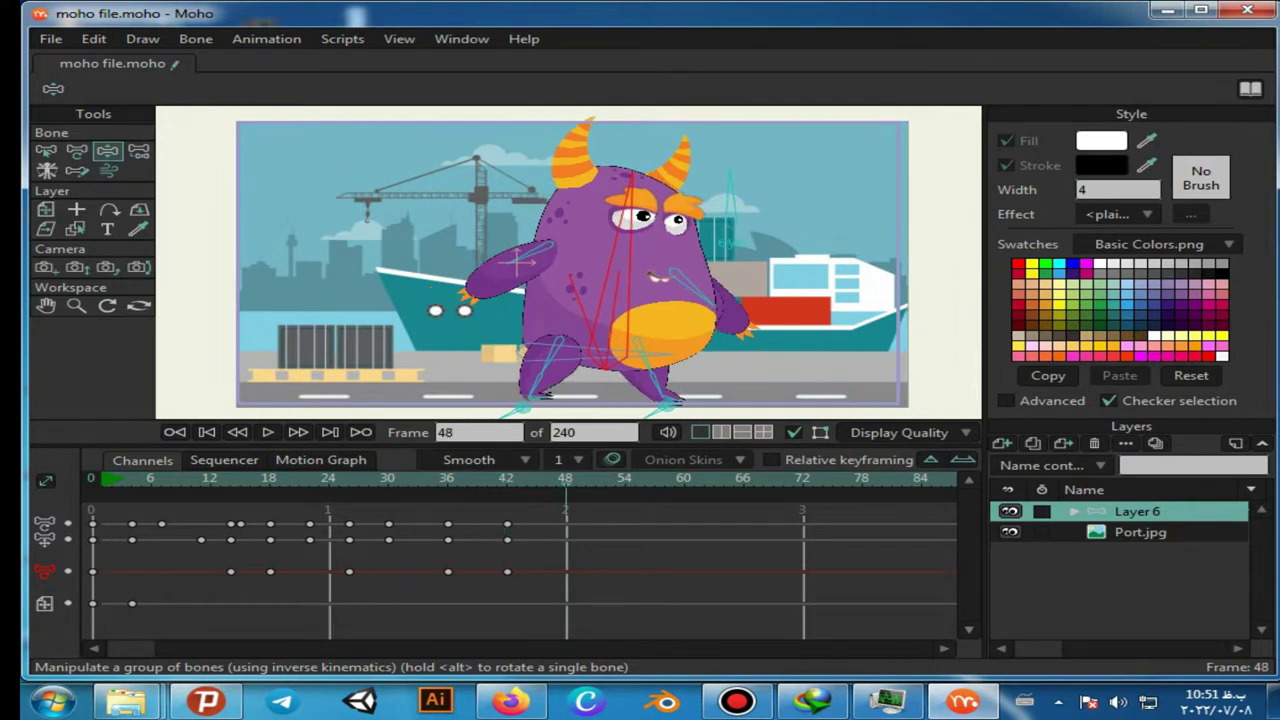
{"action": "left_click_drag", "start_coordinate": [630, 180], "coordinate": [587, 179]}
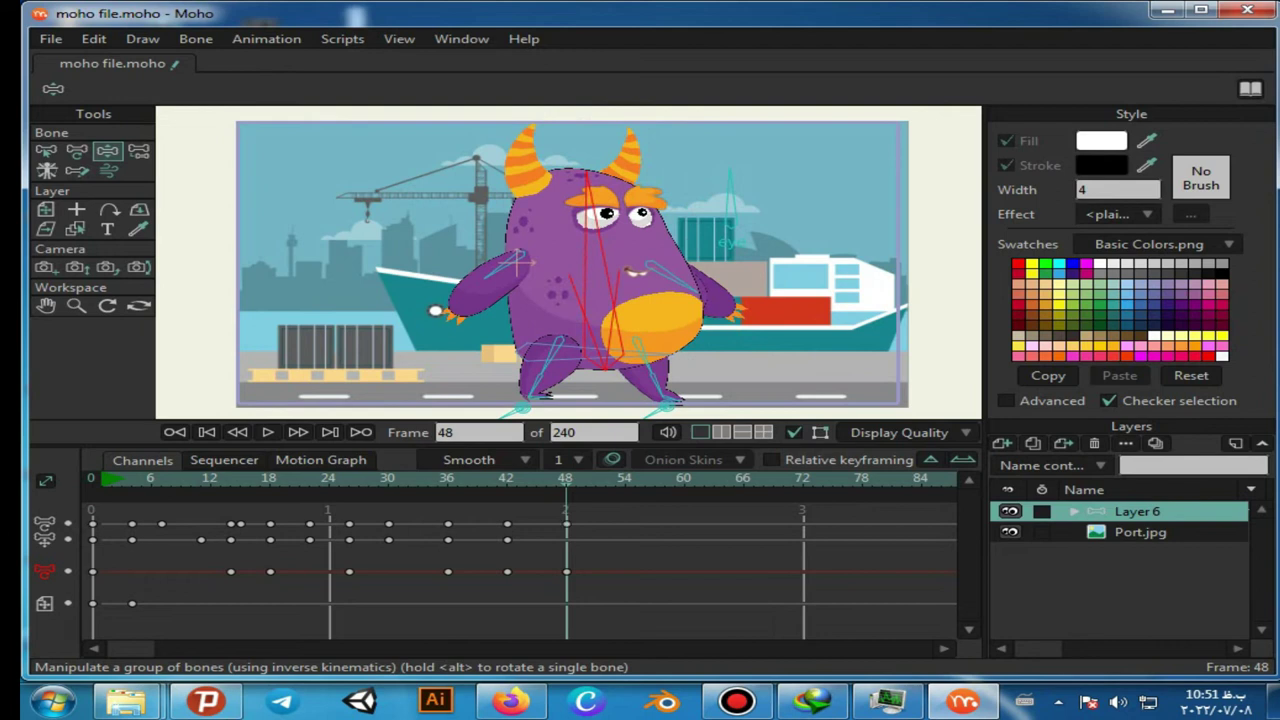
{"action": "mouse_move", "coordinate": [518, 263]}
{"action": "left_mouse_down"}
{"action": "mouse_move", "coordinate": [525, 280]}
{"action": "mouse_move", "coordinate": [521, 262]}
{"action": "left_mouse_up"}
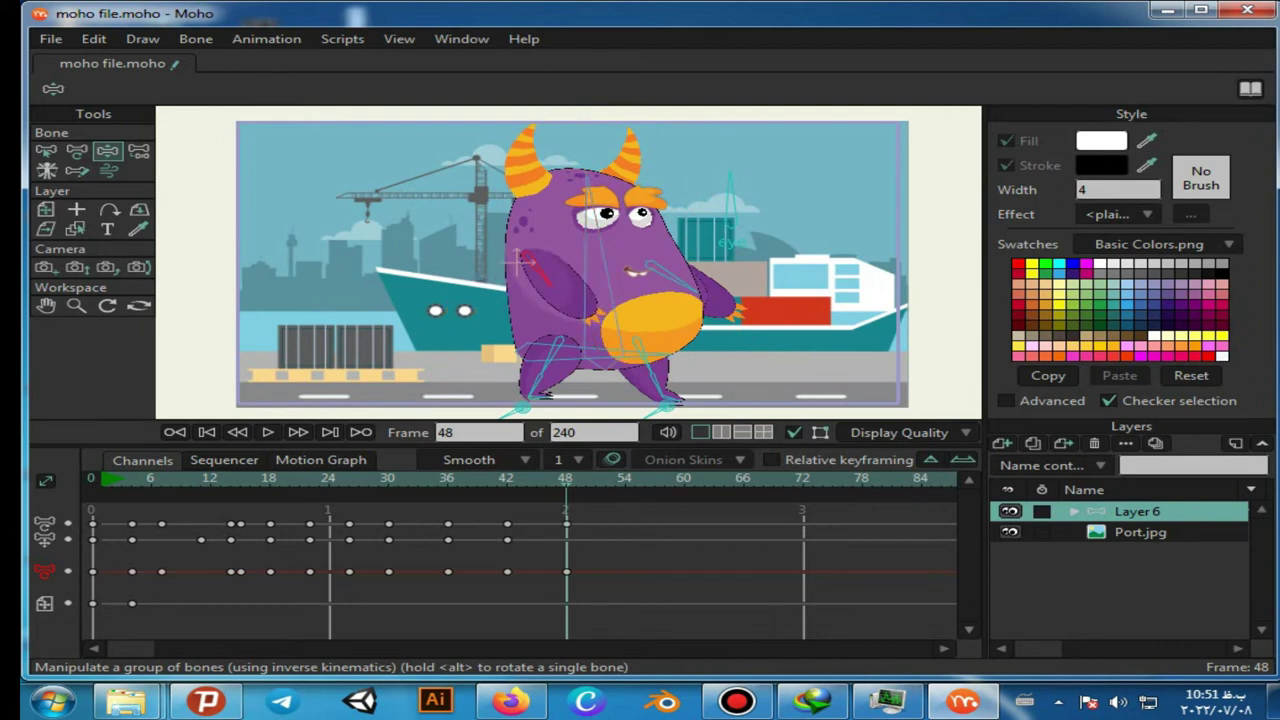
{"action": "left_click_drag", "start_coordinate": [522, 405], "coordinate": [567, 407]}
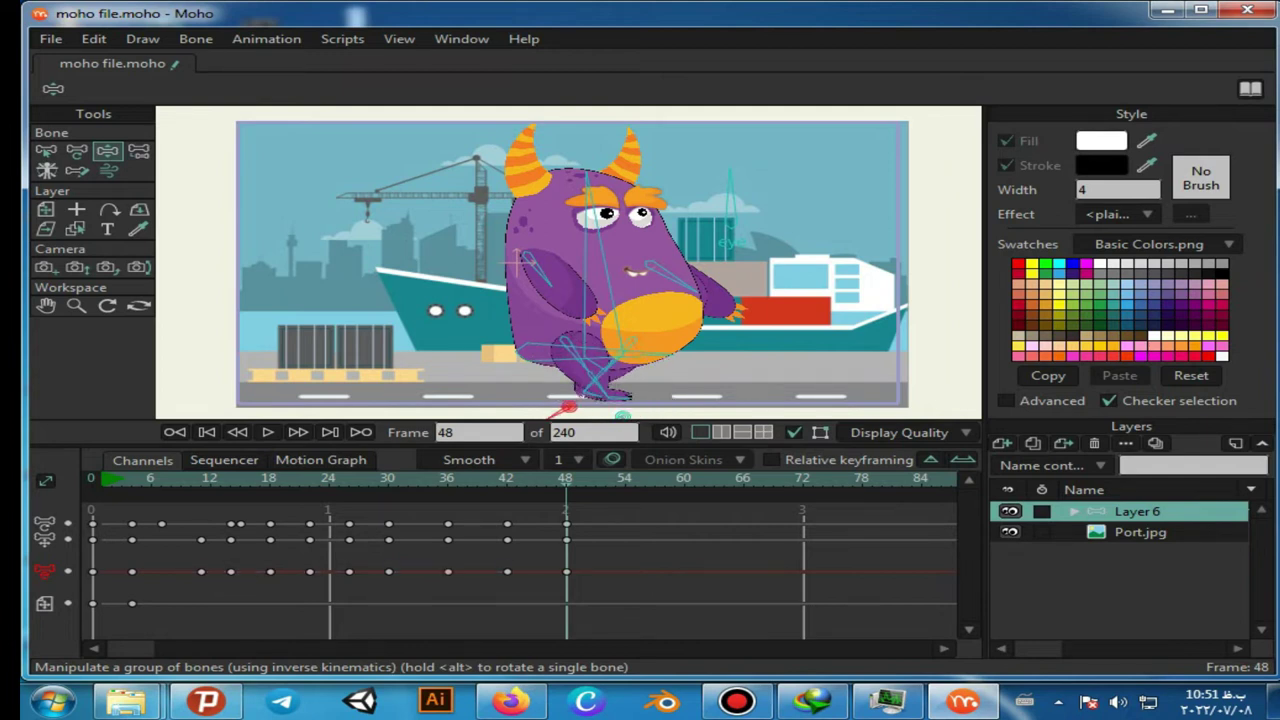
{"action": "left_click_drag", "start_coordinate": [695, 291], "coordinate": [614, 303]}
At frame 54, swing the near arm back behind the body and the far arm forward
{"action": "key", "text": "Right"}
{"action": "key", "text": "Right"}
{"action": "key", "text": "Right"}
{"action": "key", "text": "Right"}
{"action": "key", "text": "Right"}
{"action": "key", "text": "ctrl+Right"}
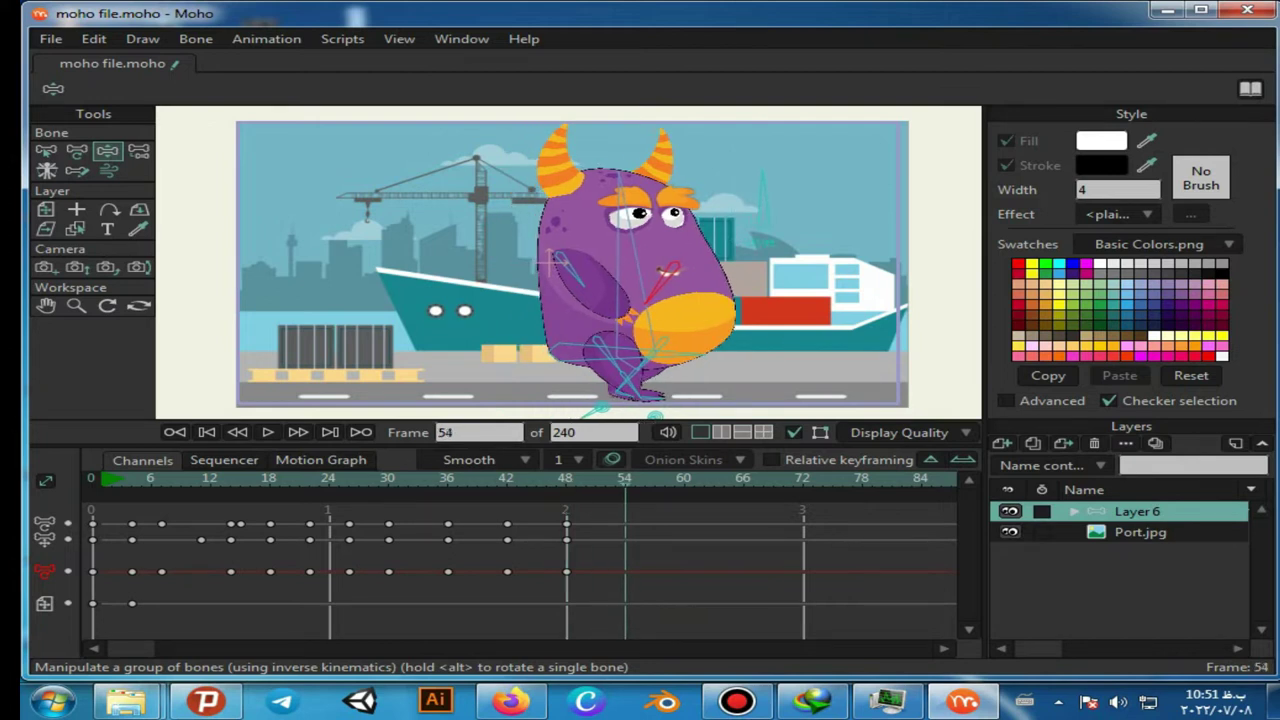
{"action": "mouse_move", "coordinate": [556, 262]}
{"action": "left_mouse_down"}
{"action": "mouse_move", "coordinate": [540, 272]}
{"action": "mouse_move", "coordinate": [549, 262]}
{"action": "left_mouse_up"}
{"action": "left_click_drag", "start_coordinate": [656, 291], "coordinate": [728, 292]}
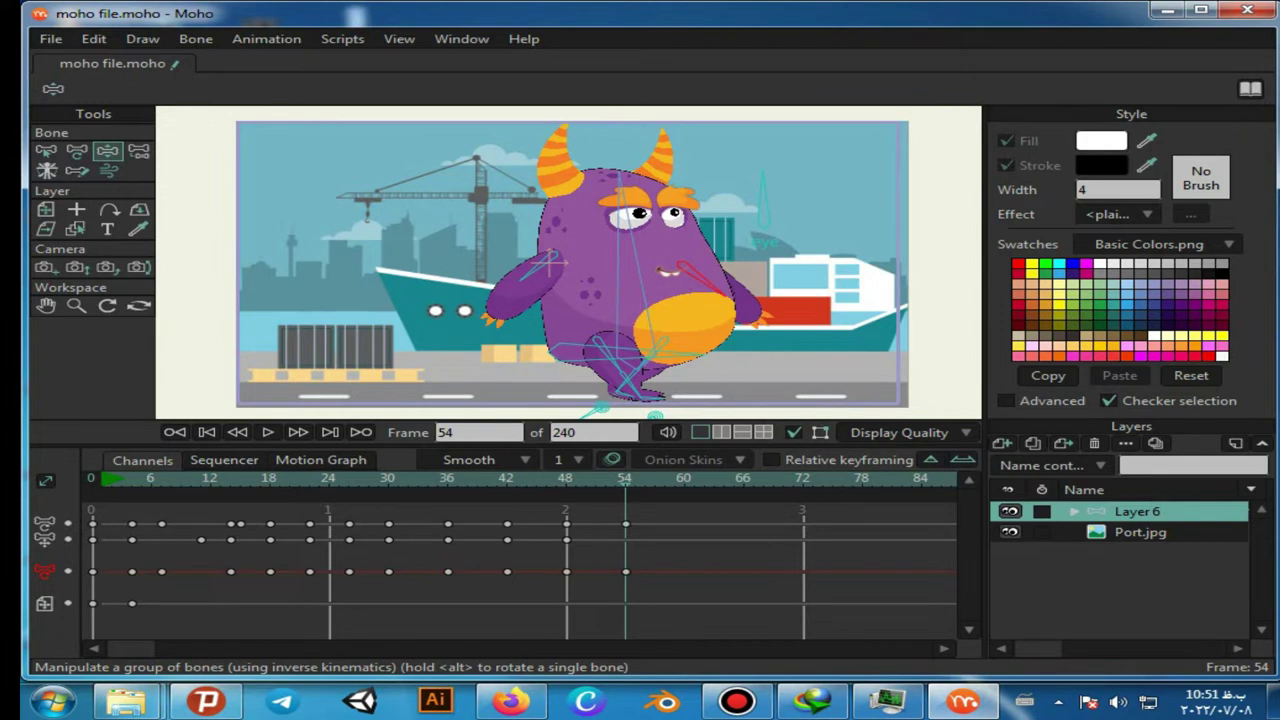
Lean the torso forward at frame 54 and spread the feet, near foot back and far foot forward
{"action": "left_click_drag", "start_coordinate": [622, 228], "coordinate": [653, 226]}
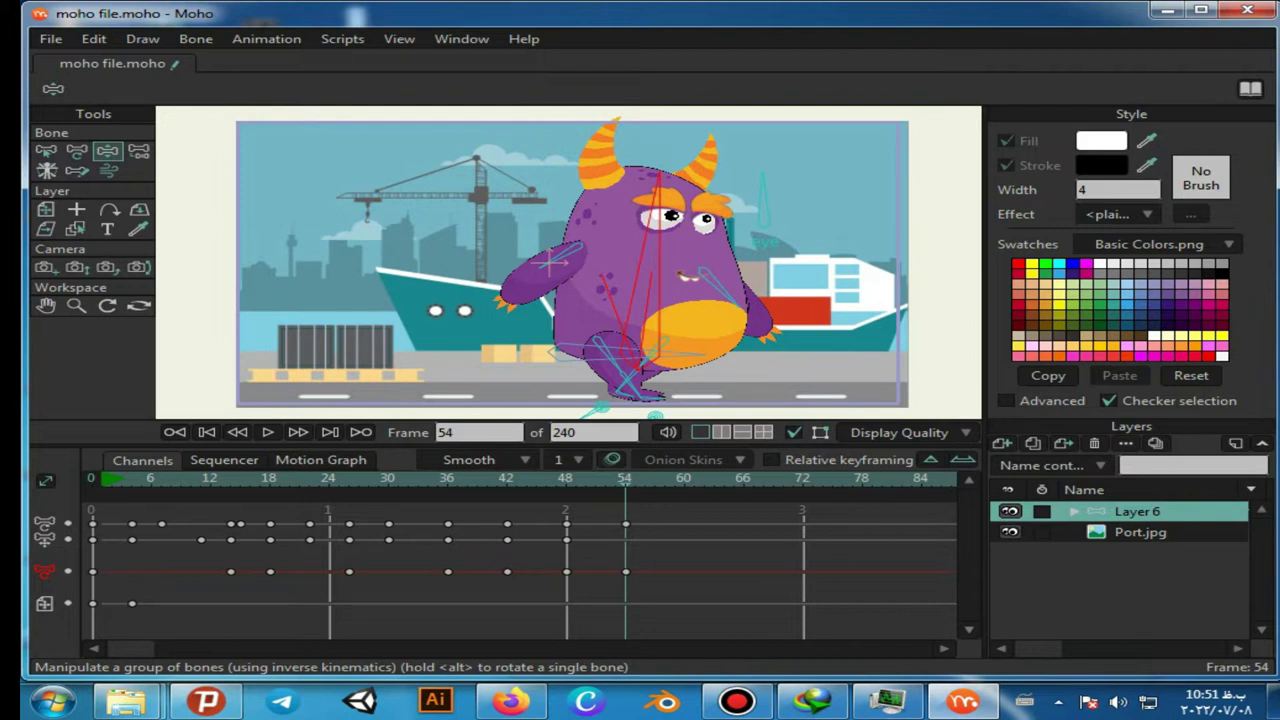
{"action": "left_click_drag", "start_coordinate": [598, 410], "coordinate": [540, 409]}
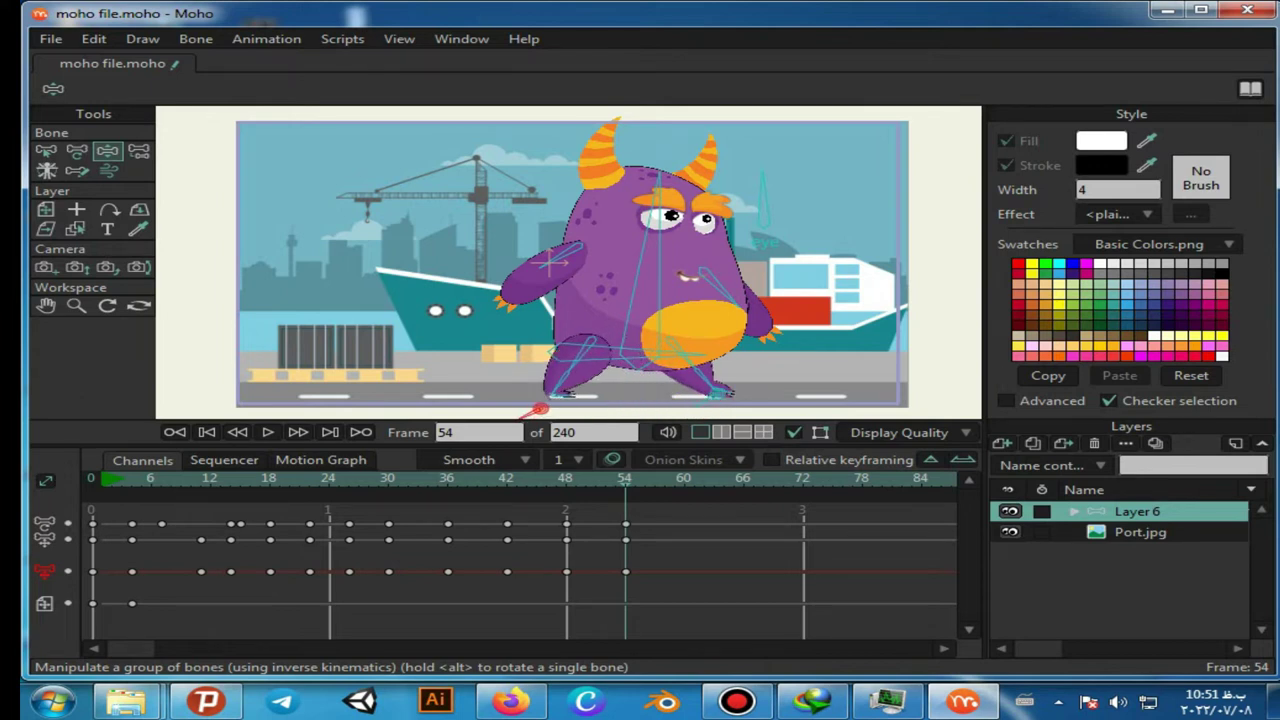
{"action": "left_click_drag", "start_coordinate": [658, 184], "coordinate": [663, 185]}
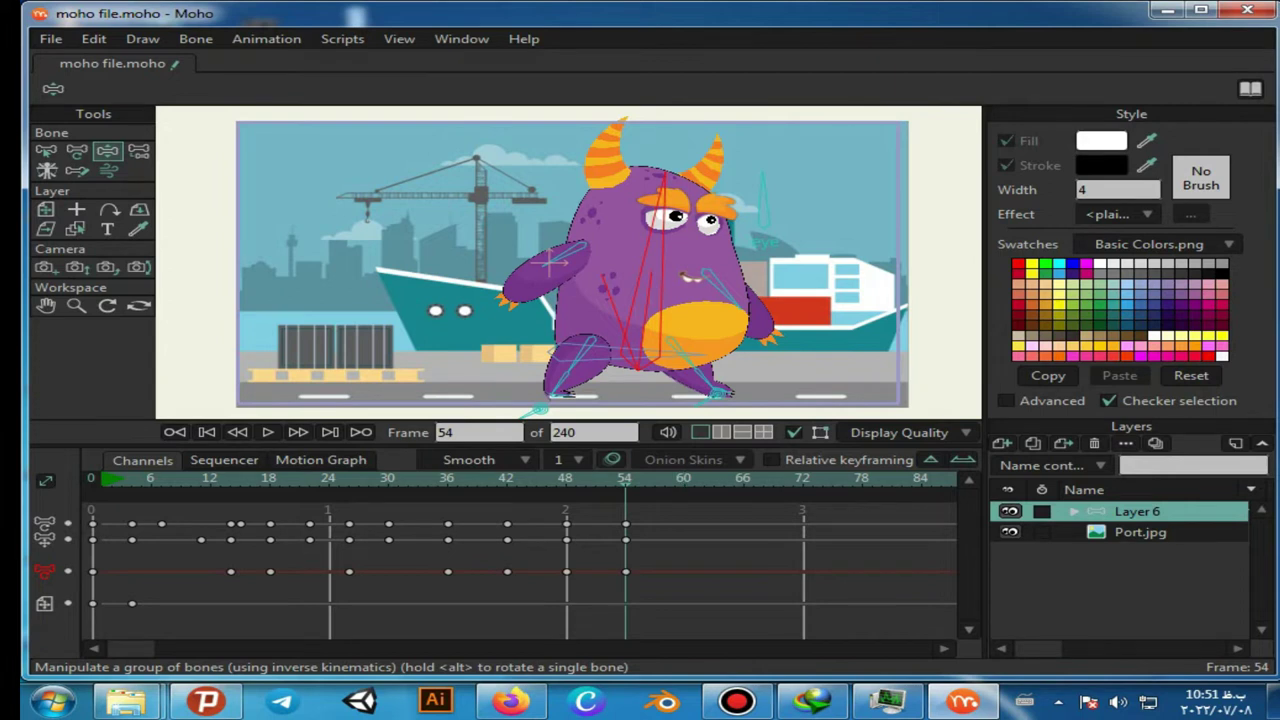
At frame 60, lean the torso back, swing the near arm forward and bring both feet together under the body
{"action": "key", "text": "Right"}
{"action": "key", "text": "Right"}
{"action": "key", "text": "Right"}
{"action": "key", "text": "Right"}
{"action": "key", "text": "Right"}
{"action": "key", "text": "Right"}
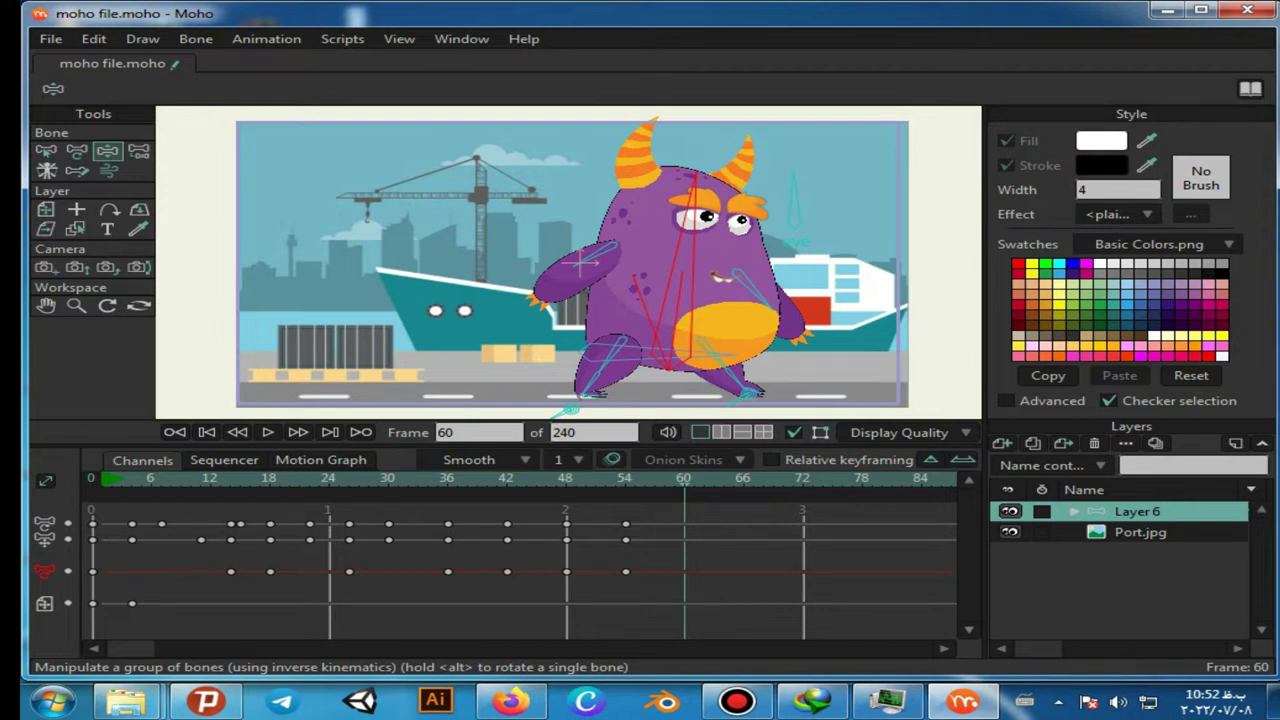
{"action": "left_click_drag", "start_coordinate": [694, 182], "coordinate": [643, 182]}
{"action": "left_click_drag", "start_coordinate": [552, 281], "coordinate": [611, 286]}
{"action": "left_click_drag", "start_coordinate": [571, 410], "coordinate": [673, 412]}
{"action": "left_click_drag", "start_coordinate": [748, 394], "coordinate": [649, 400]}
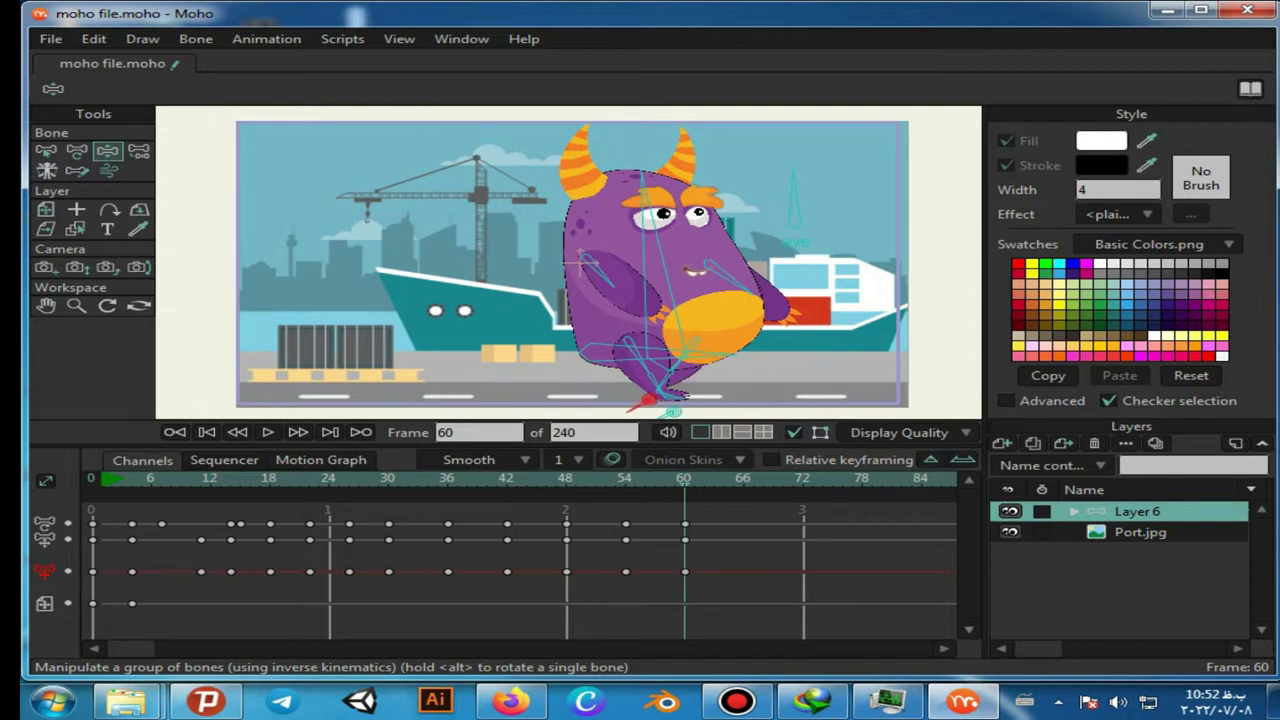
Swing the far arm back in front of the belly and lean the torso forward at frame 60
{"action": "left_click_drag", "start_coordinate": [749, 292], "coordinate": [684, 306]}
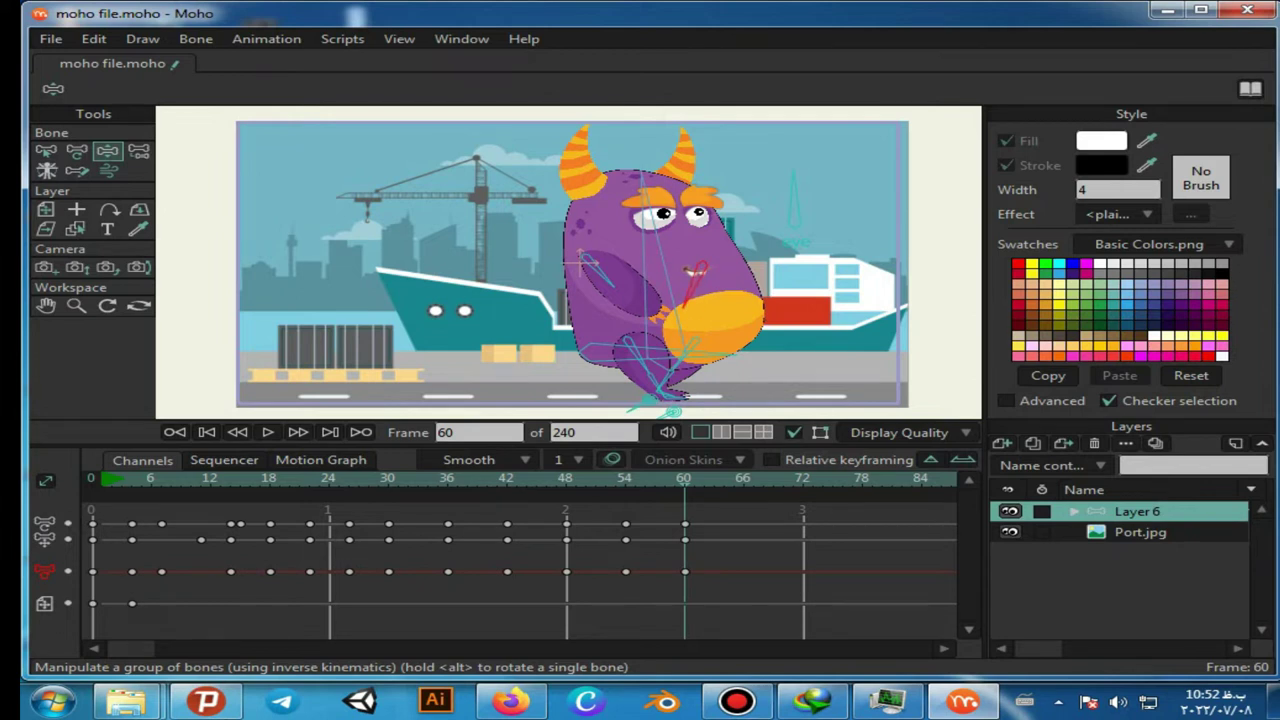
{"action": "left_click_drag", "start_coordinate": [655, 258], "coordinate": [682, 264]}
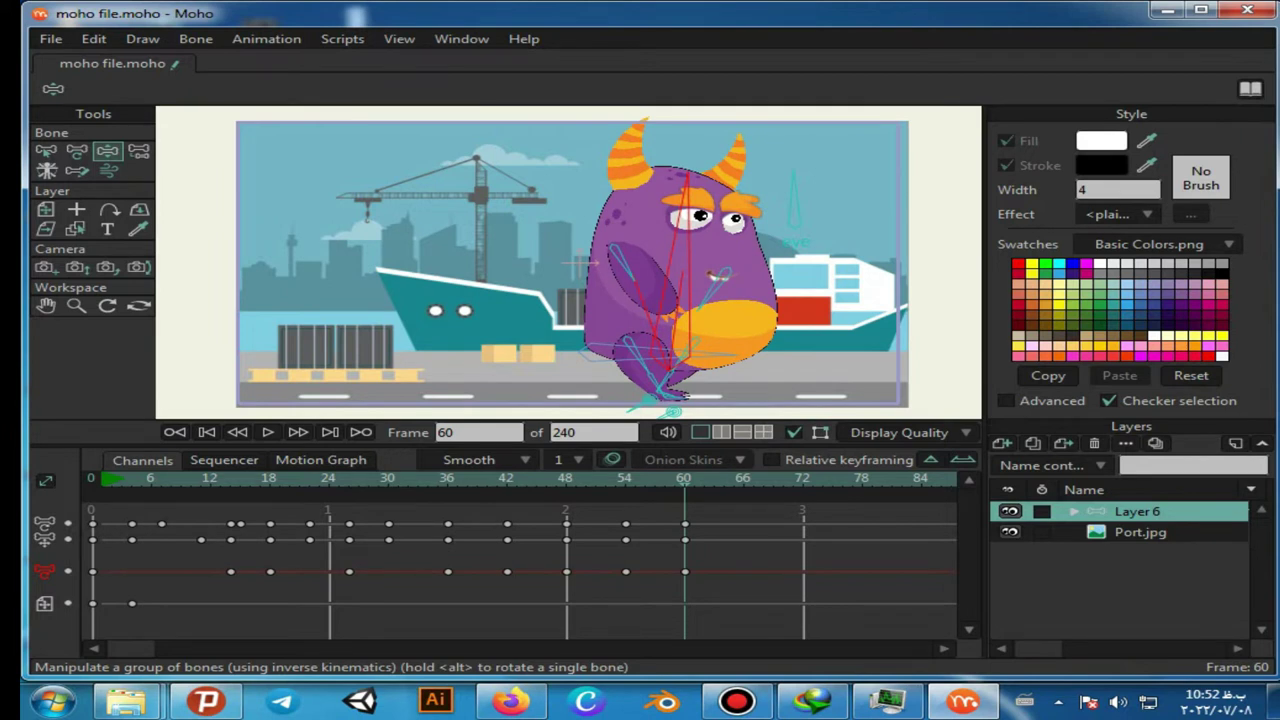
At frame 67, swing the near arm back and move the far foot and far arm forward
{"action": "key", "text": "Right"}
{"action": "key", "text": "Right"}
{"action": "key", "text": "Right"}
{"action": "key", "text": "Right"}
{"action": "key", "text": "Right"}
{"action": "key", "text": "Right"}
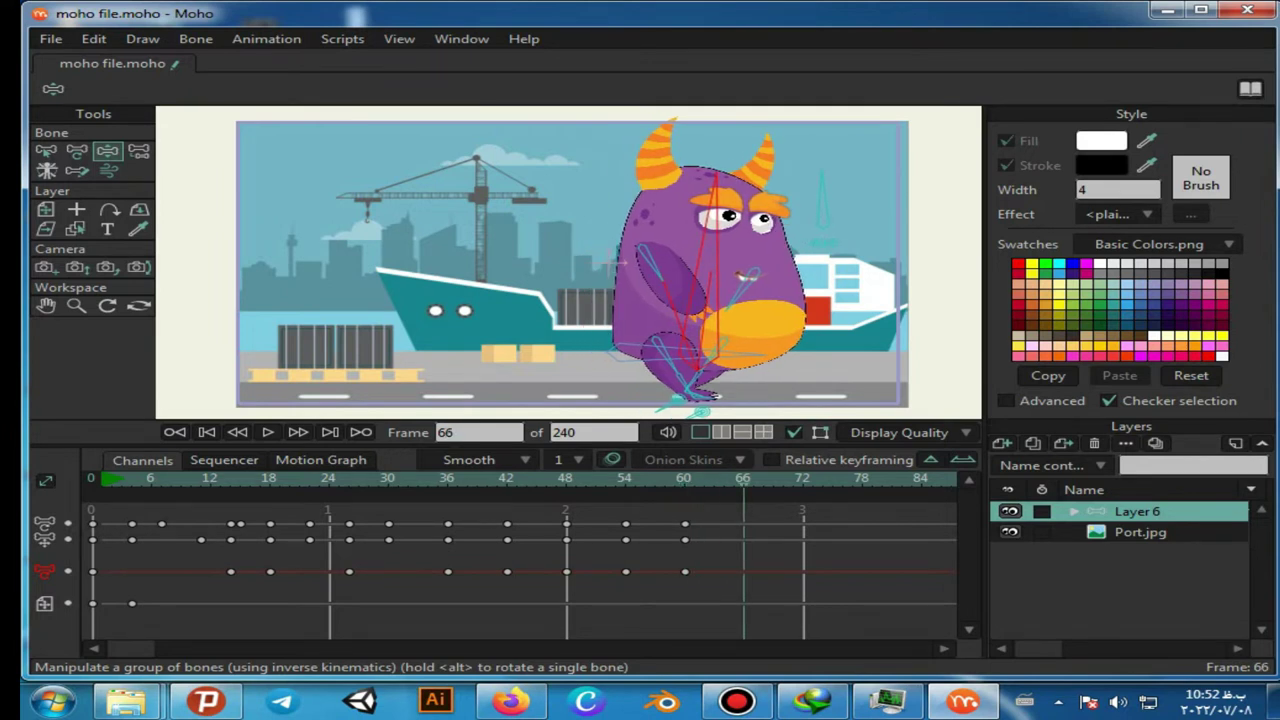
{"action": "key", "text": "Right"}
{"action": "key", "text": "Right"}
{"action": "key", "text": "Right"}
{"action": "key", "text": "Left"}
{"action": "key", "text": "Left"}
{"action": "key", "text": "Left"}
{"action": "key", "text": "Right"}
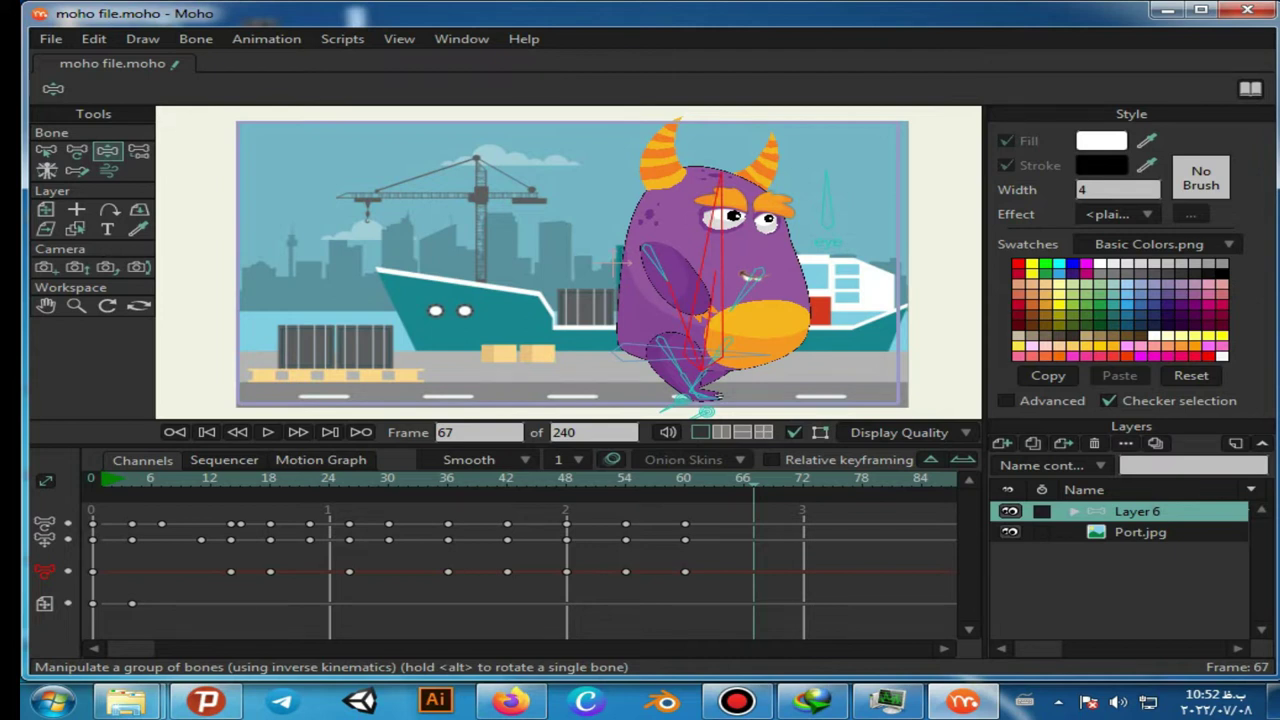
{"action": "left_click_drag", "start_coordinate": [661, 273], "coordinate": [604, 267]}
{"action": "left_click_drag", "start_coordinate": [700, 408], "coordinate": [791, 410]}
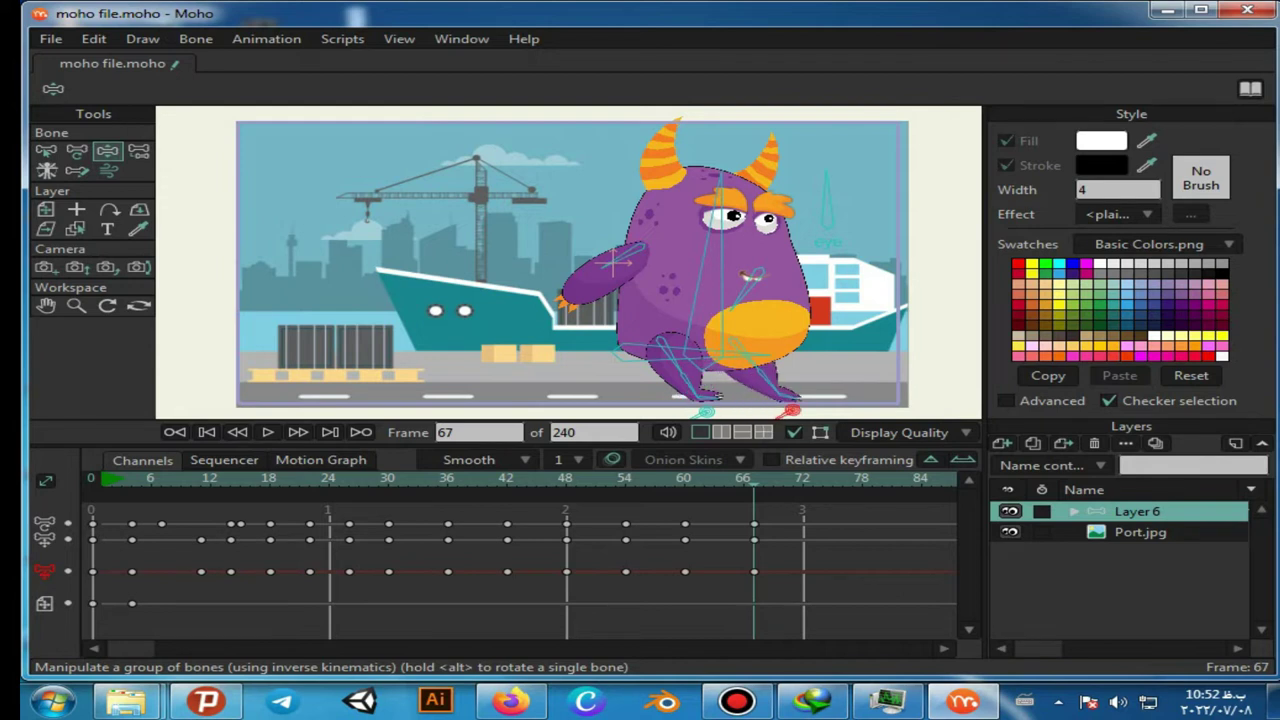
{"action": "left_click_drag", "start_coordinate": [752, 274], "coordinate": [806, 300]}
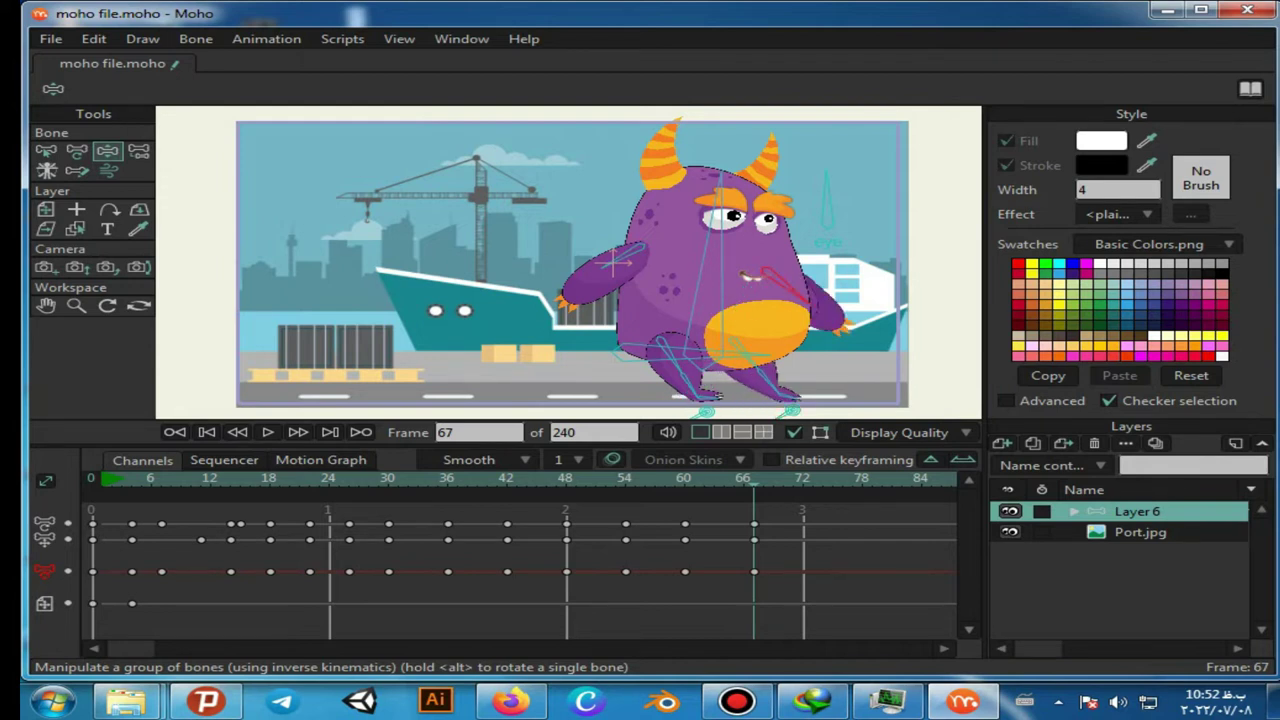
Move the near foot back to complete the stride at frame 67 and lean the torso back
{"action": "left_click_drag", "start_coordinate": [703, 410], "coordinate": [592, 407]}
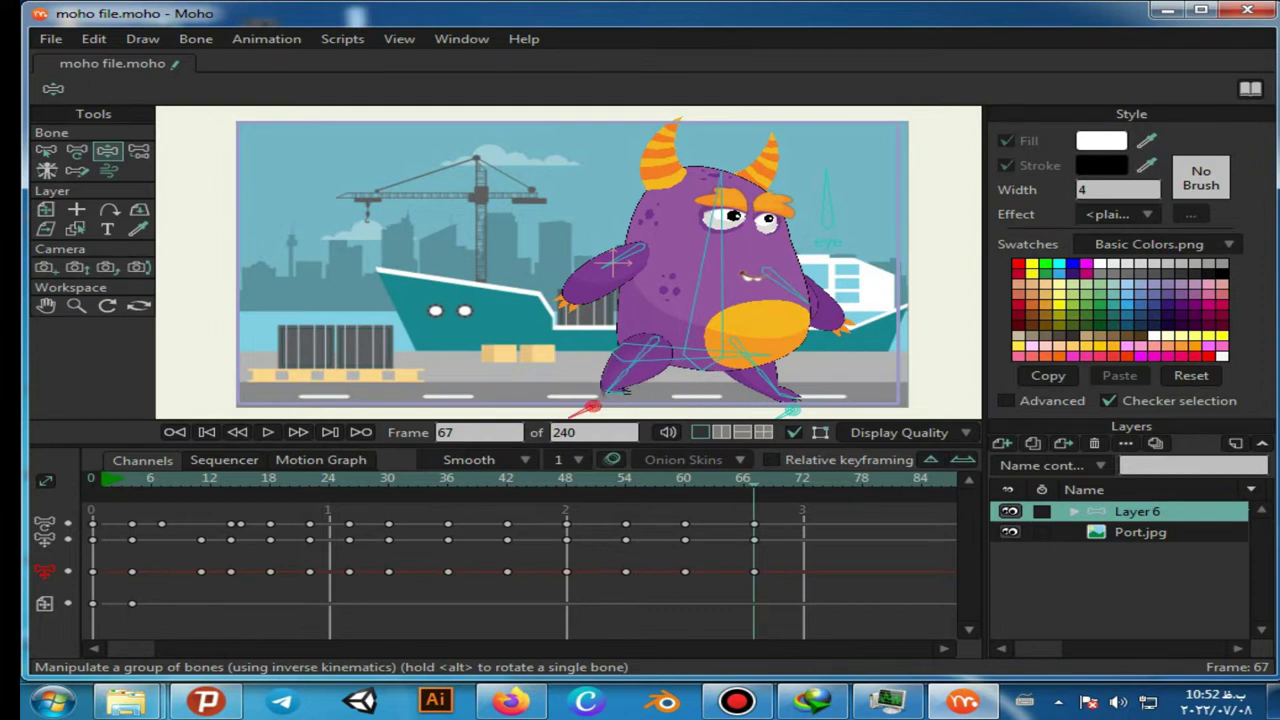
{"action": "left_click_drag", "start_coordinate": [718, 200], "coordinate": [680, 202]}
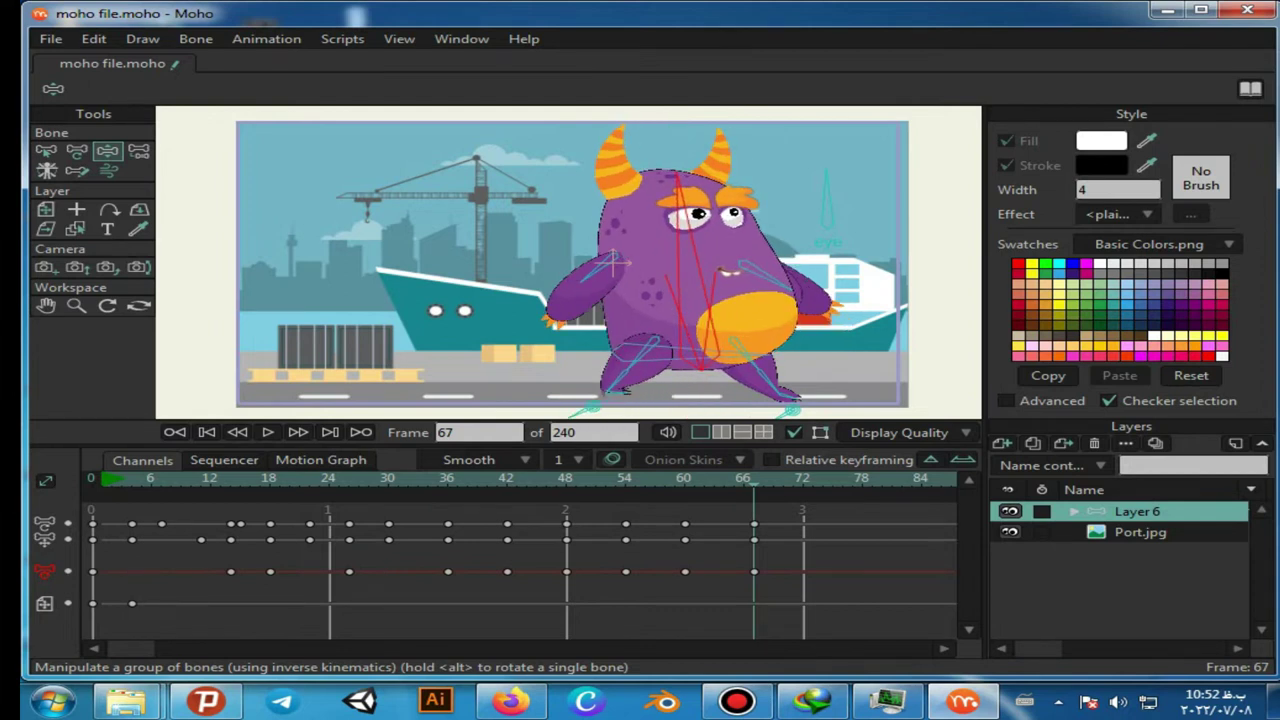
At frame 73, bring both of the monster's feet together under the body
{"action": "key", "text": "Right"}
{"action": "key", "text": "Right"}
{"action": "key", "text": "Right"}
{"action": "key", "text": "Right"}
{"action": "key", "text": "Right"}
{"action": "key", "text": "Right"}
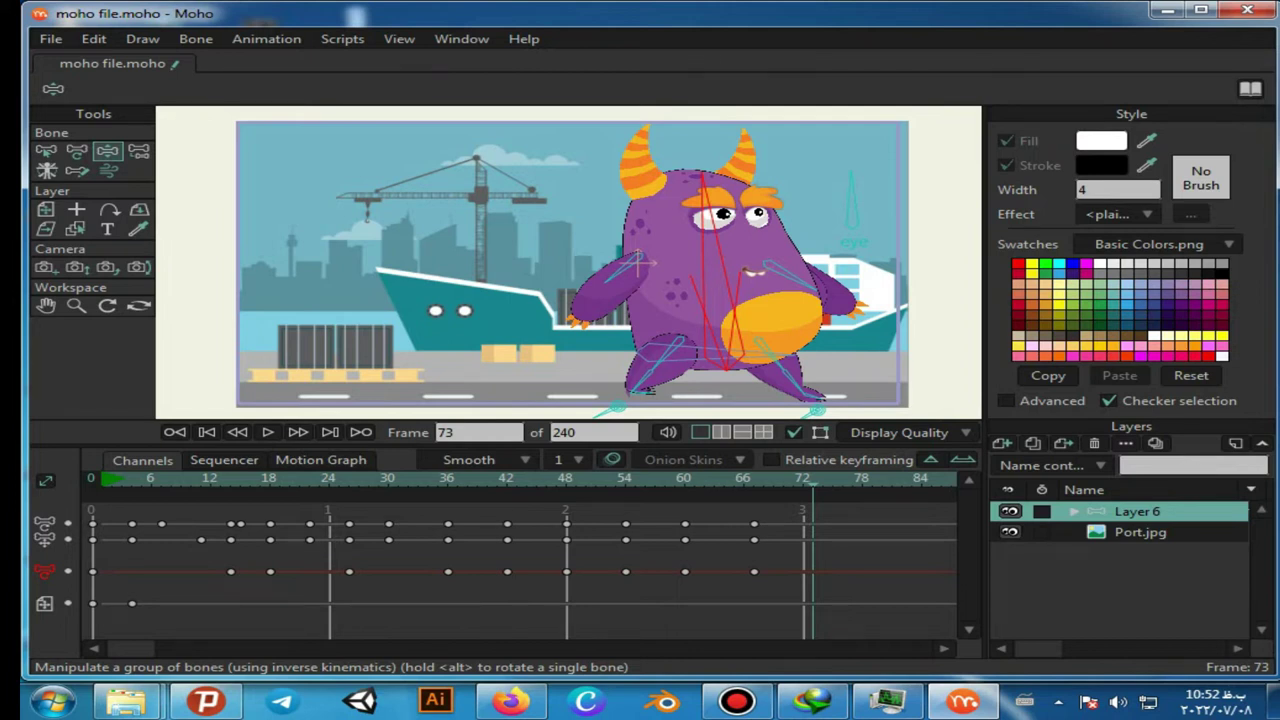
{"action": "left_click_drag", "start_coordinate": [618, 407], "coordinate": [726, 407]}
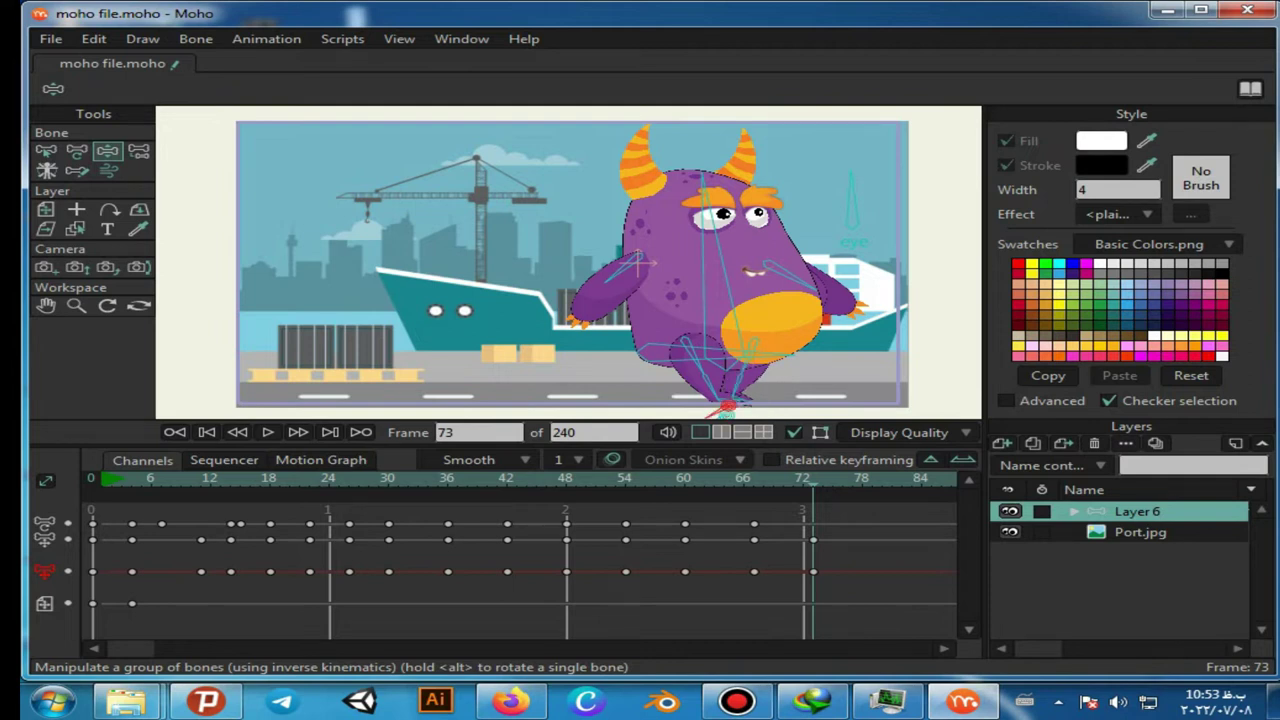
Lean the torso forward, swing the near arm forward and swing the far arm back over the belly at frame 73
{"action": "left_click_drag", "start_coordinate": [704, 182], "coordinate": [738, 183]}
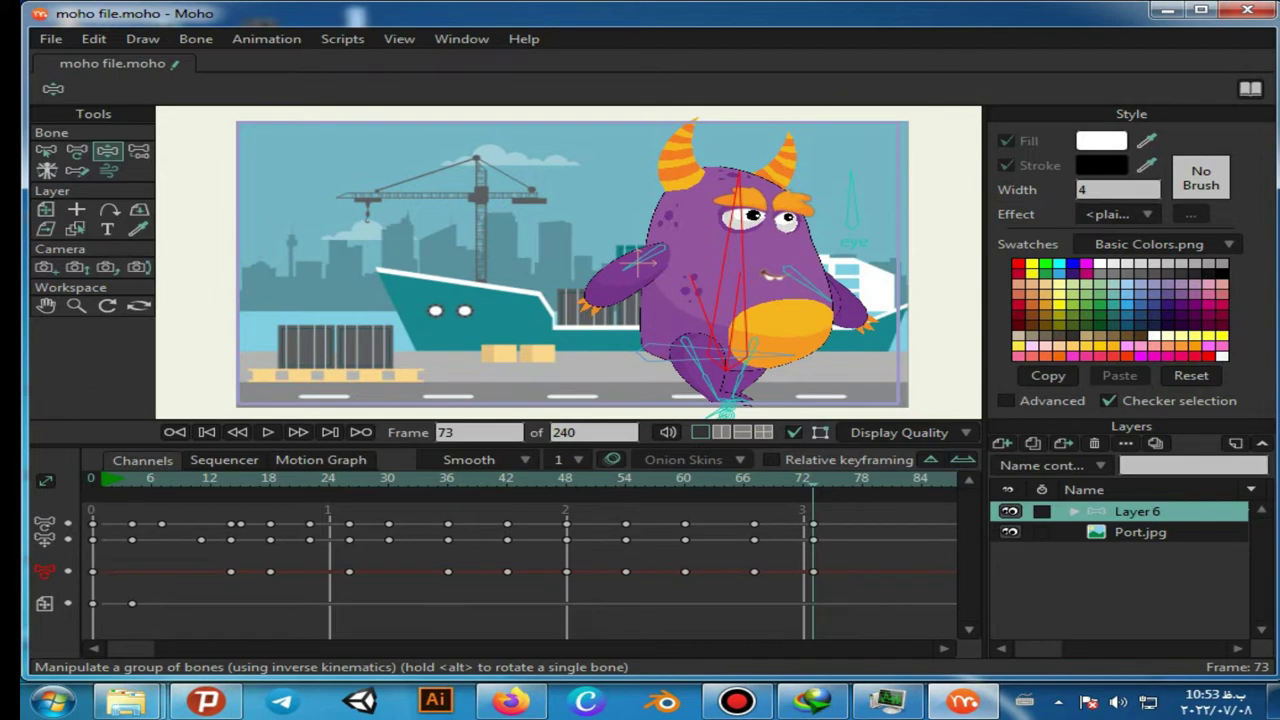
{"action": "left_click_drag", "start_coordinate": [626, 269], "coordinate": [677, 286]}
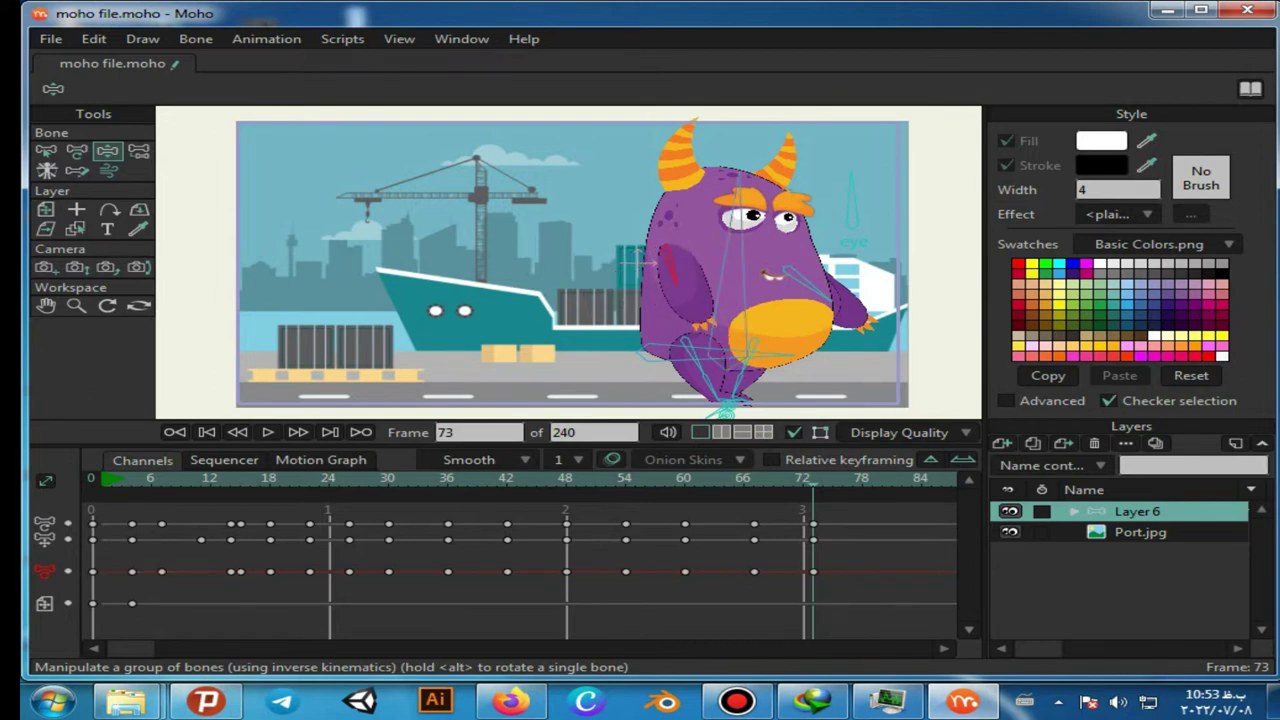
{"action": "left_click_drag", "start_coordinate": [826, 298], "coordinate": [768, 312]}
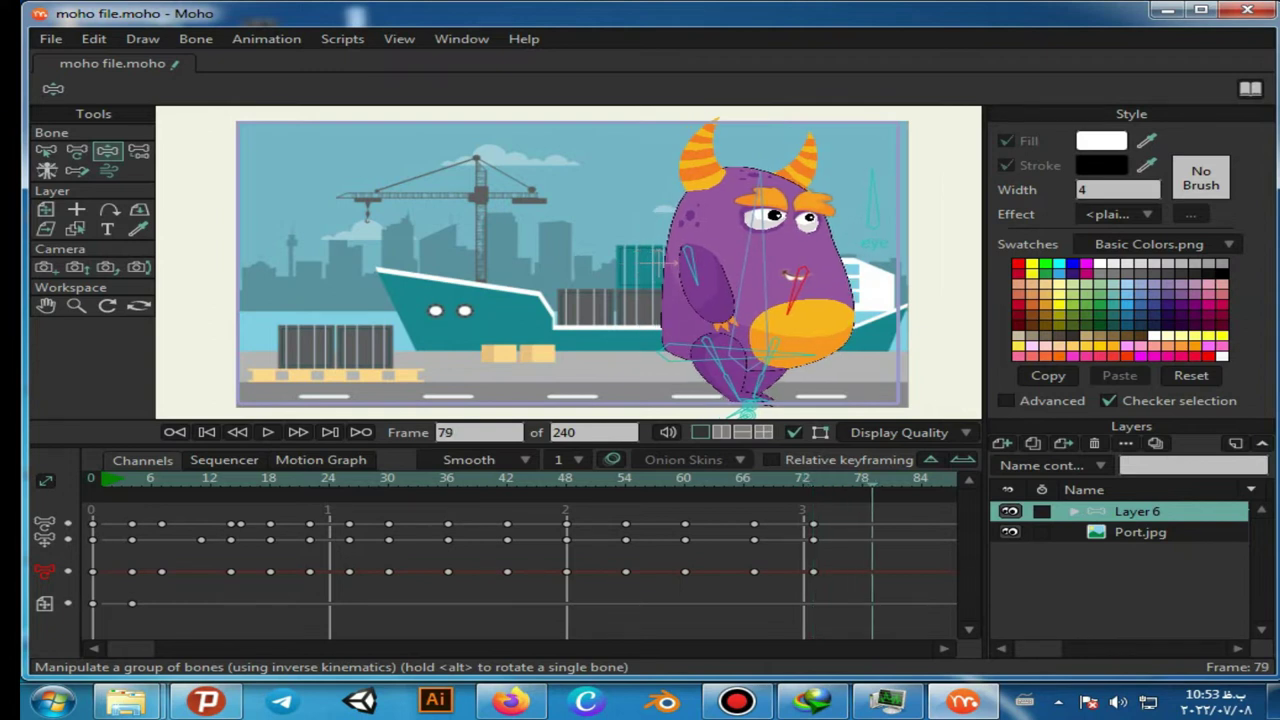
At frame 80, spread the monster's feet apart into a new stride
{"action": "key", "text": "Left"}
{"action": "key", "text": "Right"}
{"action": "key", "text": "Right"}
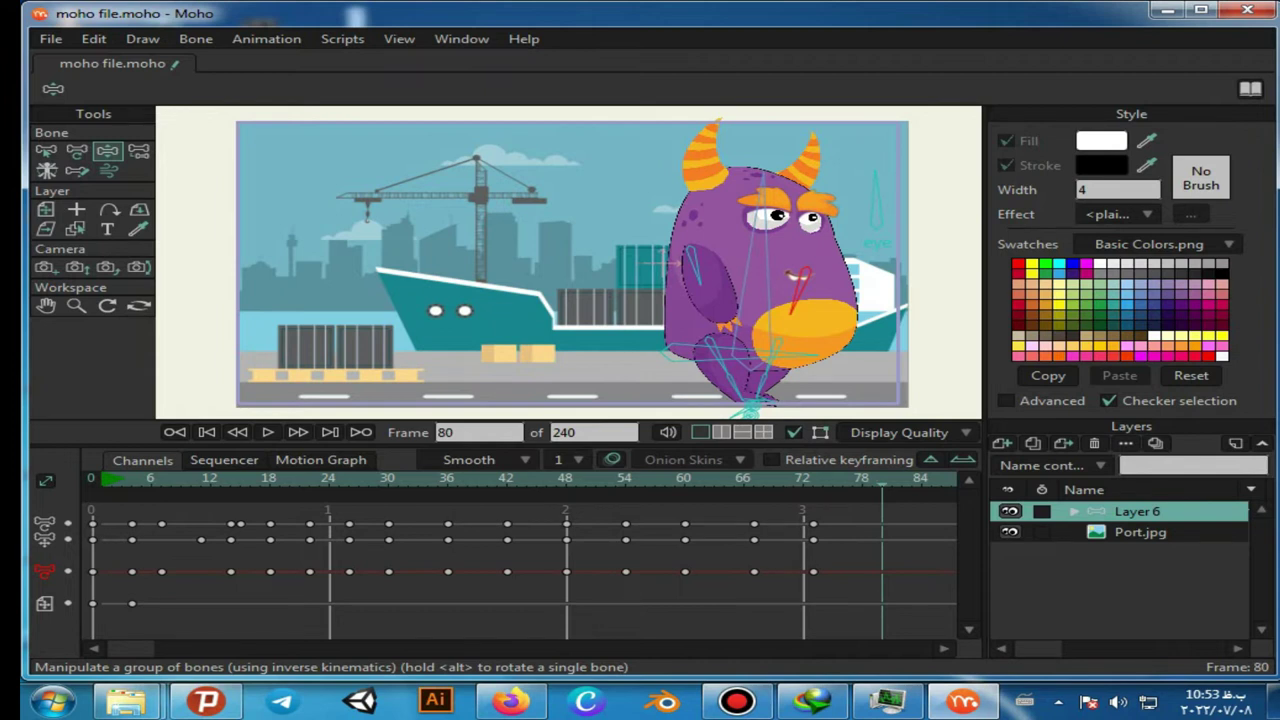
{"action": "key", "text": "ctrl+Left"}
{"action": "key", "text": "ctrl+Right"}
{"action": "left_click_drag", "start_coordinate": [752, 411], "coordinate": [677, 418]}
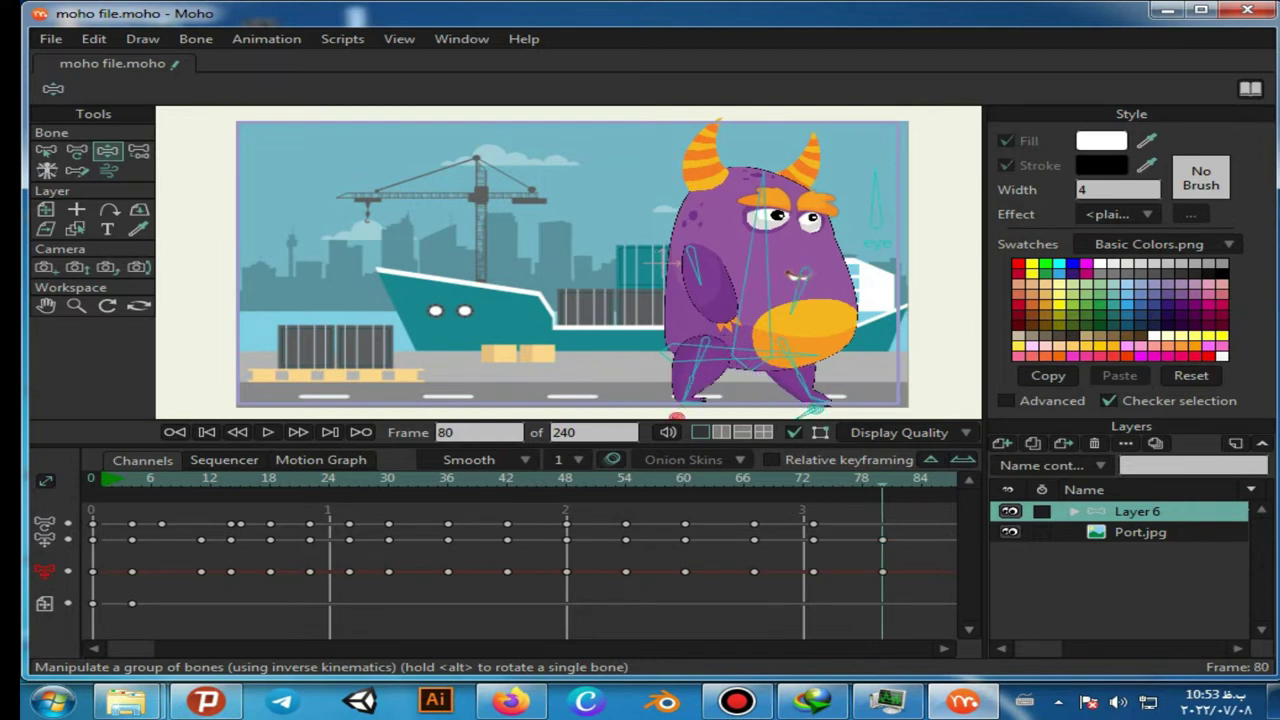
Swing the near arm back, lean the torso back and swing the far arm forward at frame 80
{"action": "mouse_move", "coordinate": [659, 263]}
{"action": "left_mouse_down"}
{"action": "mouse_move", "coordinate": [640, 280]}
{"action": "mouse_move", "coordinate": [660, 262]}
{"action": "left_mouse_up"}
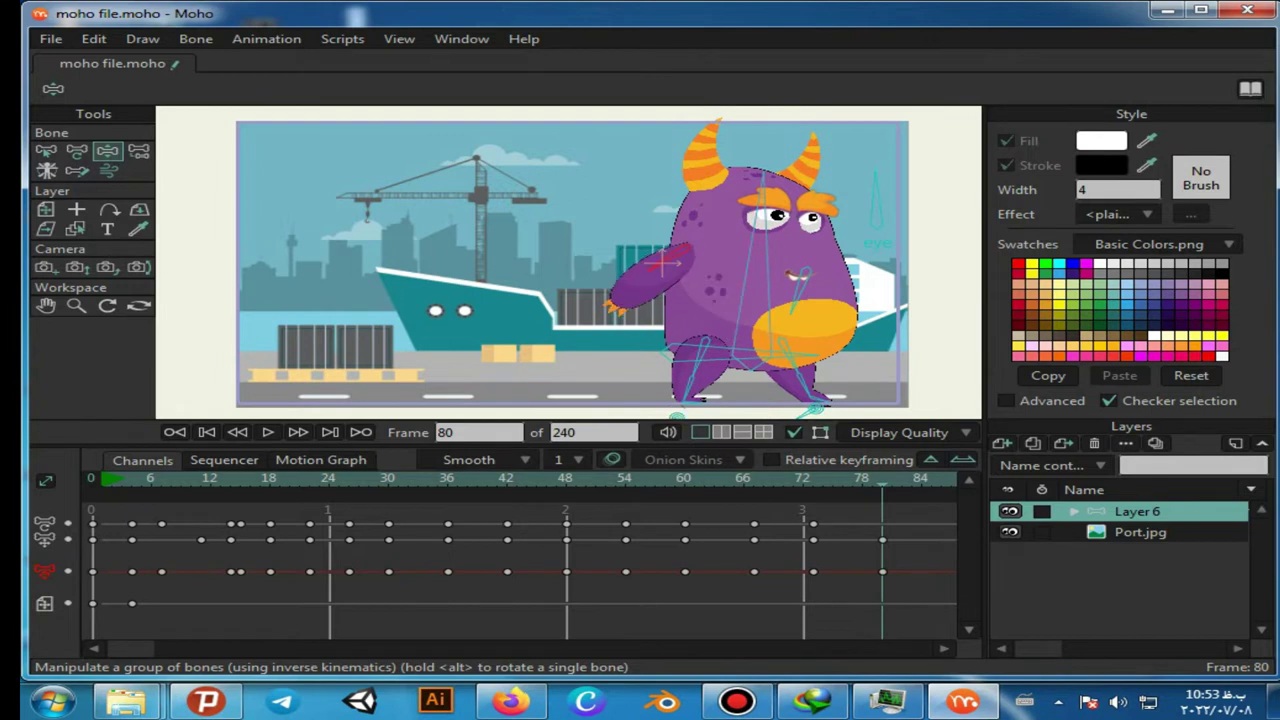
{"action": "left_click_drag", "start_coordinate": [764, 192], "coordinate": [737, 194]}
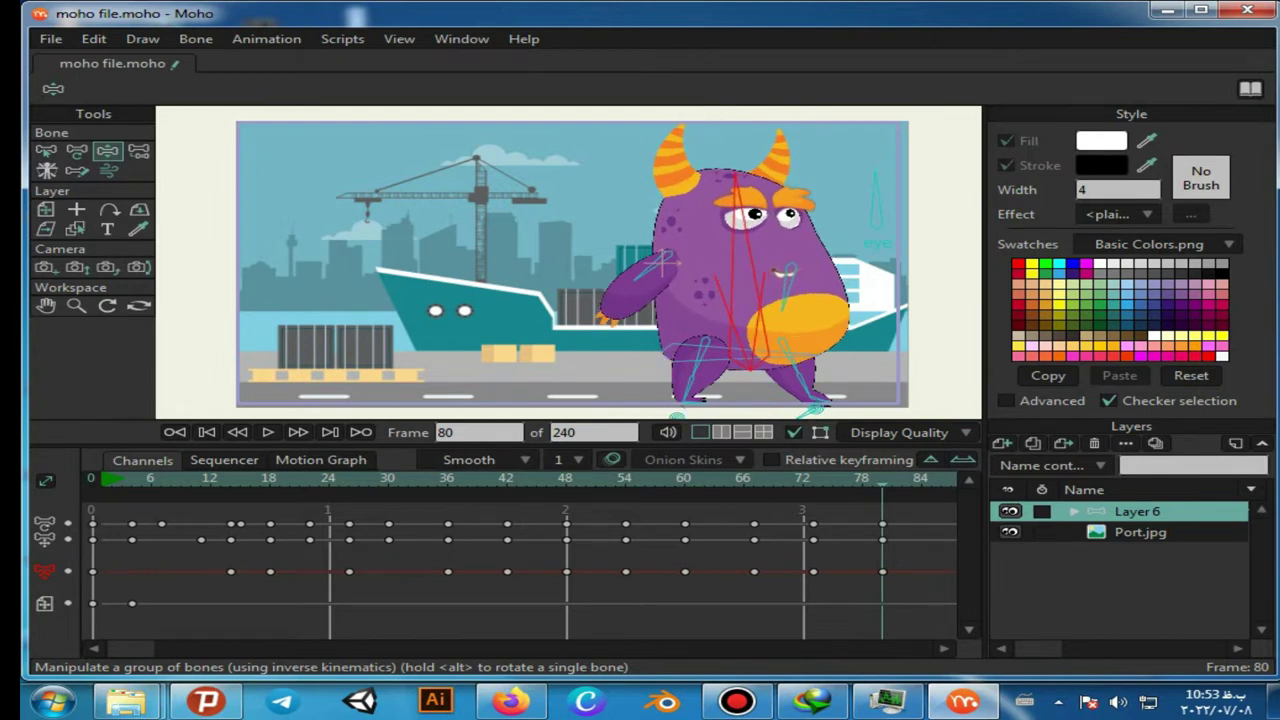
{"action": "left_click_drag", "start_coordinate": [785, 308], "coordinate": [843, 291]}
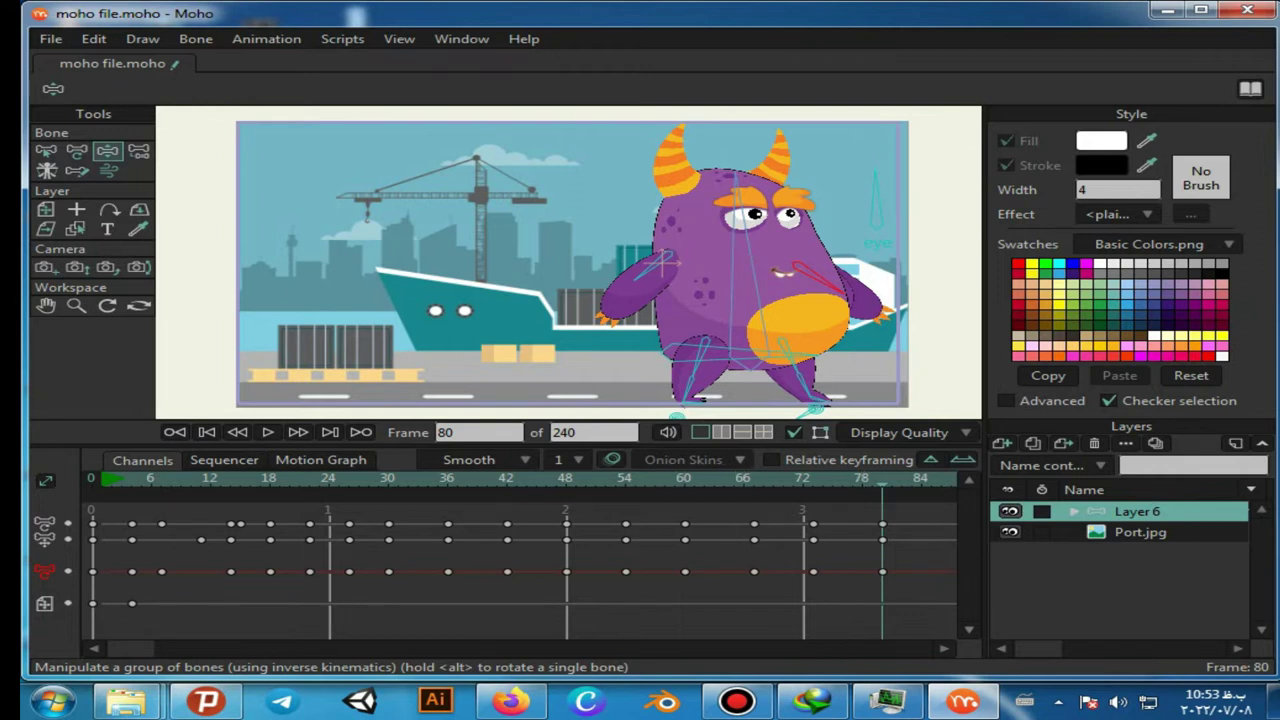
Pose the monster at frame 84 with both arms swung in, the torso leaned forward and the feet drawn closer under the body
{"action": "left_click_drag", "start_coordinate": [125, 649], "coordinate": [164, 649]}
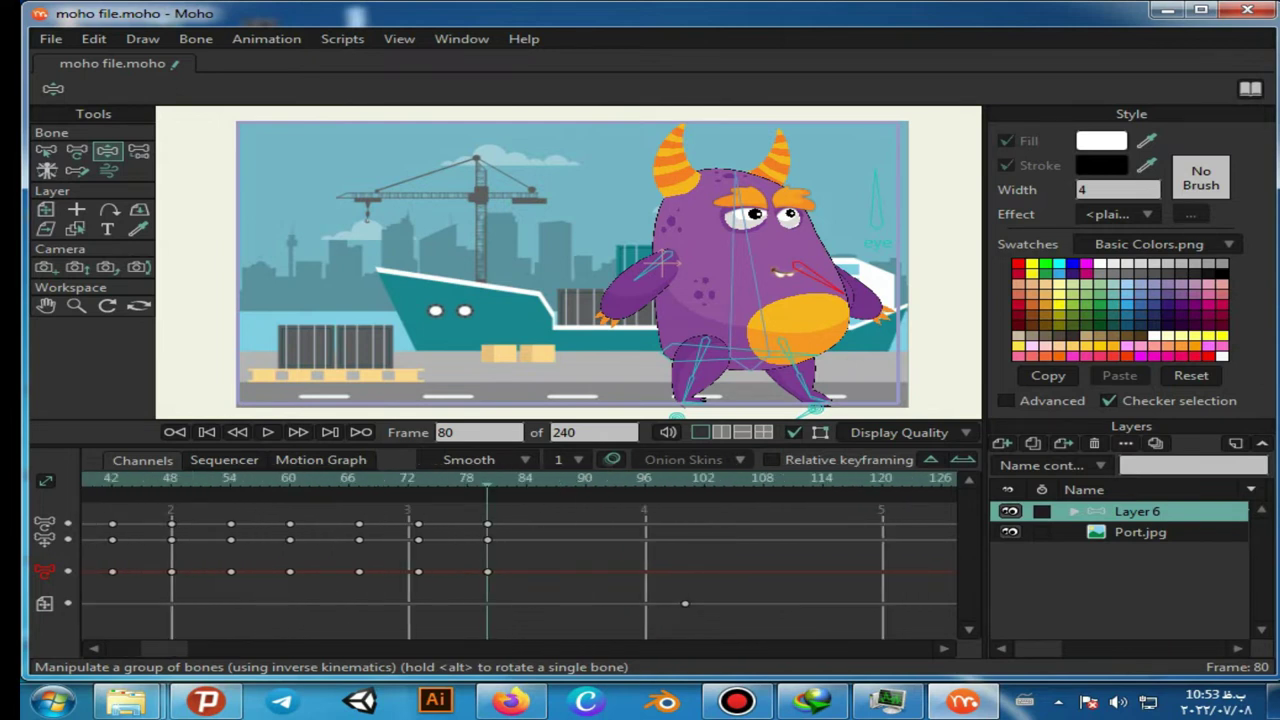
{"action": "left_click_drag", "start_coordinate": [487, 480], "coordinate": [507, 480]}
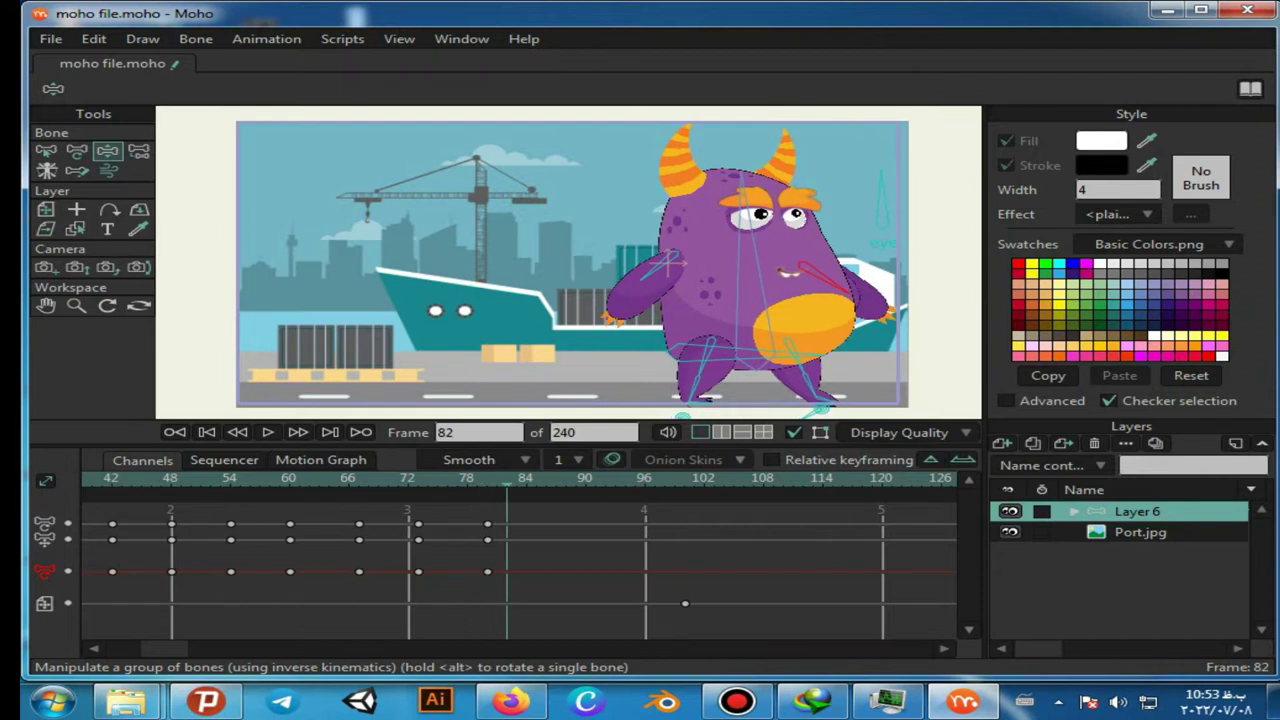
{"action": "key", "text": "ctrl+Right"}
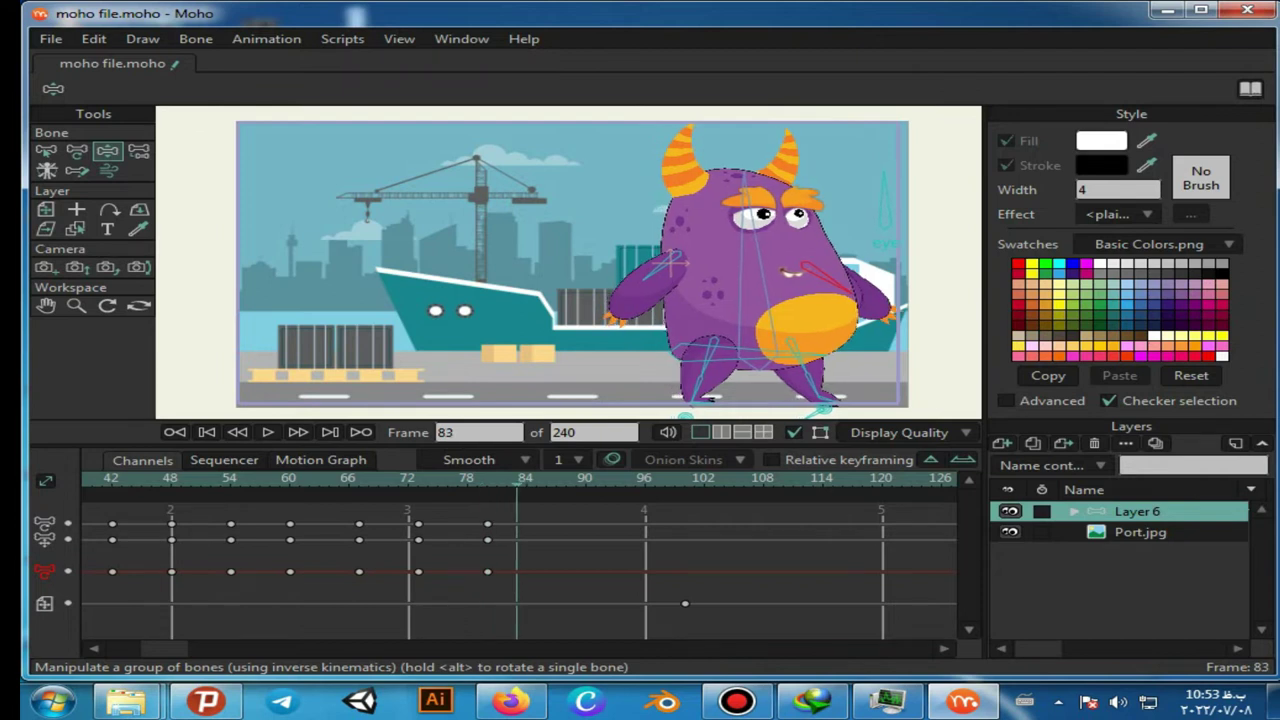
{"action": "key", "text": "ctrl+Right"}
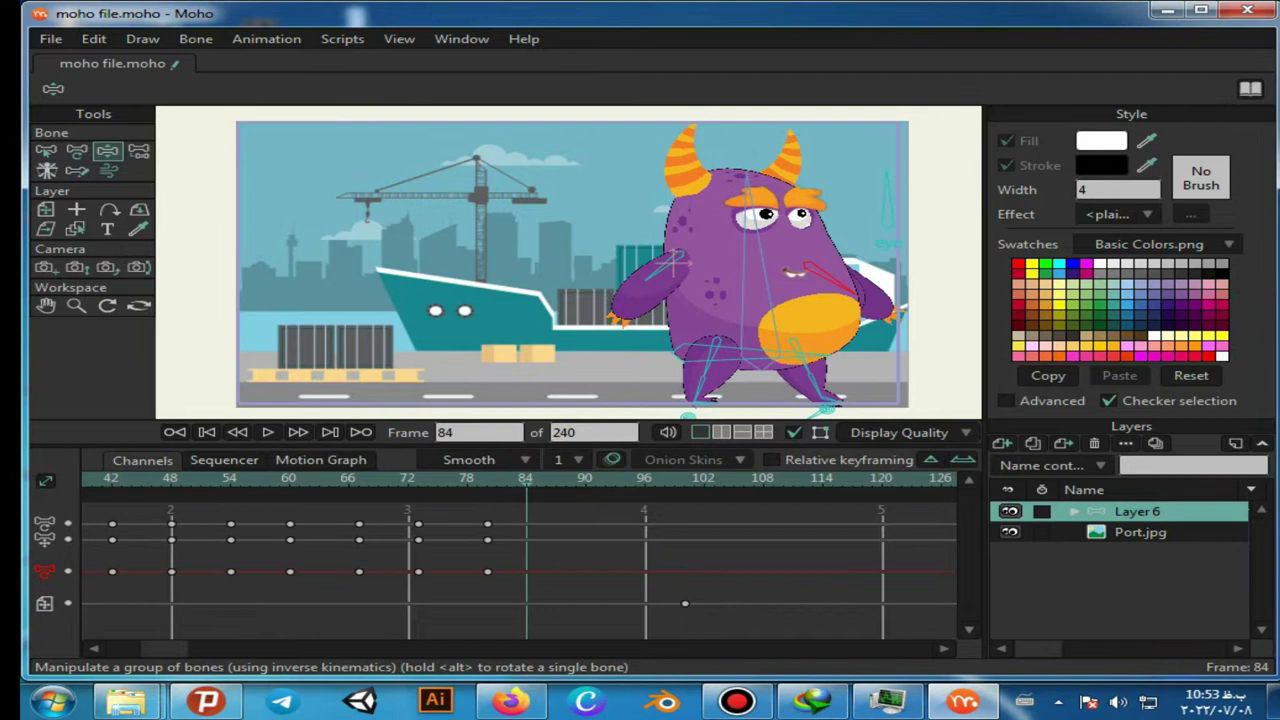
{"action": "left_click_drag", "start_coordinate": [856, 296], "coordinate": [800, 268]}
{"action": "left_click_drag", "start_coordinate": [652, 277], "coordinate": [692, 290]}
{"action": "left_click_drag", "start_coordinate": [748, 205], "coordinate": [759, 205]}
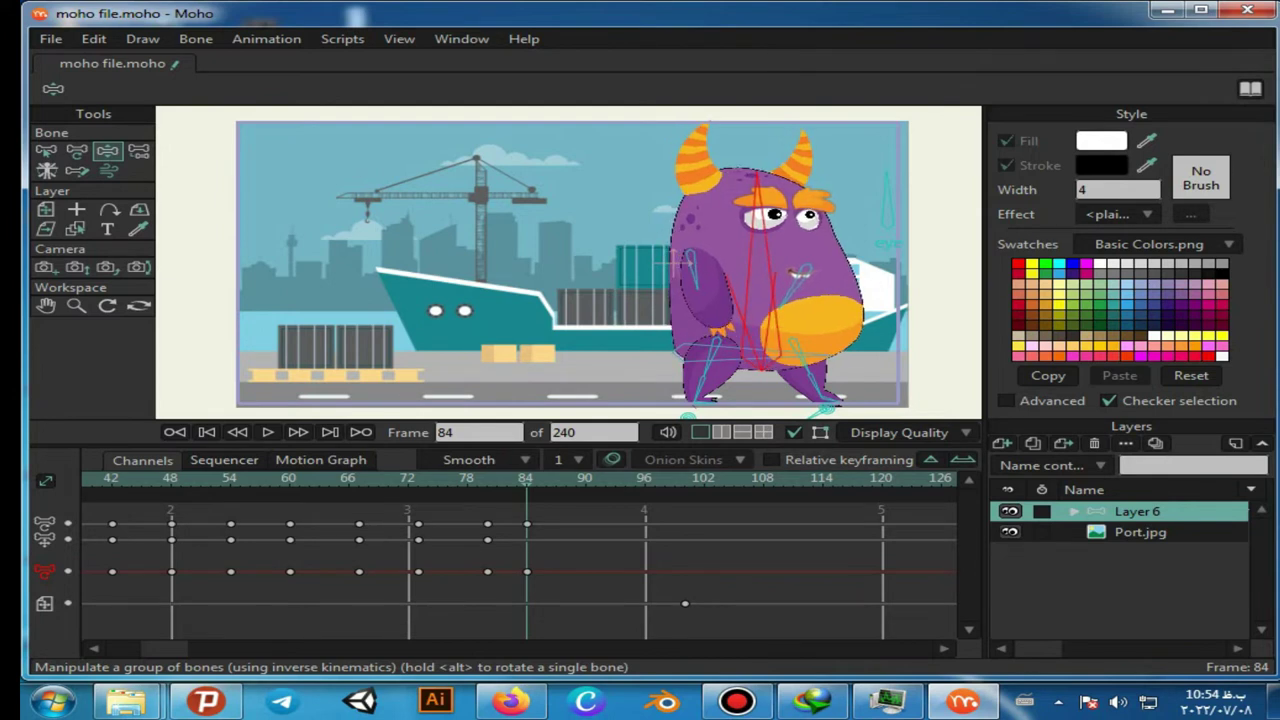
{"action": "left_click_drag", "start_coordinate": [688, 416], "coordinate": [767, 417]}
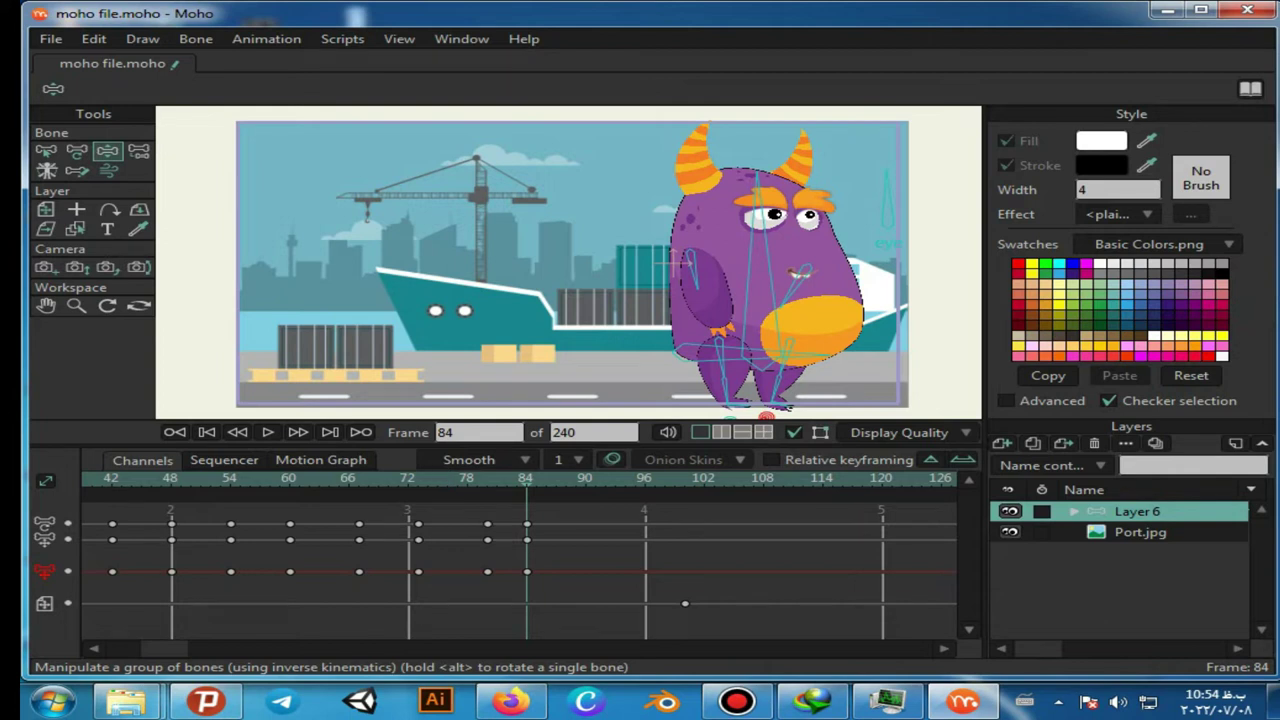
Expand Layer 6 and switch the mouth group Layer 13 to W.png at frame 84
{"action": "left_click", "coordinate": [1074, 511]}
{"action": "scroll", "coordinate": [1120, 570], "scroll_direction": "down", "scroll_amount": 1}
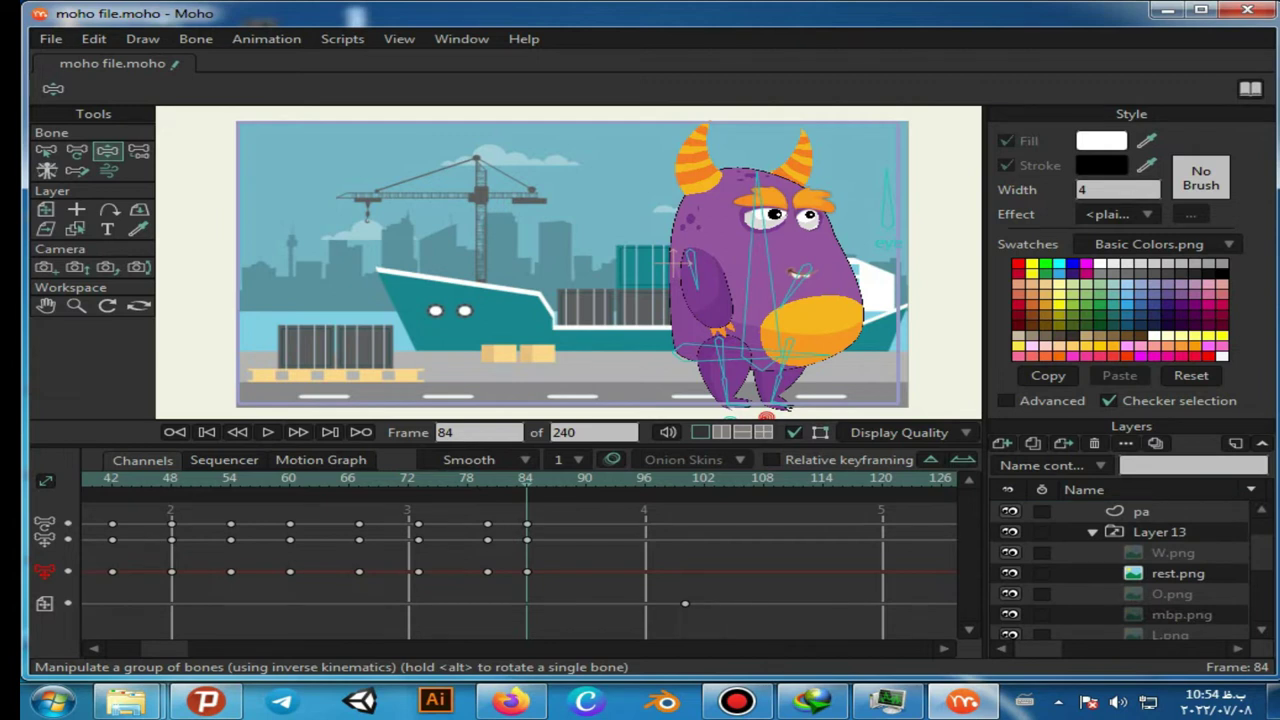
{"action": "scroll", "coordinate": [1120, 570], "scroll_direction": "down", "scroll_amount": 1}
{"action": "scroll", "coordinate": [1120, 570], "scroll_direction": "down", "scroll_amount": 2}
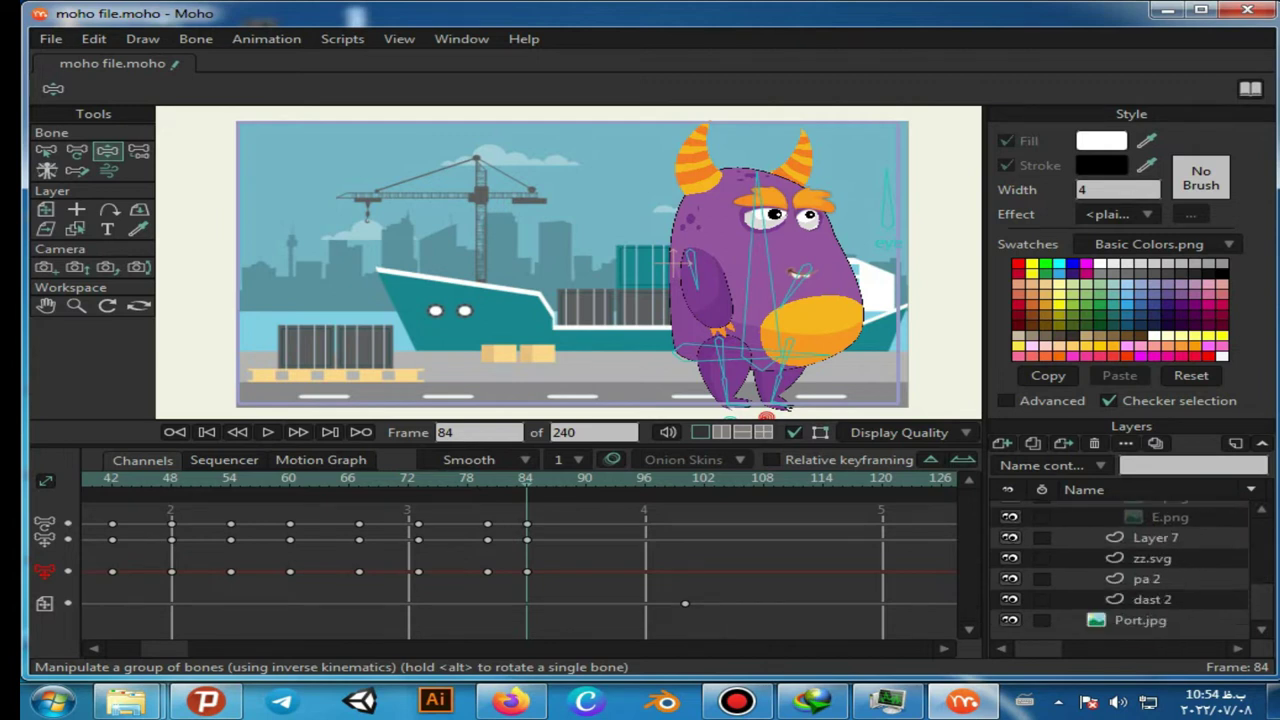
{"action": "scroll", "coordinate": [1120, 570], "scroll_direction": "up", "scroll_amount": 4}
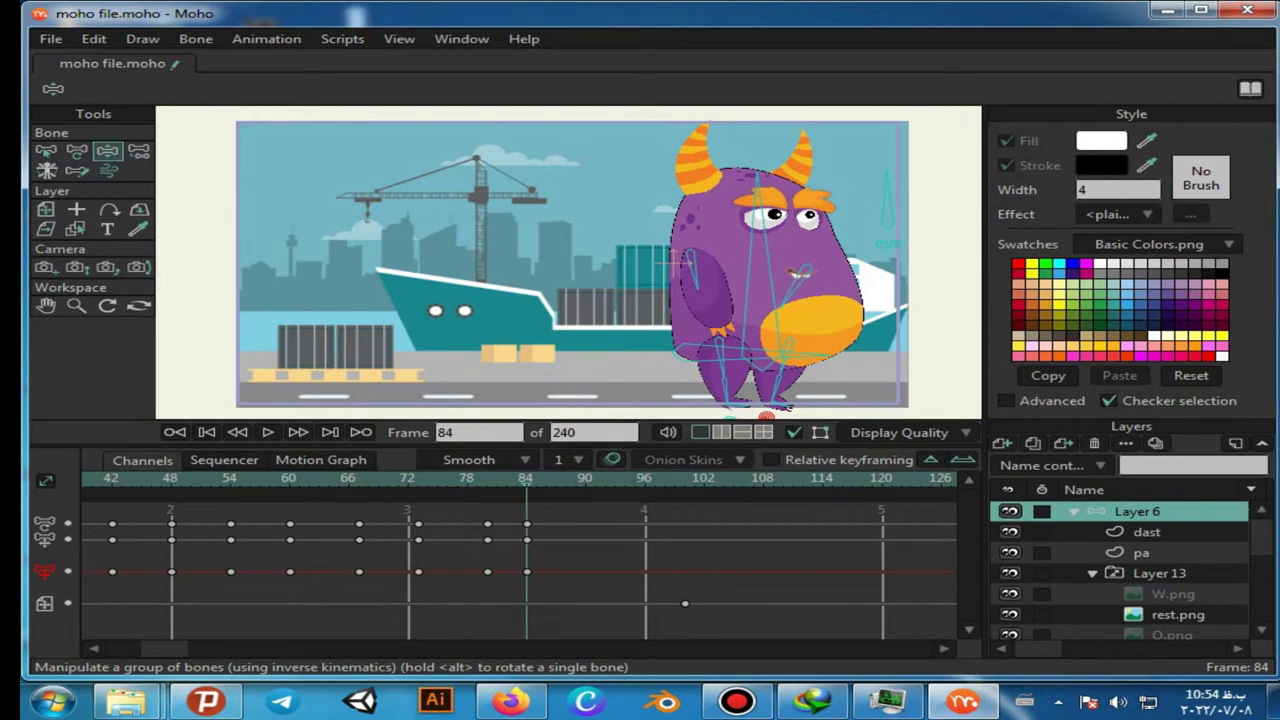
{"action": "scroll", "coordinate": [1120, 570], "scroll_direction": "down", "scroll_amount": 1}
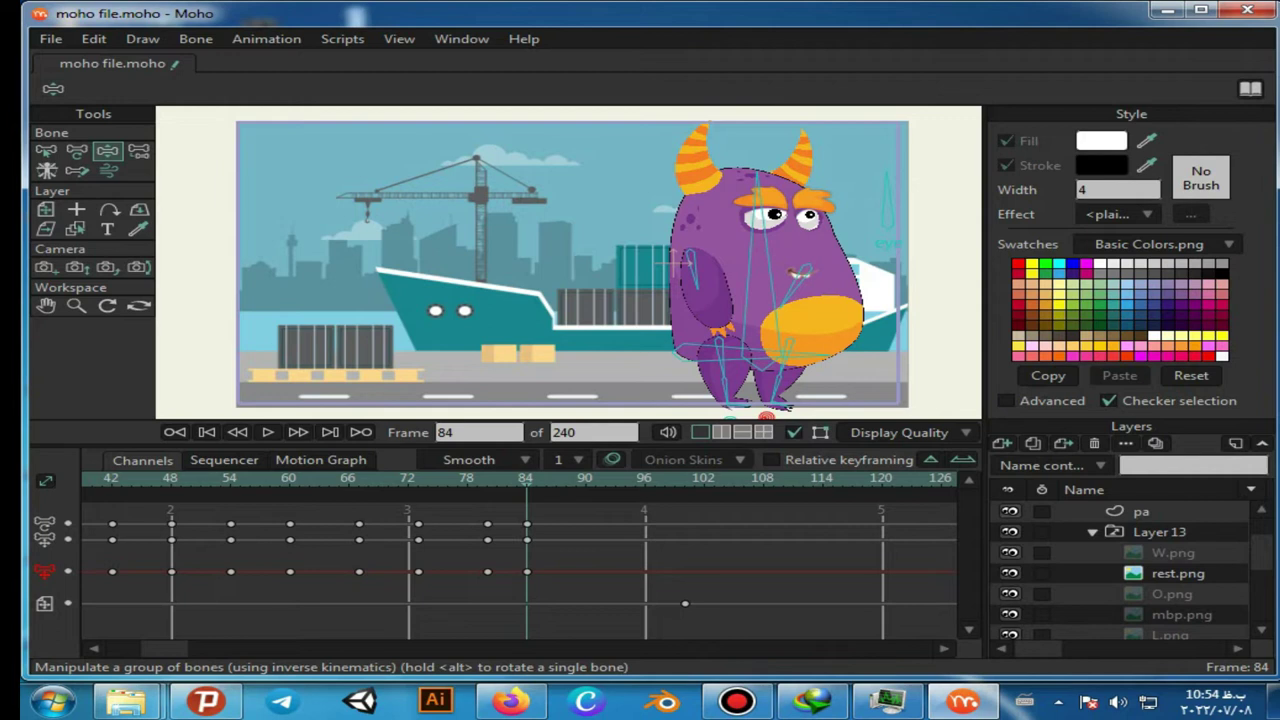
{"action": "right_click", "coordinate": [1100, 533]}
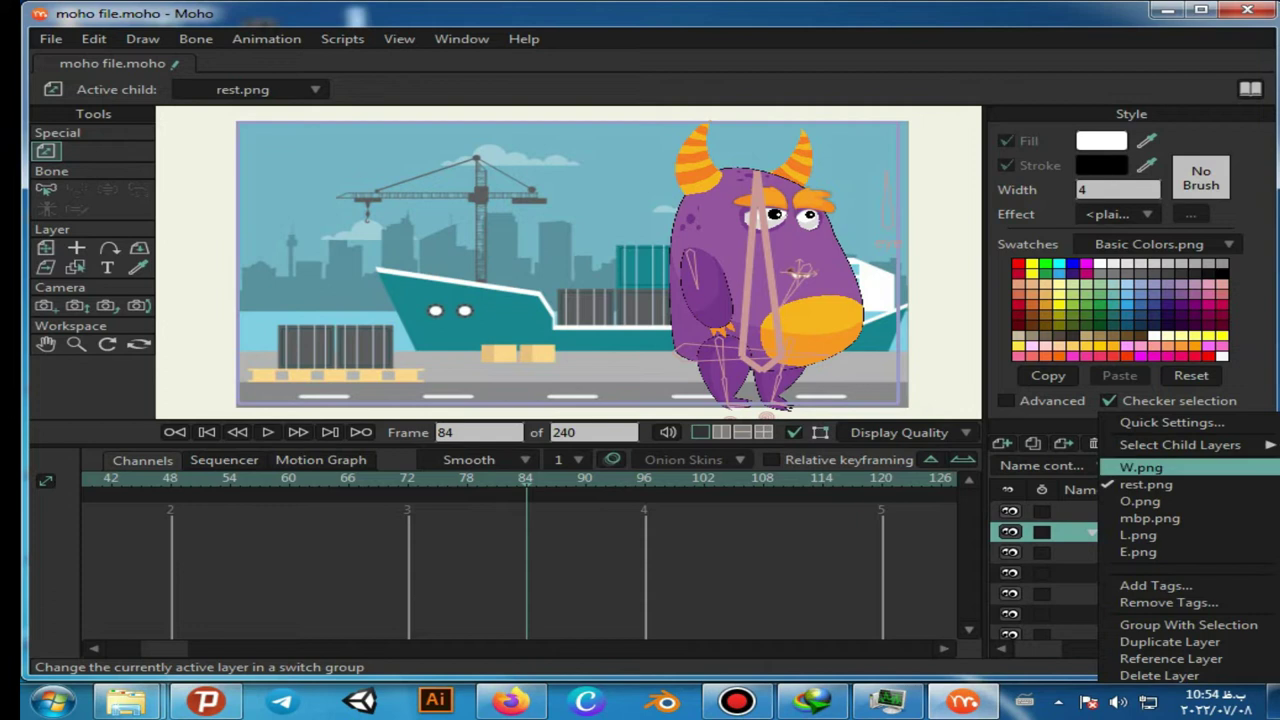
{"action": "left_click", "coordinate": [1140, 467]}
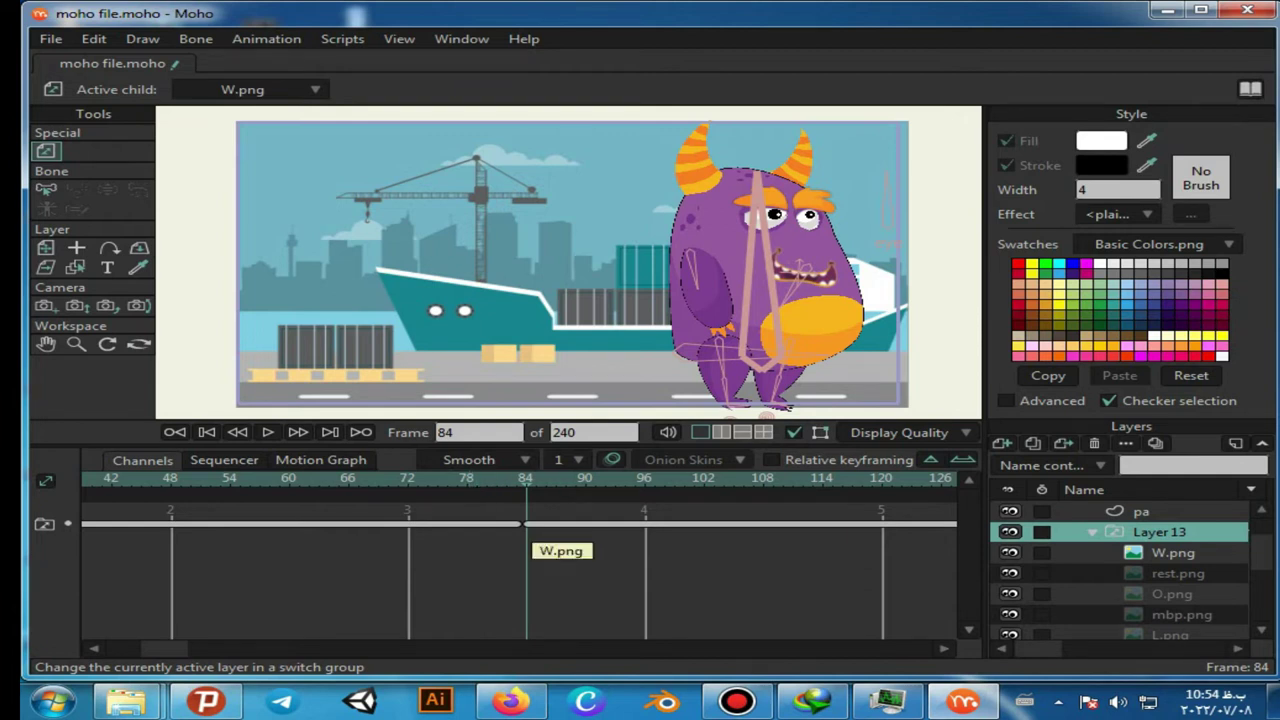
Switch the mouth in Layer 13 to O.png at frame 86
{"action": "key", "text": "Right"}
{"action": "key", "text": "Right"}
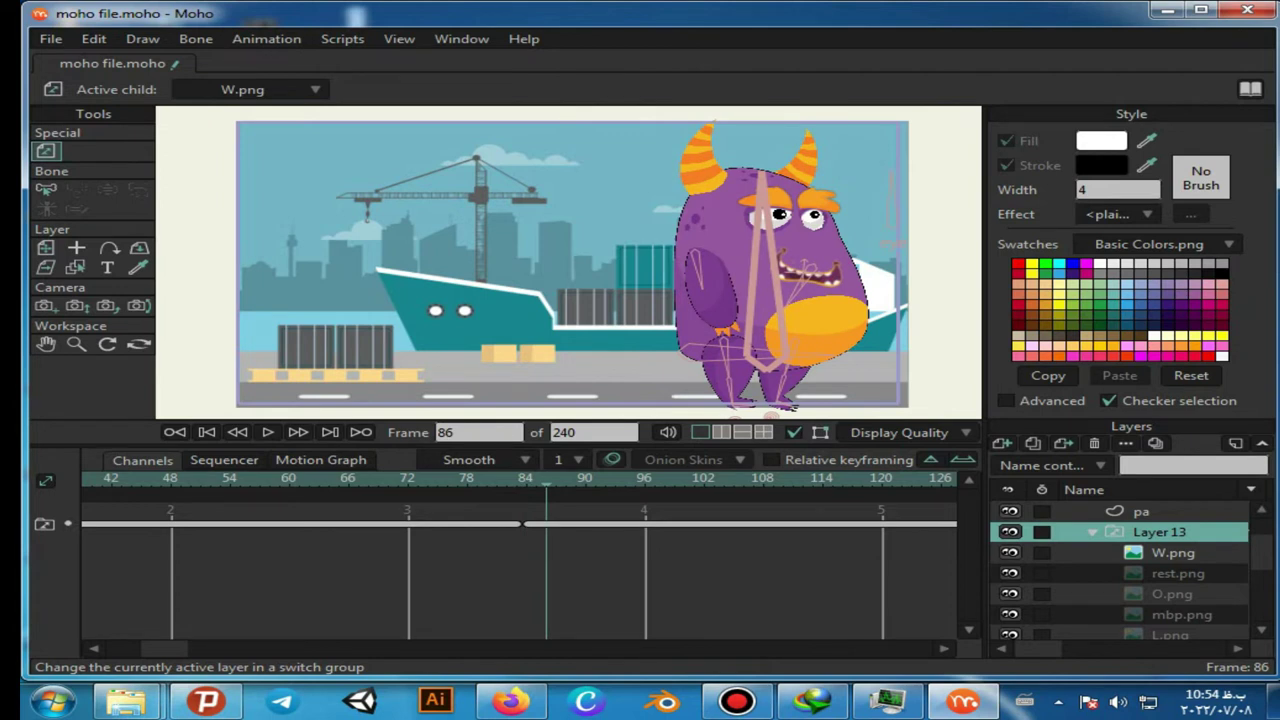
{"action": "double_click", "coordinate": [1160, 532]}
{"action": "key", "text": "Escape"}
{"action": "right_click", "coordinate": [1110, 531]}
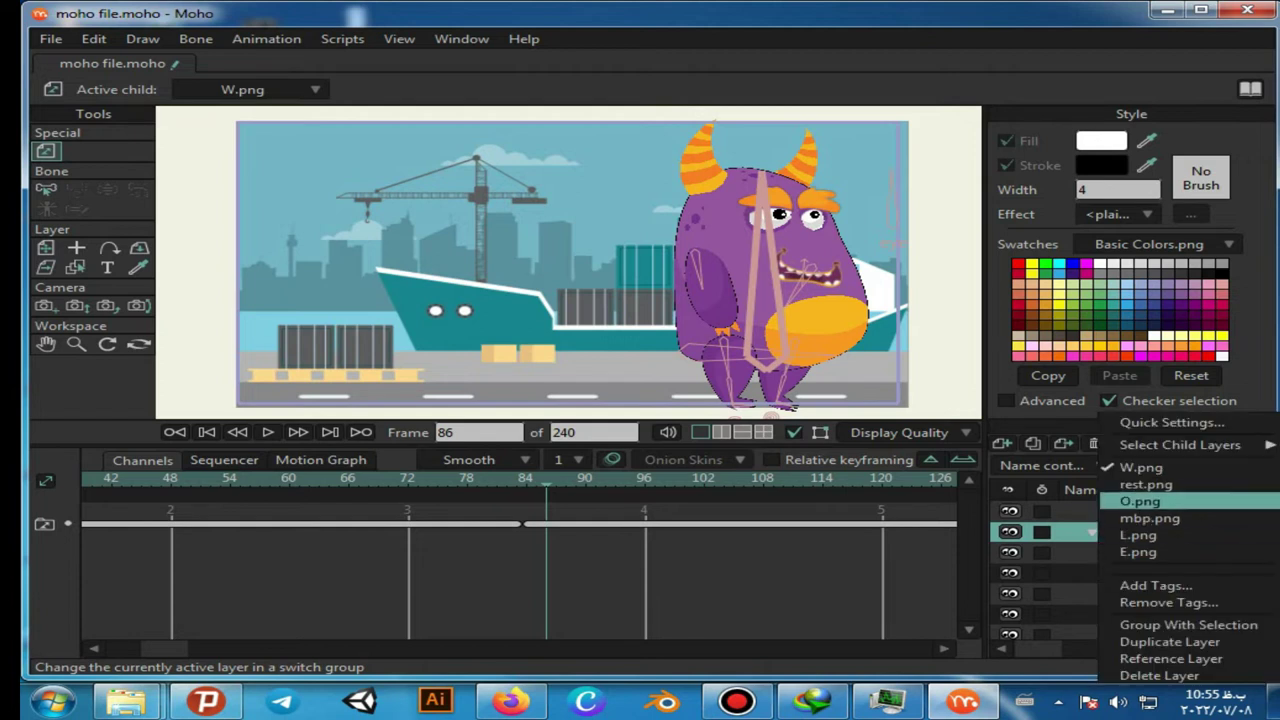
{"action": "left_click", "coordinate": [1140, 501]}
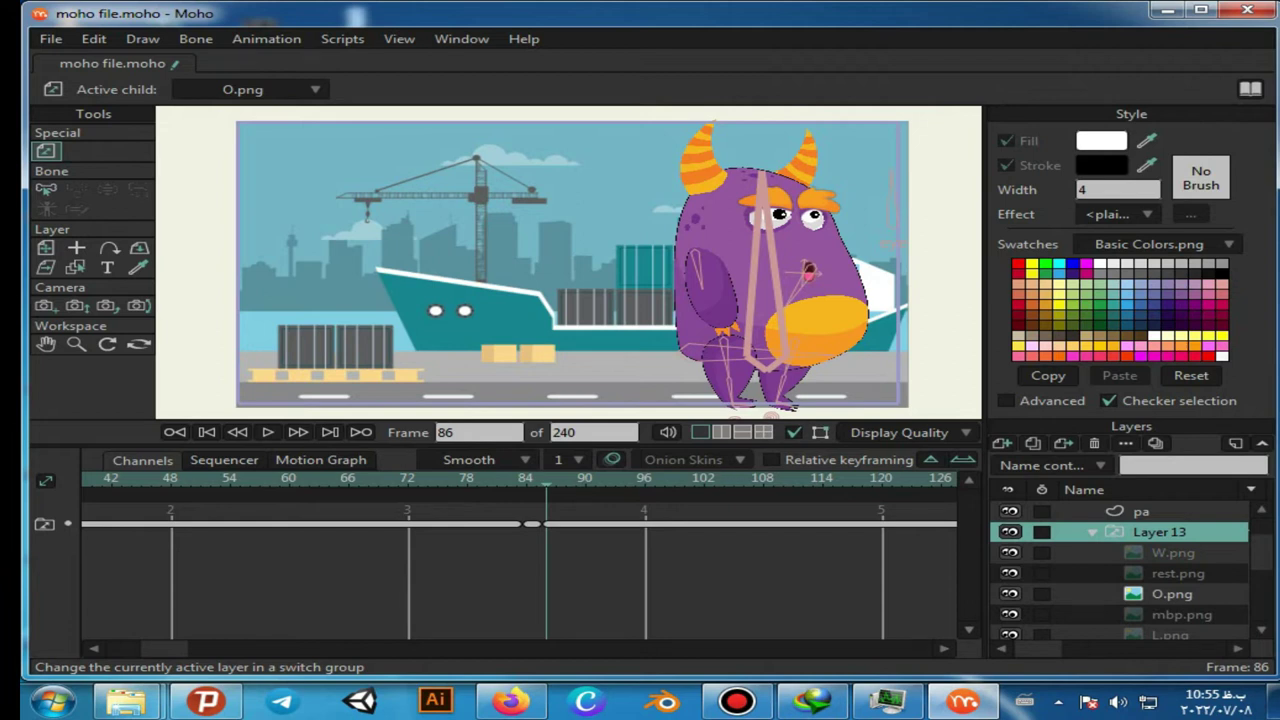
Switch the mouth in Layer 13 to mbp.png at frame 87
{"action": "key", "text": "Right"}
{"action": "key", "text": "ctrl+Right"}
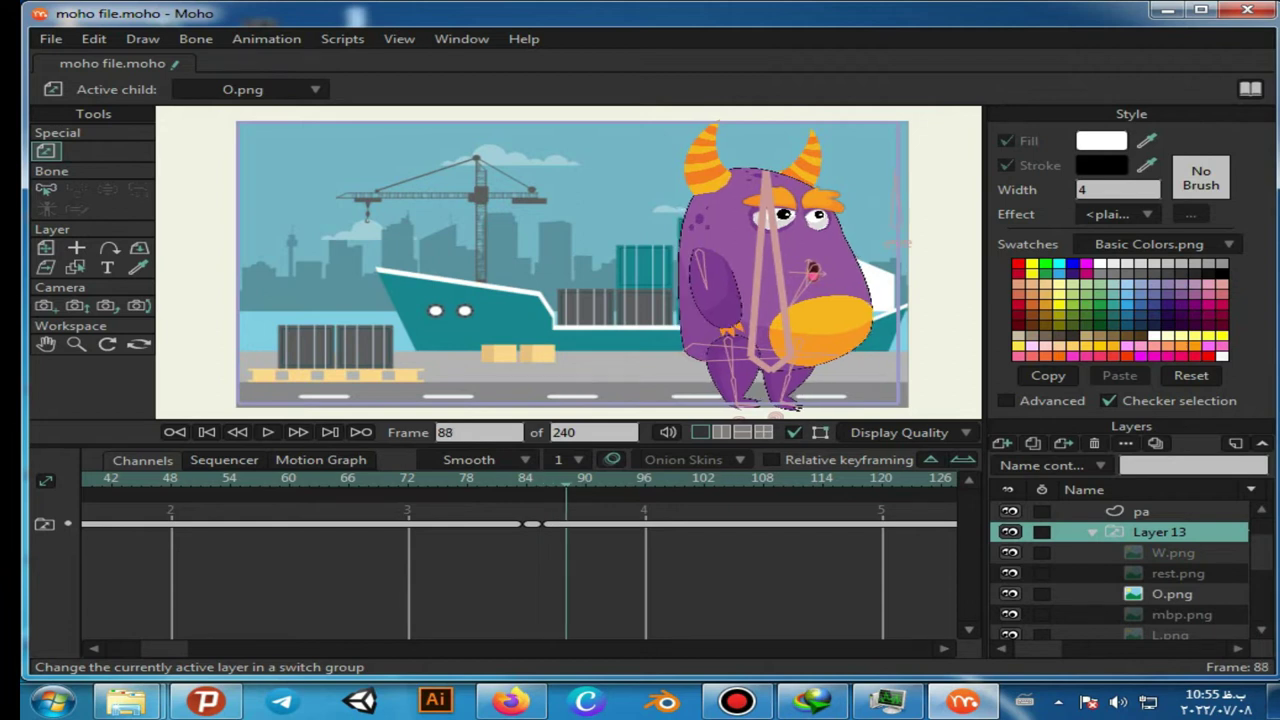
{"action": "key", "text": "ctrl+Left"}
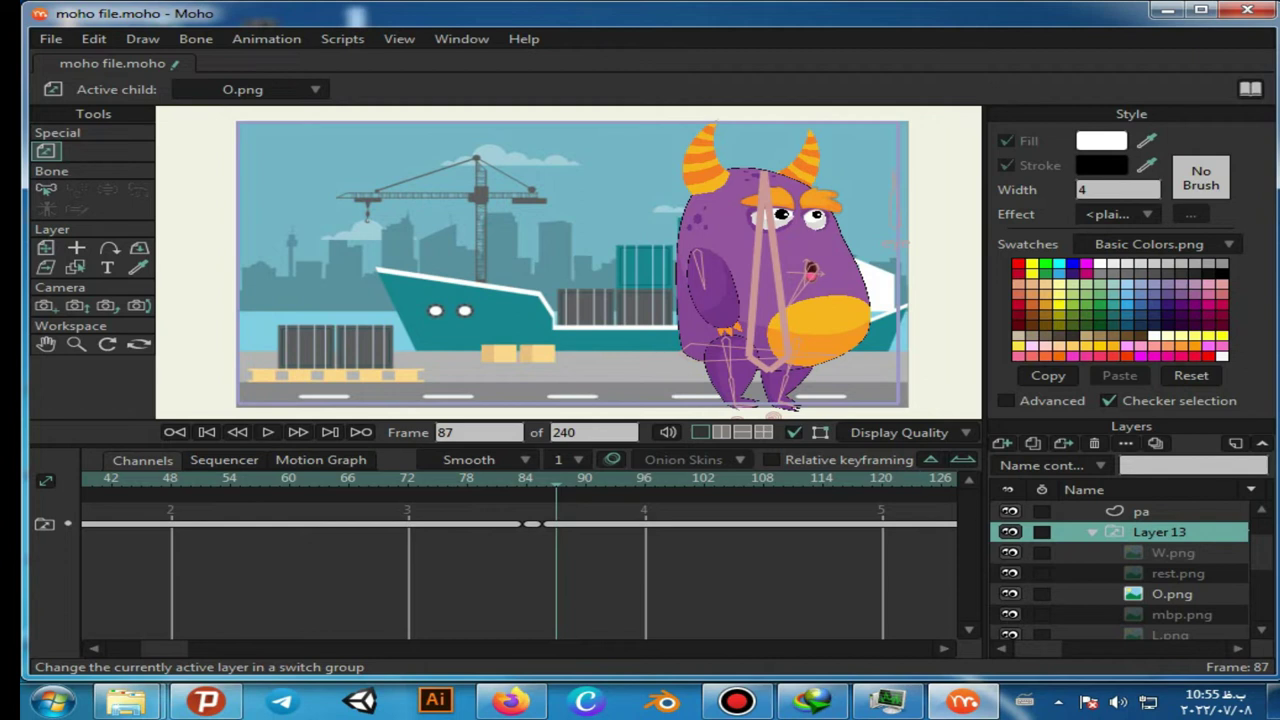
{"action": "right_click", "coordinate": [1100, 531]}
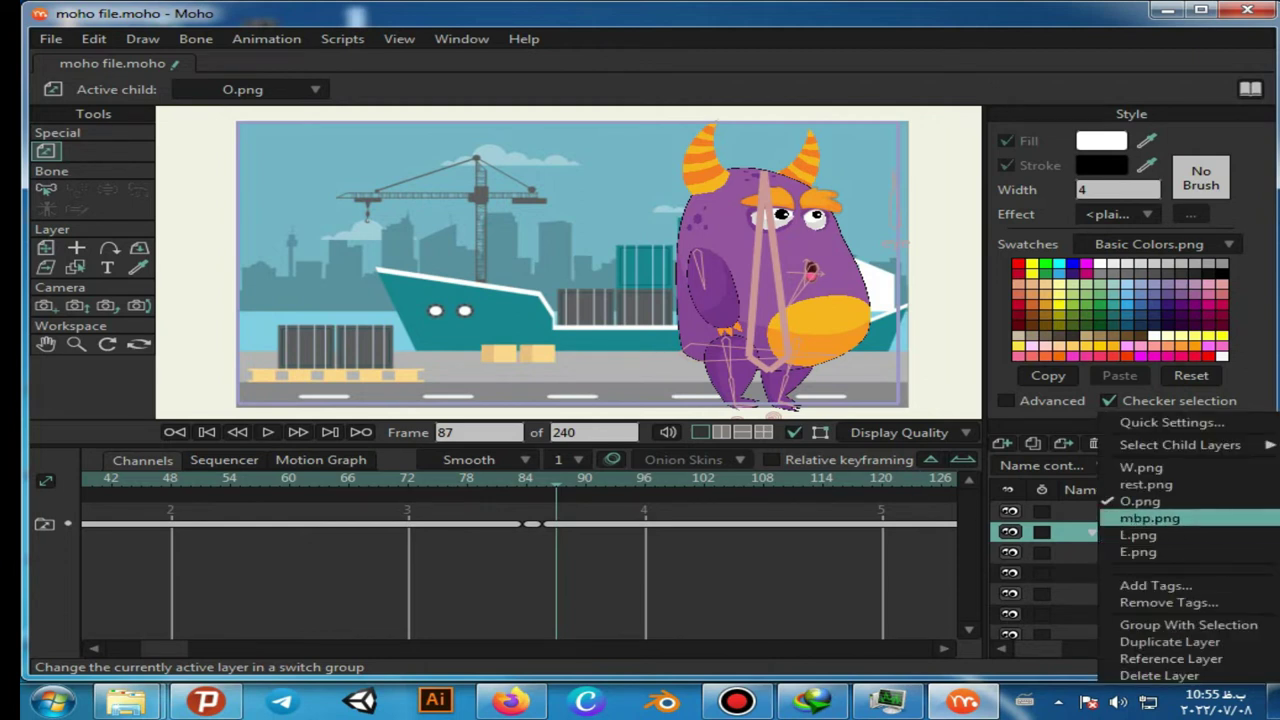
{"action": "left_click", "coordinate": [1150, 518]}
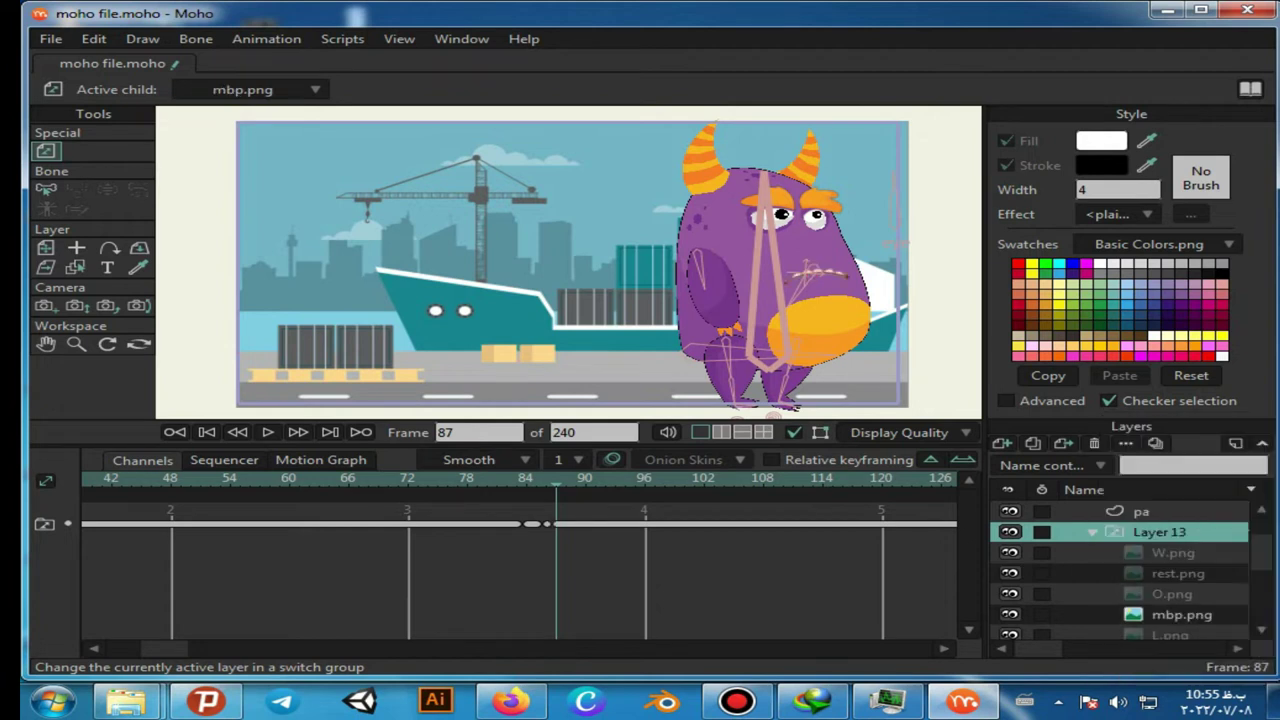
Switch the mouth in Layer 13 to L.png at frame 88
{"action": "key", "text": "Right"}
{"action": "key", "text": "Right"}
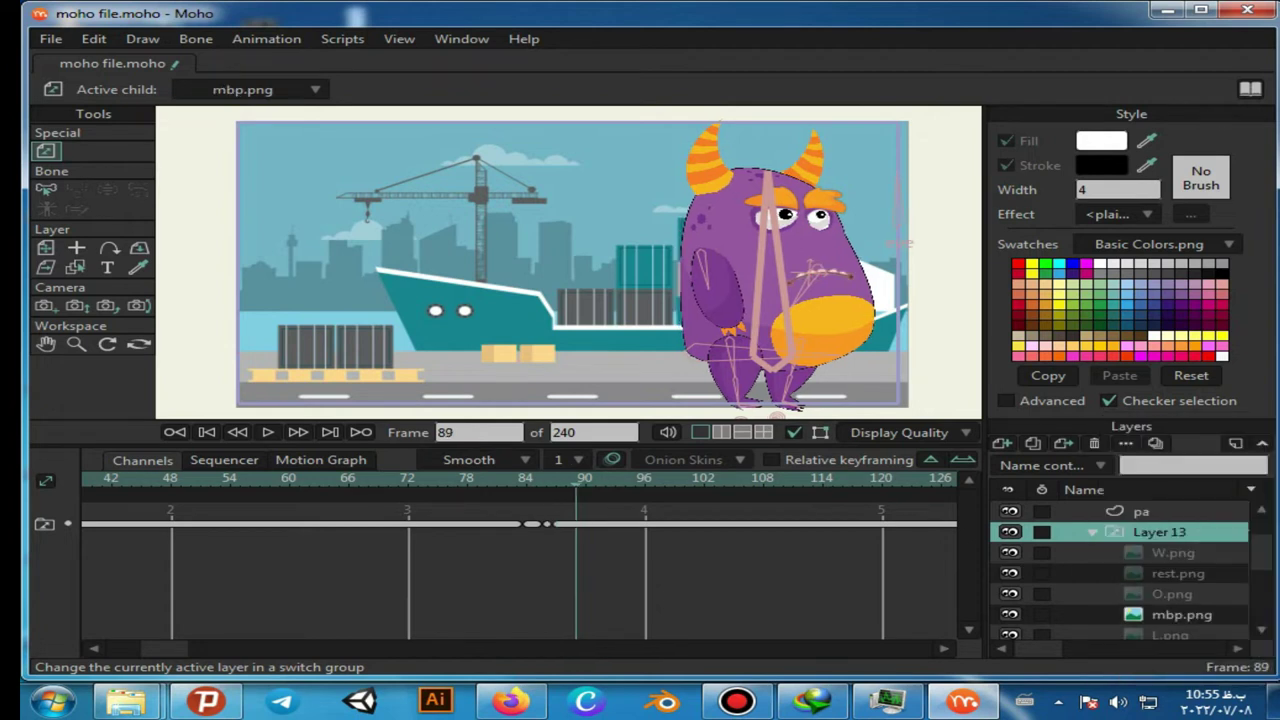
{"action": "key", "text": "ctrl+Left"}
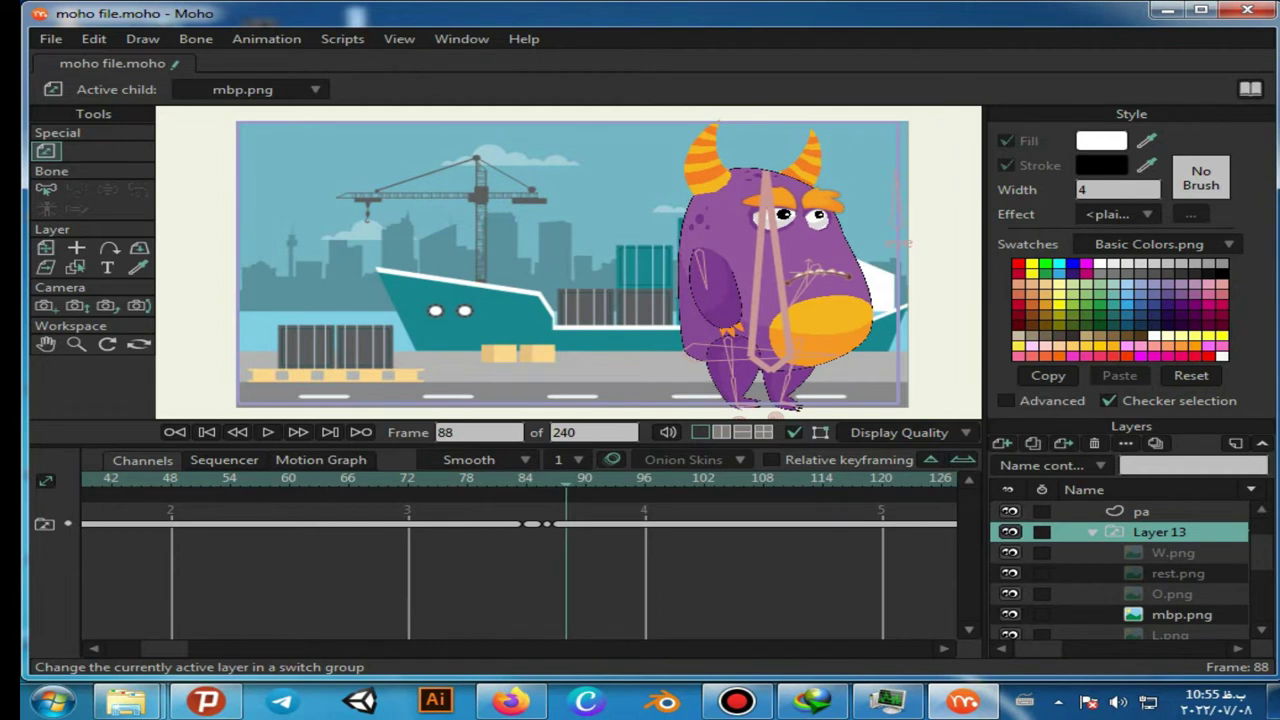
{"action": "right_click", "coordinate": [1160, 533]}
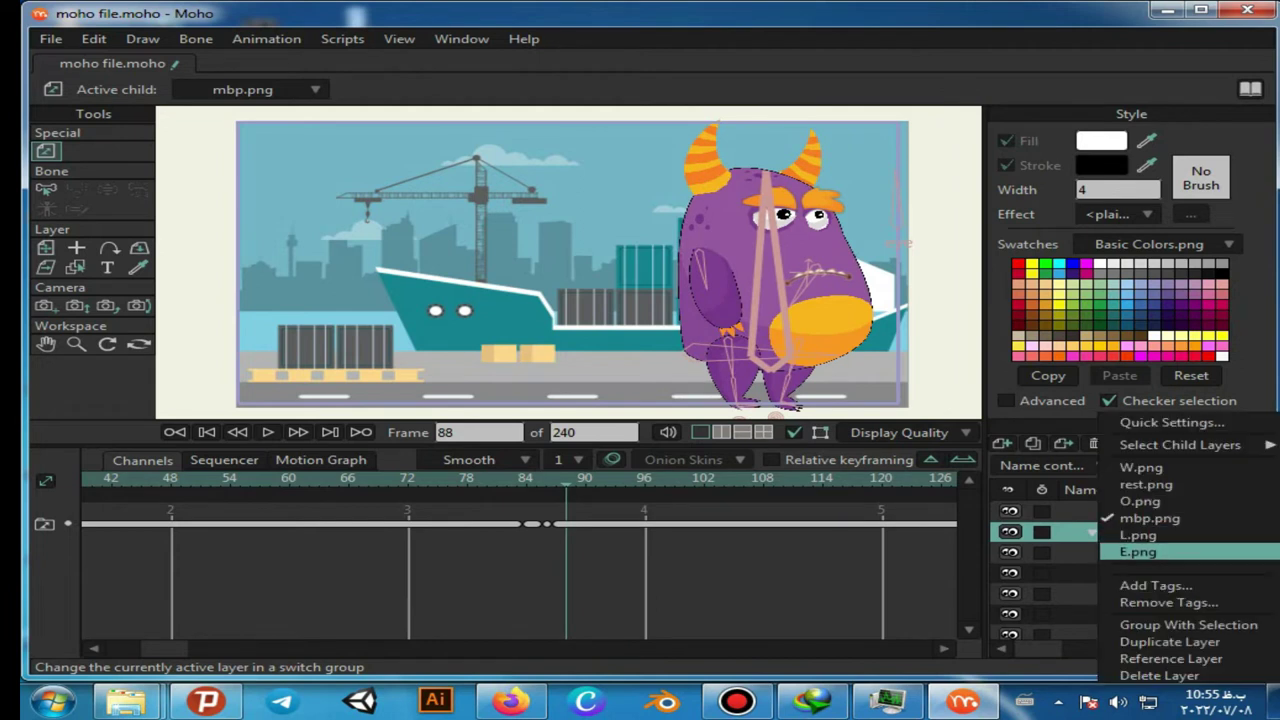
{"action": "left_click", "coordinate": [1138, 535]}
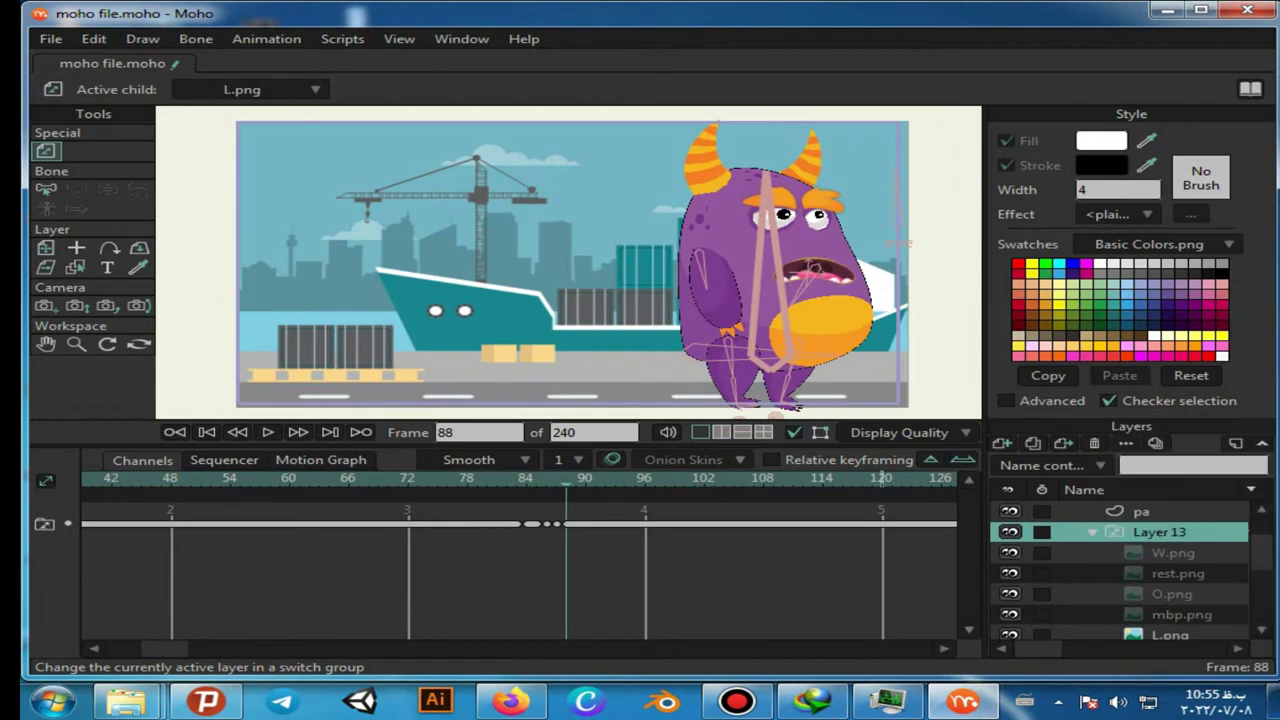
Switch the mouth in Layer 13 to E.png at frame 89
{"action": "key", "text": "Right"}
{"action": "key", "text": "Right"}
{"action": "key", "text": "ctrl+Left"}
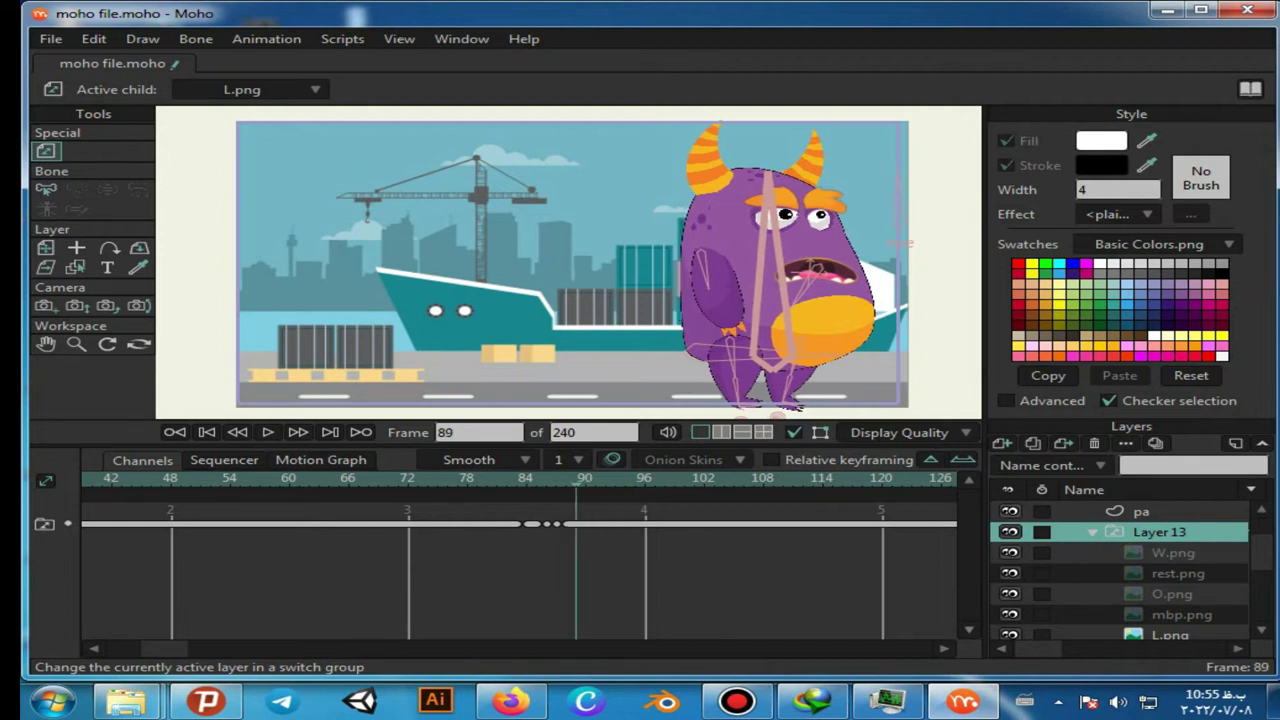
{"action": "right_click", "coordinate": [1159, 533]}
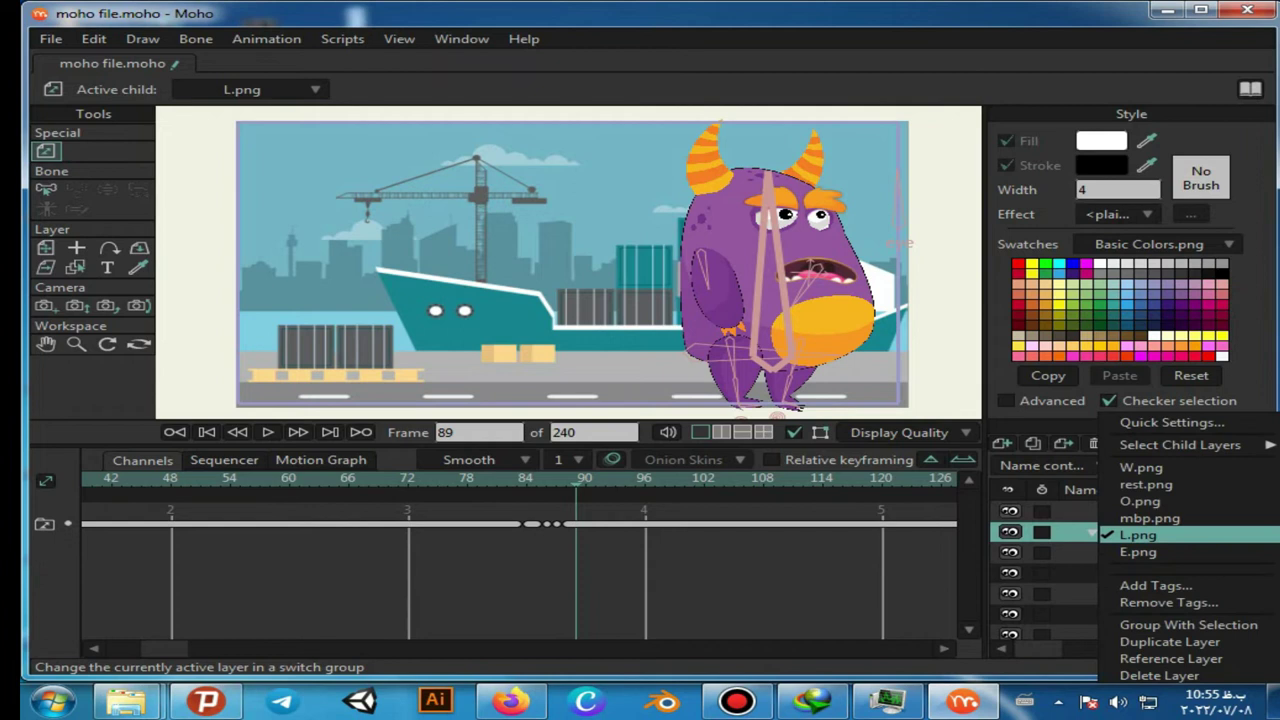
{"action": "left_click", "coordinate": [1138, 552]}
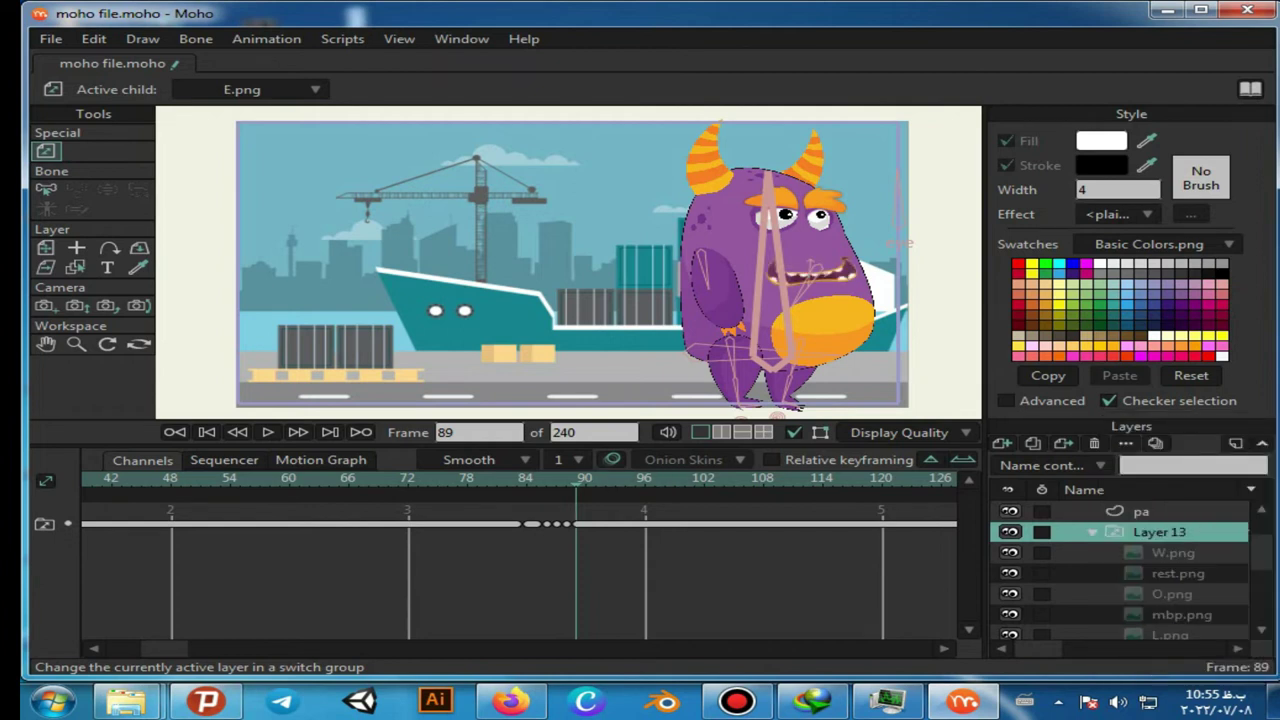
Switch the mouth in Layer 13 to W.png at frame 90
{"action": "key", "text": "Right"}
{"action": "key", "text": "Right"}
{"action": "key", "text": "Left"}
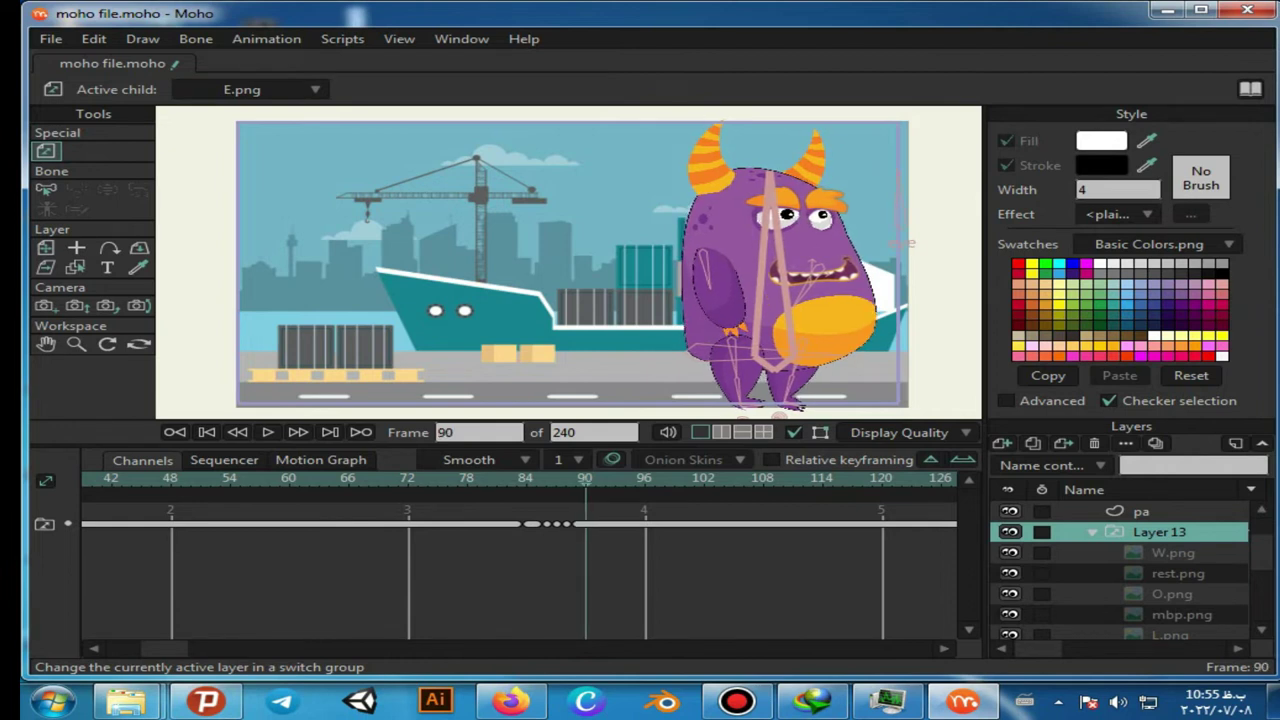
{"action": "right_click", "coordinate": [1100, 532]}
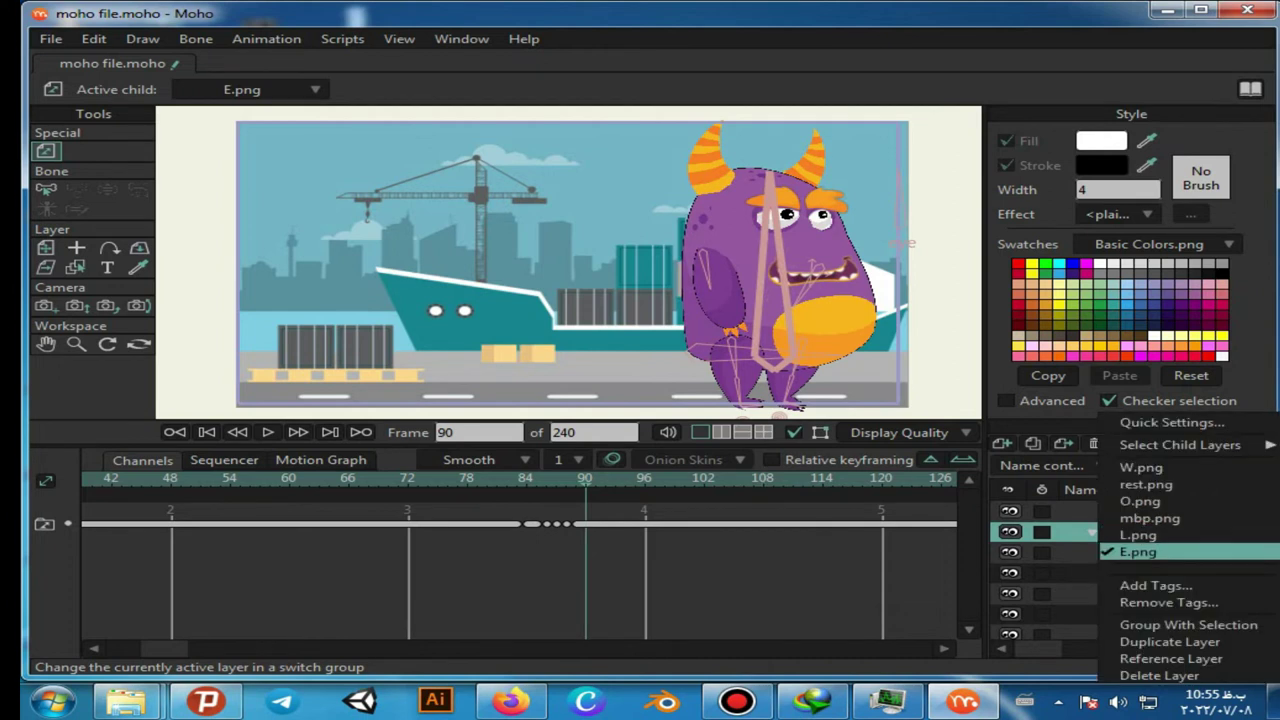
{"action": "left_click", "coordinate": [1141, 467]}
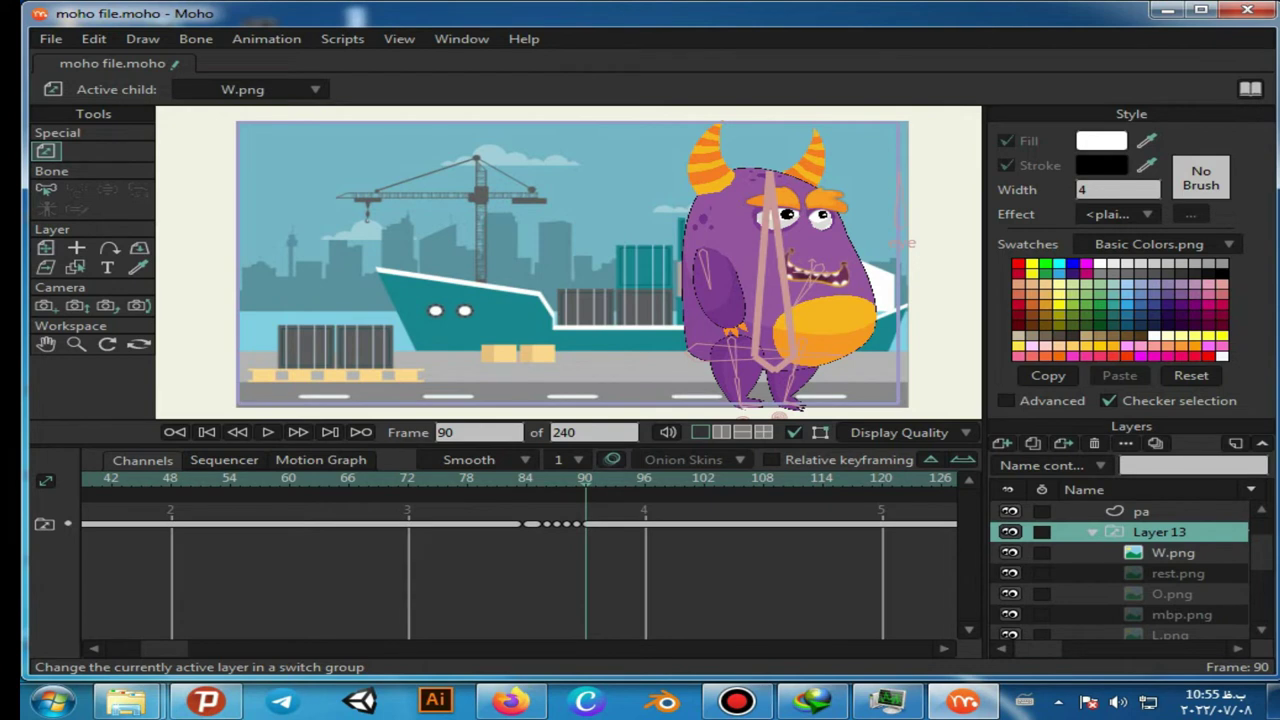
Switch the mouth in Layer 13 to rest.png at frame 91
{"action": "key", "text": "Right"}
{"action": "key", "text": "Right"}
{"action": "key", "text": "Left"}
{"action": "key", "text": "Left"}
{"action": "key", "text": "Right"}
{"action": "key", "text": "Right"}
{"action": "key", "text": "Left"}
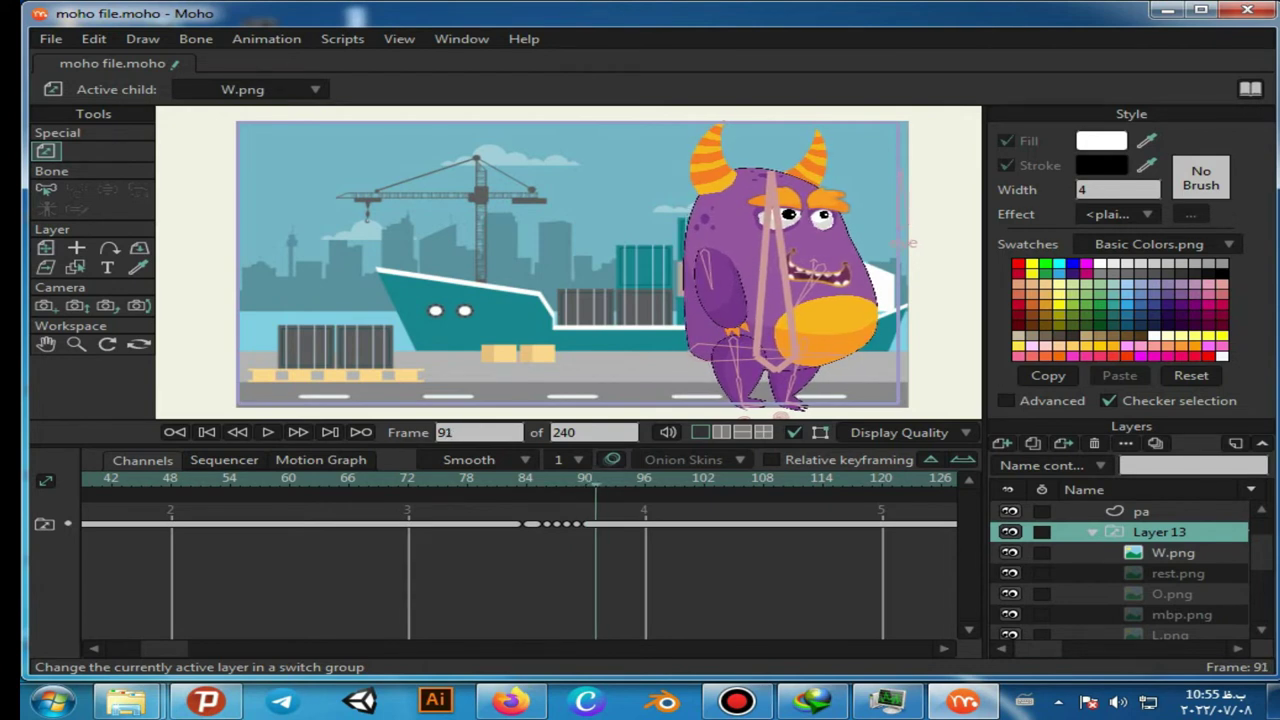
{"action": "right_click", "coordinate": [1098, 533]}
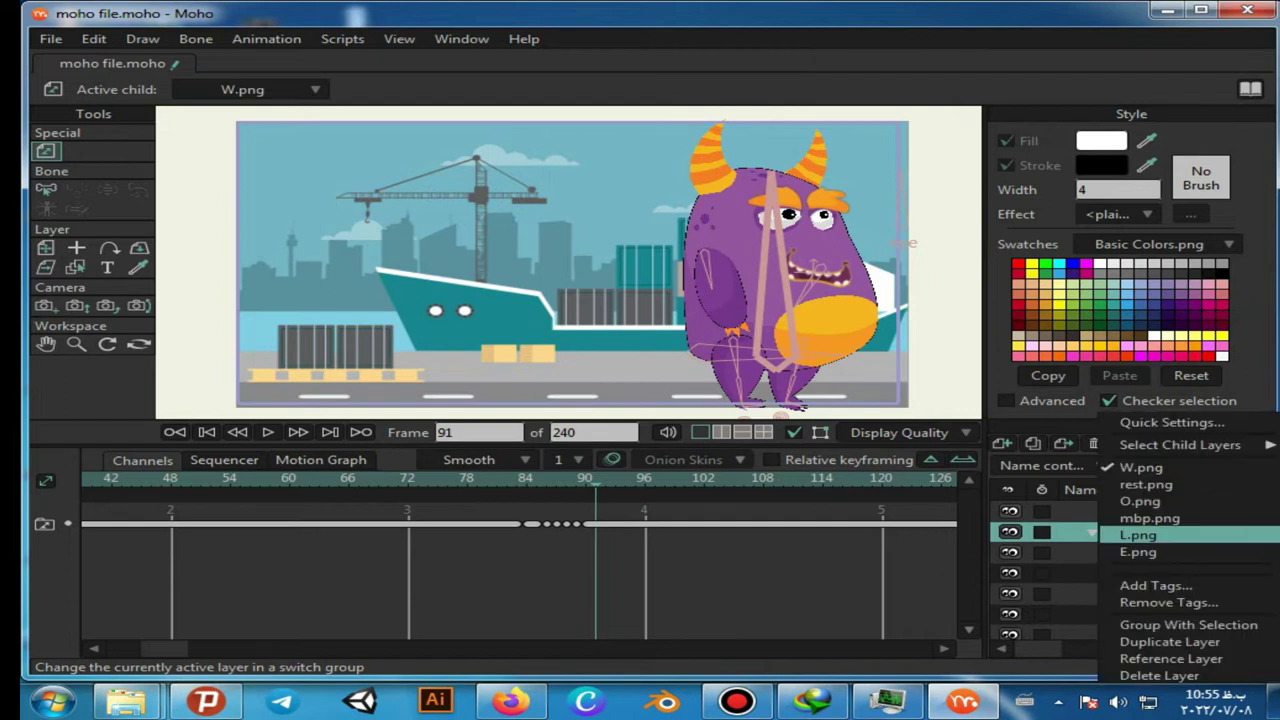
{"action": "left_click", "coordinate": [1146, 484]}
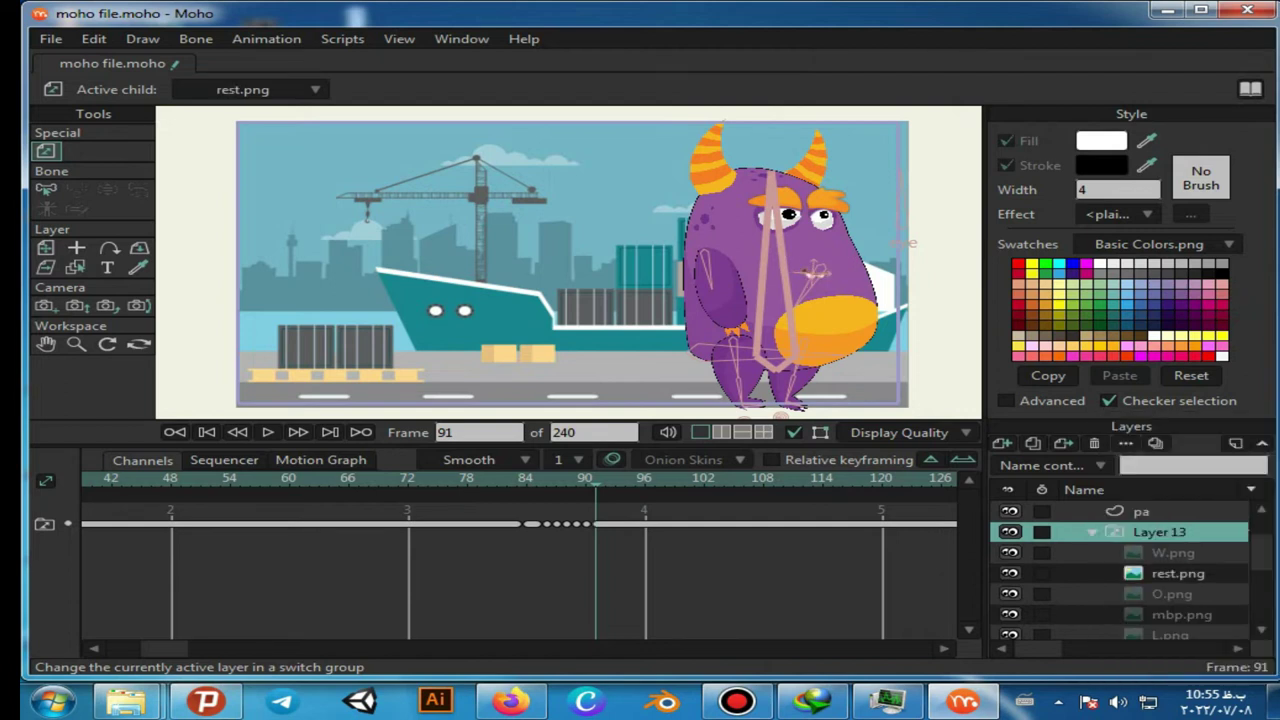
Switch the mouth in Layer 13 to O.png at frame 92 and to mbp.png at frame 93
{"action": "key", "text": "Right"}
{"action": "key", "text": "Right"}
{"action": "key", "text": "Left"}
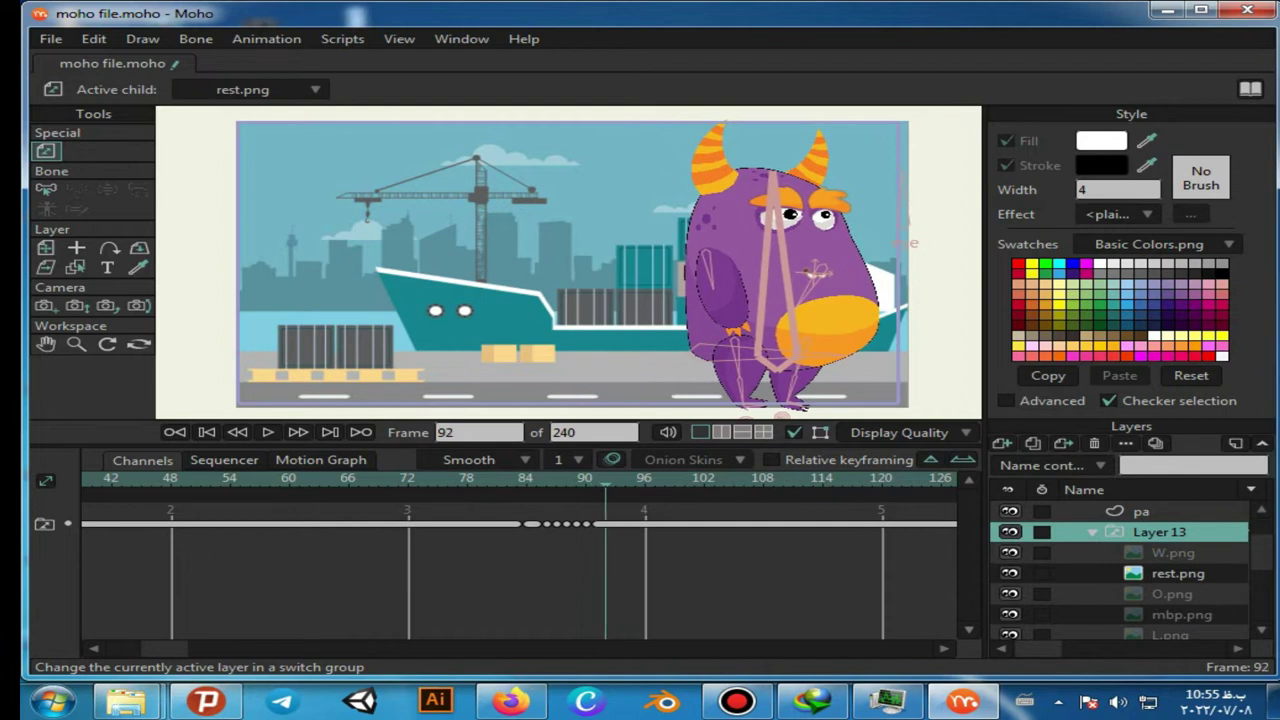
{"action": "right_click", "coordinate": [1100, 531]}
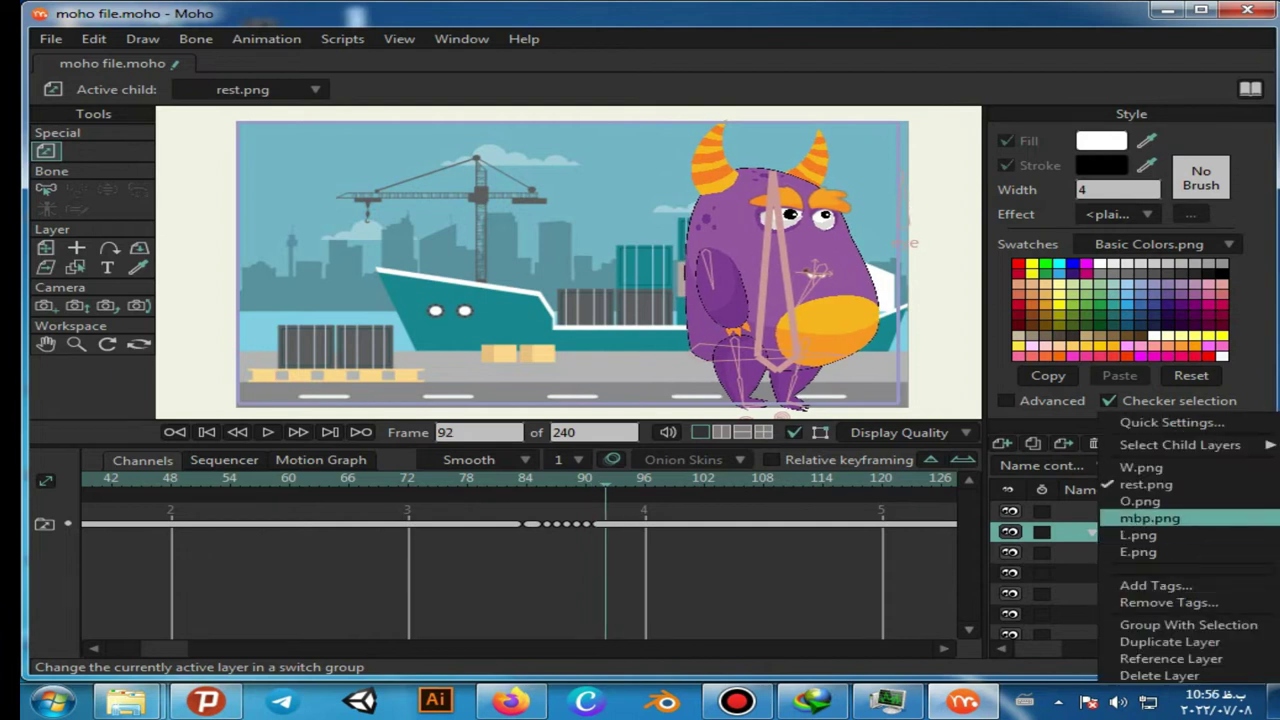
{"action": "left_click", "coordinate": [1140, 501]}
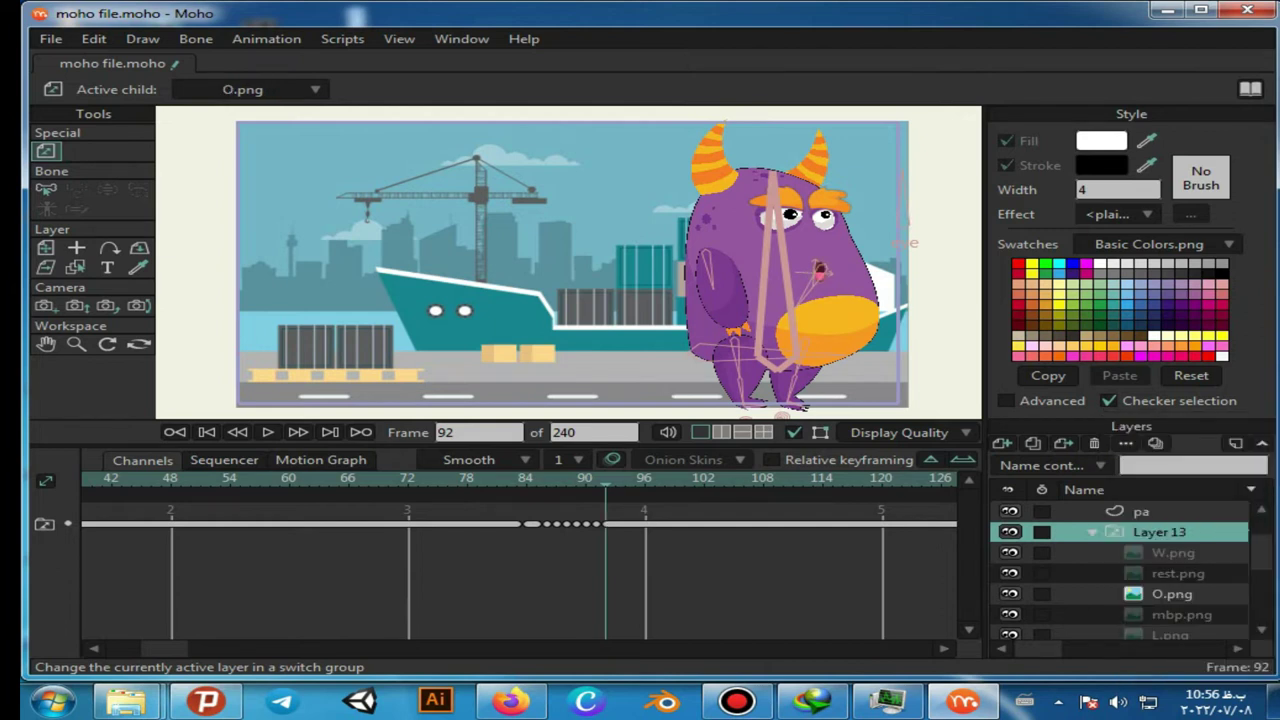
{"action": "key", "text": "Right"}
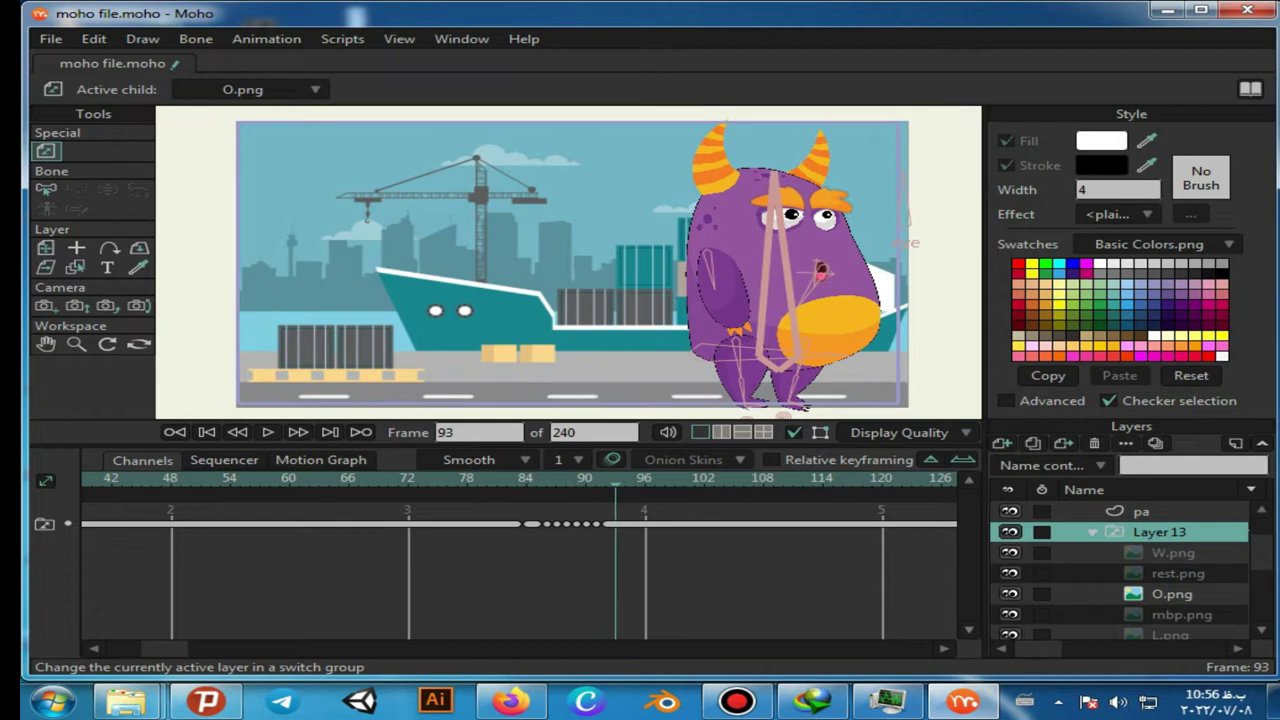
{"action": "right_click", "coordinate": [1100, 532]}
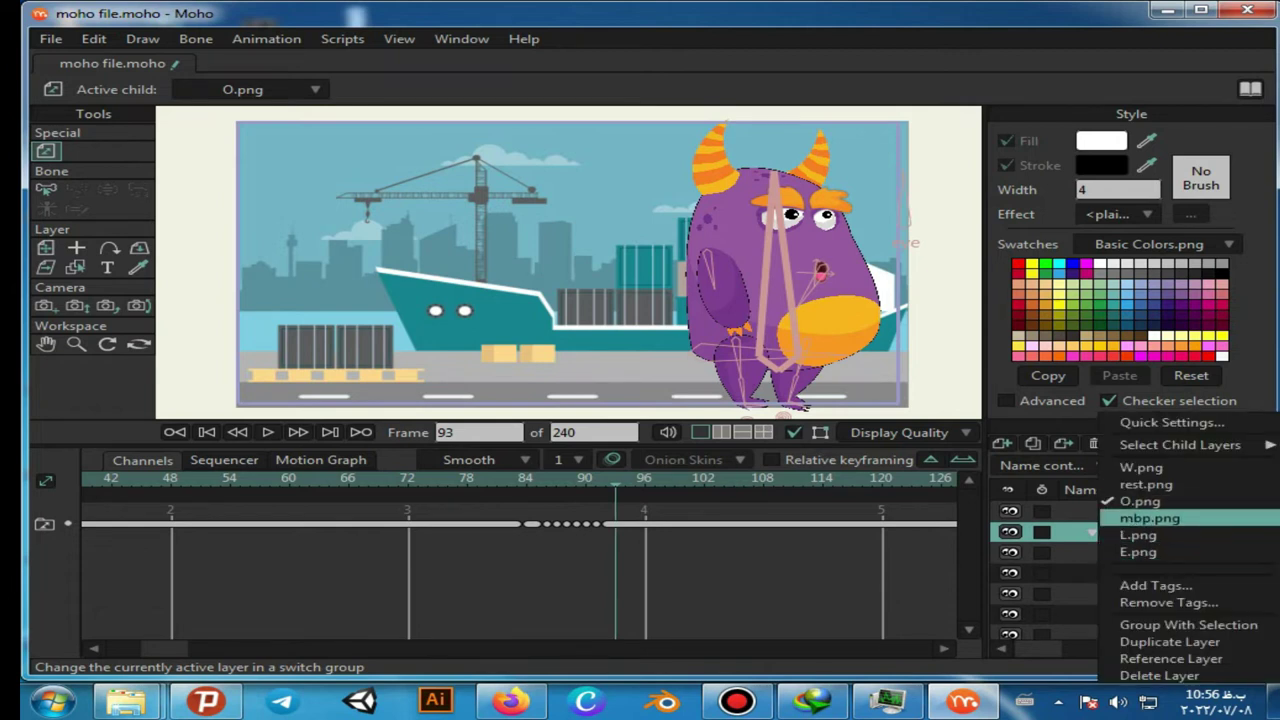
{"action": "left_click", "coordinate": [1150, 518]}
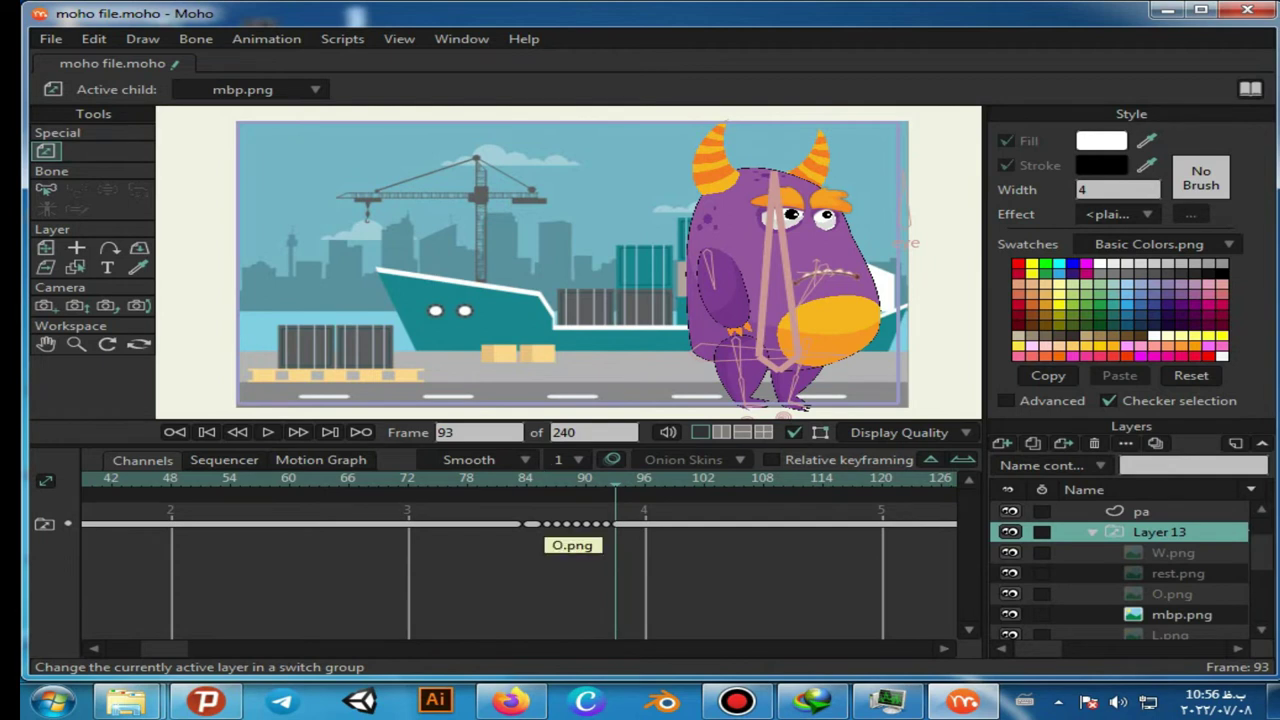
Switch the mouth in Layer 13 to E.png at frame 94
{"action": "key", "text": "ctrl+Right"}
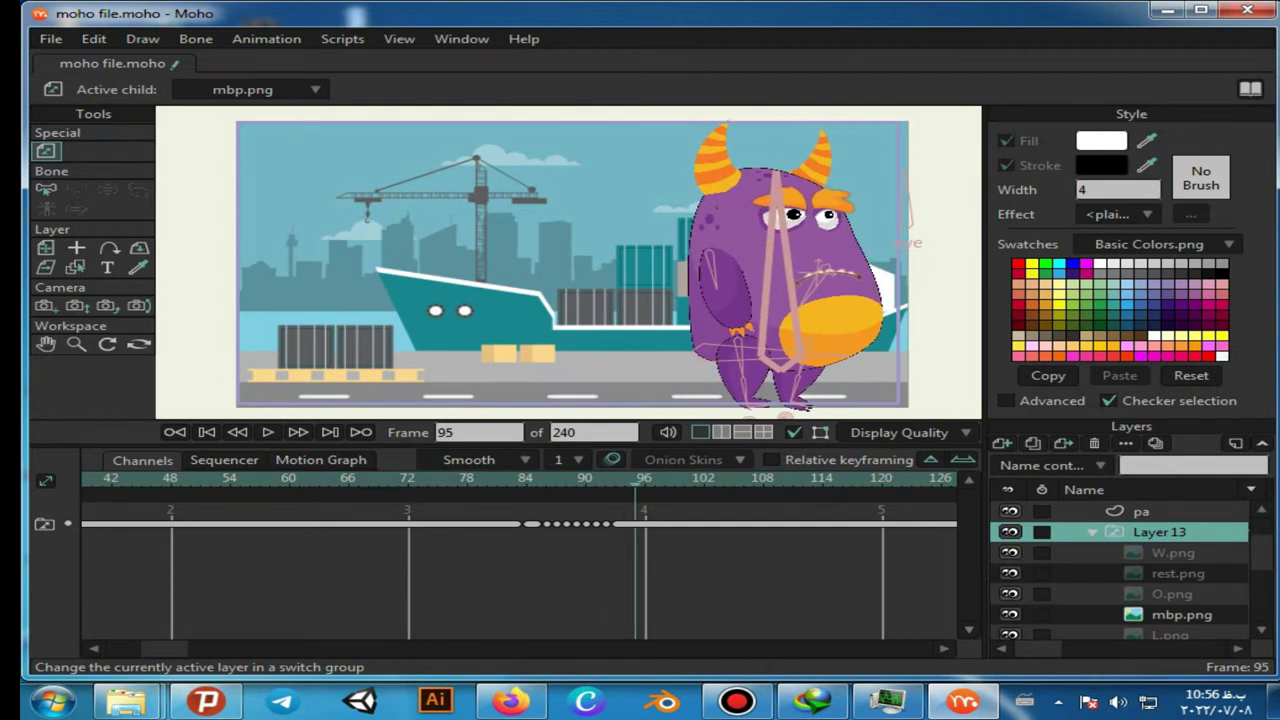
{"action": "key", "text": "ctrl+Left"}
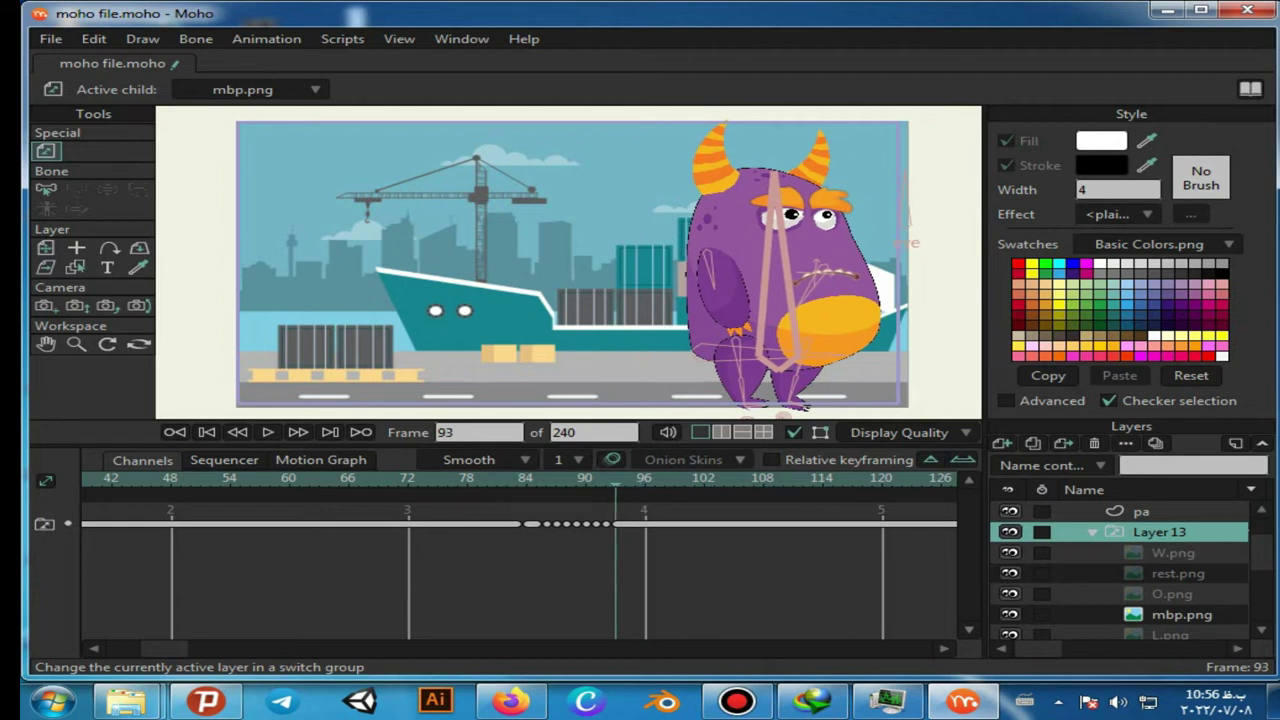
{"action": "key", "text": "ctrl+Right"}
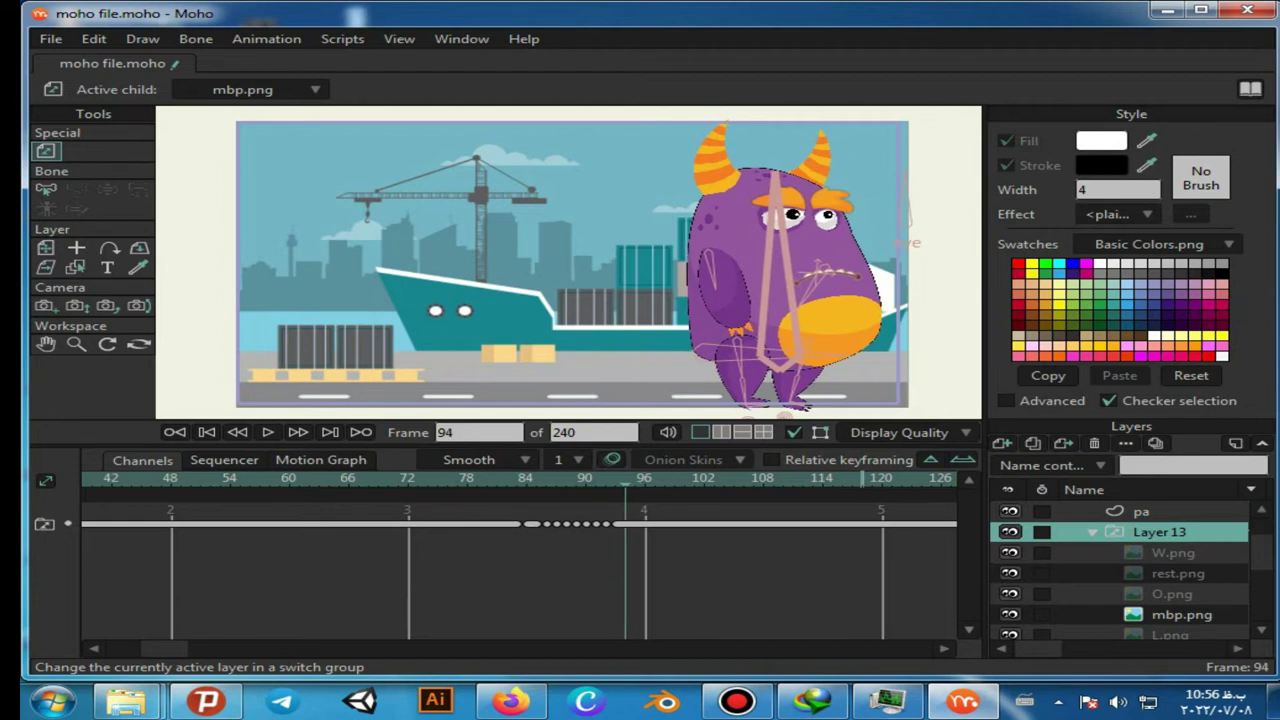
{"action": "right_click", "coordinate": [1160, 533]}
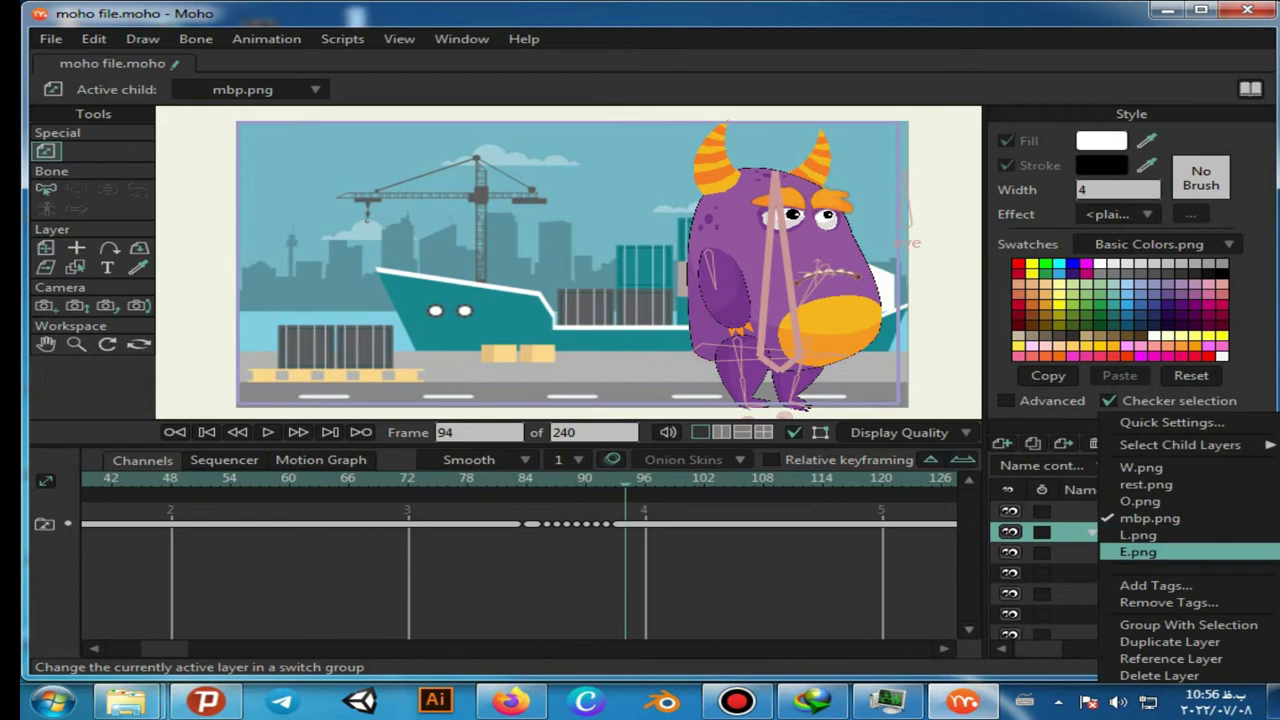
{"action": "left_click", "coordinate": [1138, 552]}
Switch the mouth in Layer 13 to W.png at frame 95 and to rest.png at frame 96
{"action": "key", "text": "ctrl+Right"}
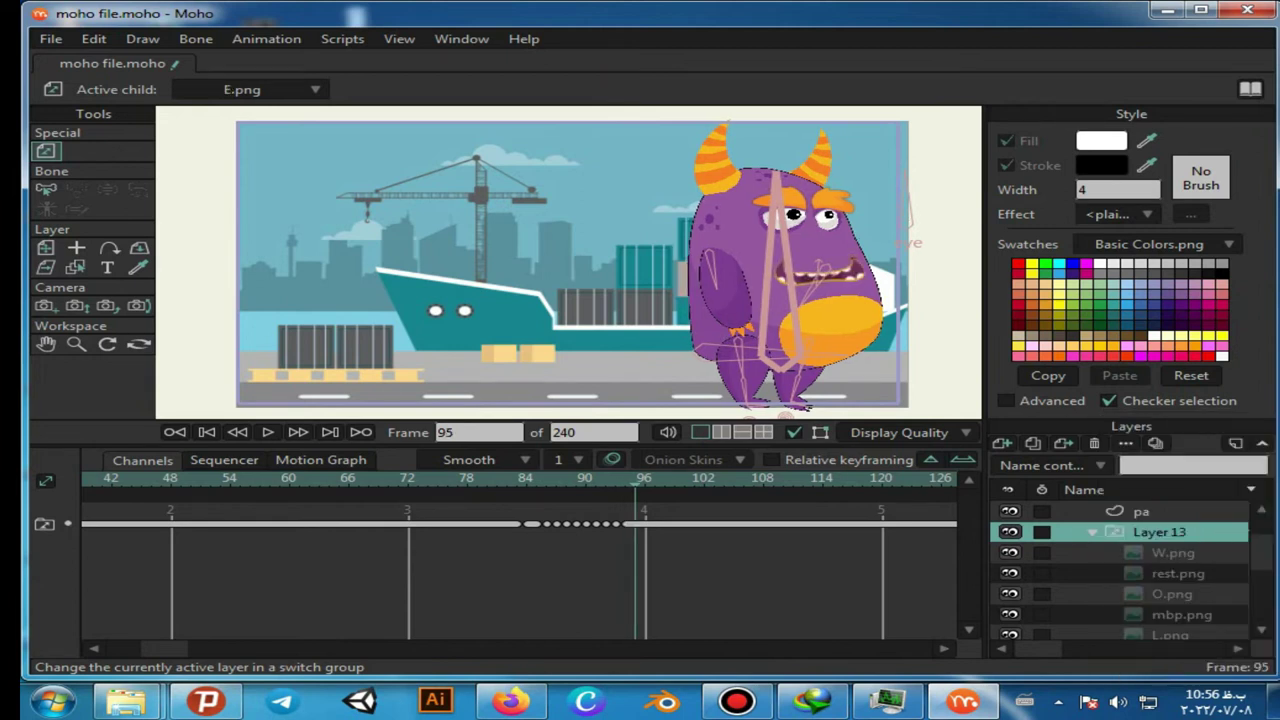
{"action": "right_click", "coordinate": [1110, 550]}
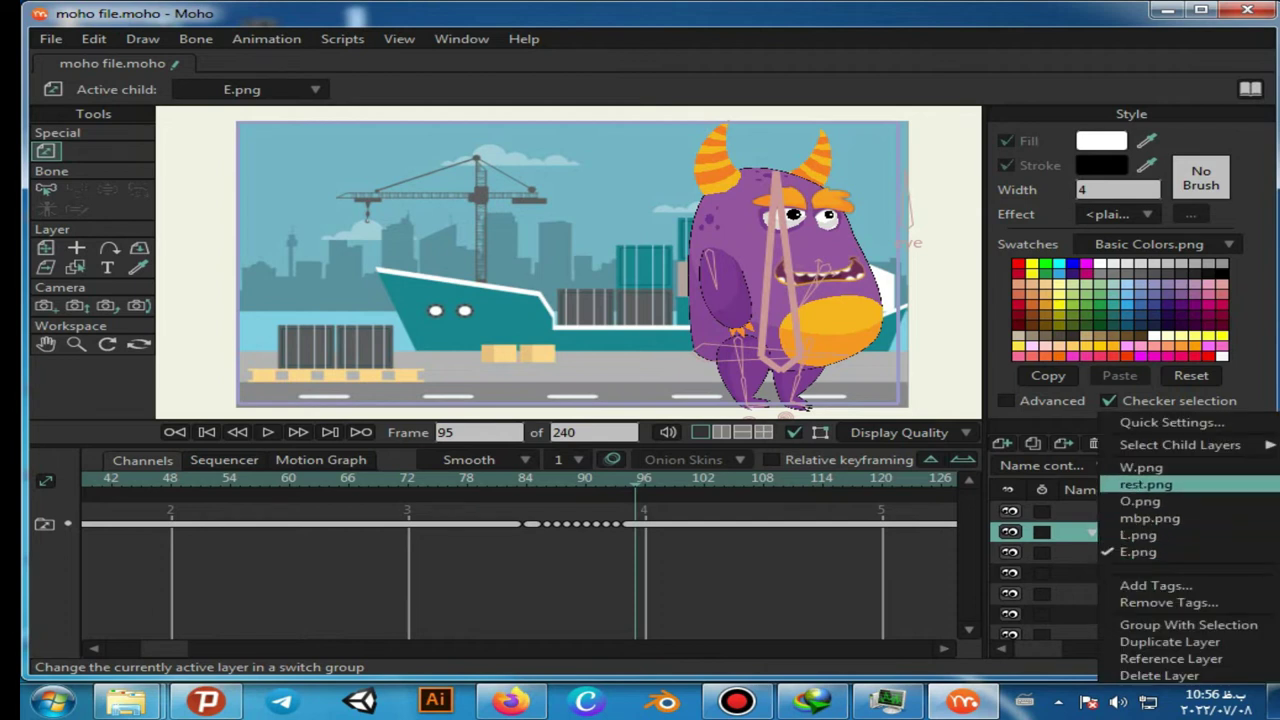
{"action": "left_click", "coordinate": [1140, 467]}
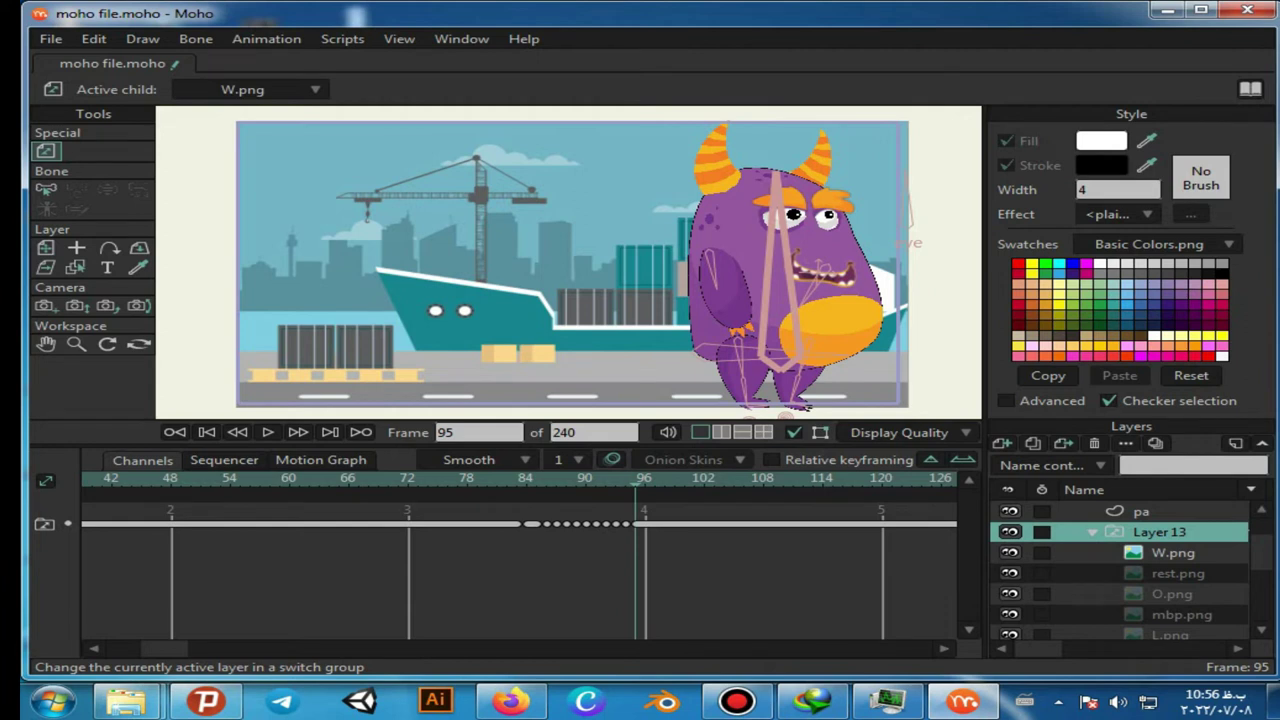
{"action": "key", "text": "Right"}
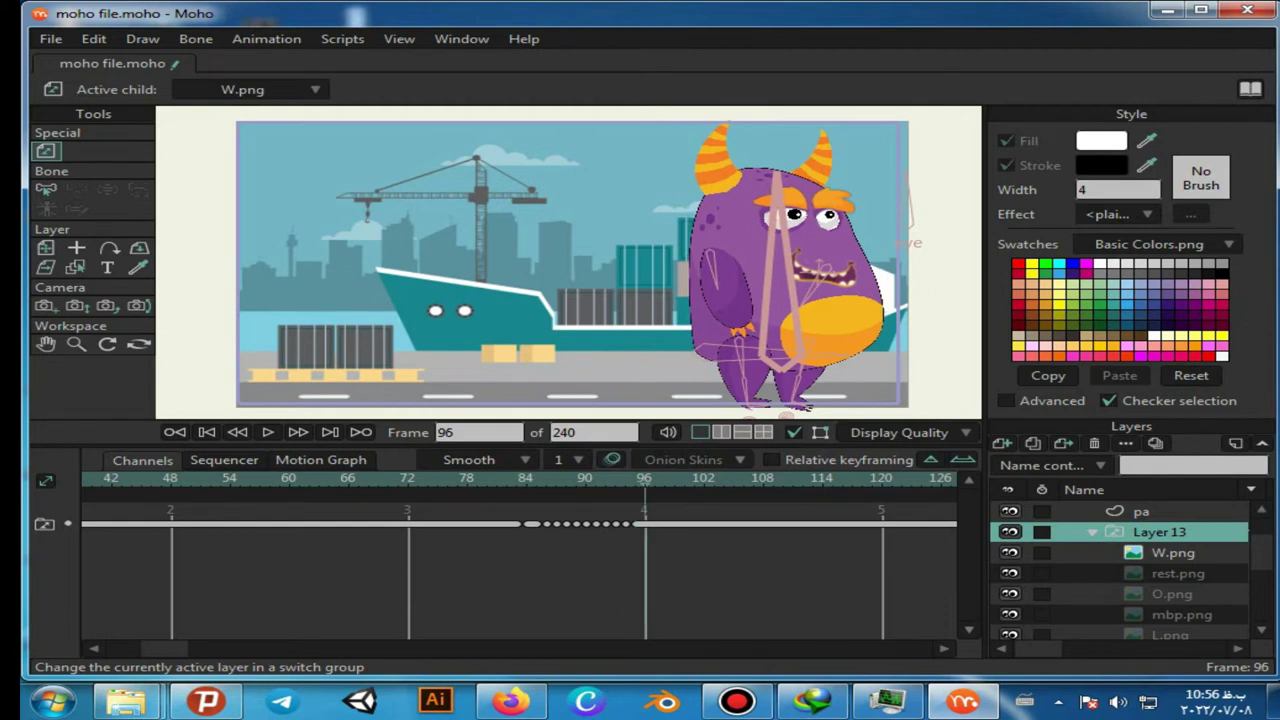
{"action": "right_click", "coordinate": [1160, 533]}
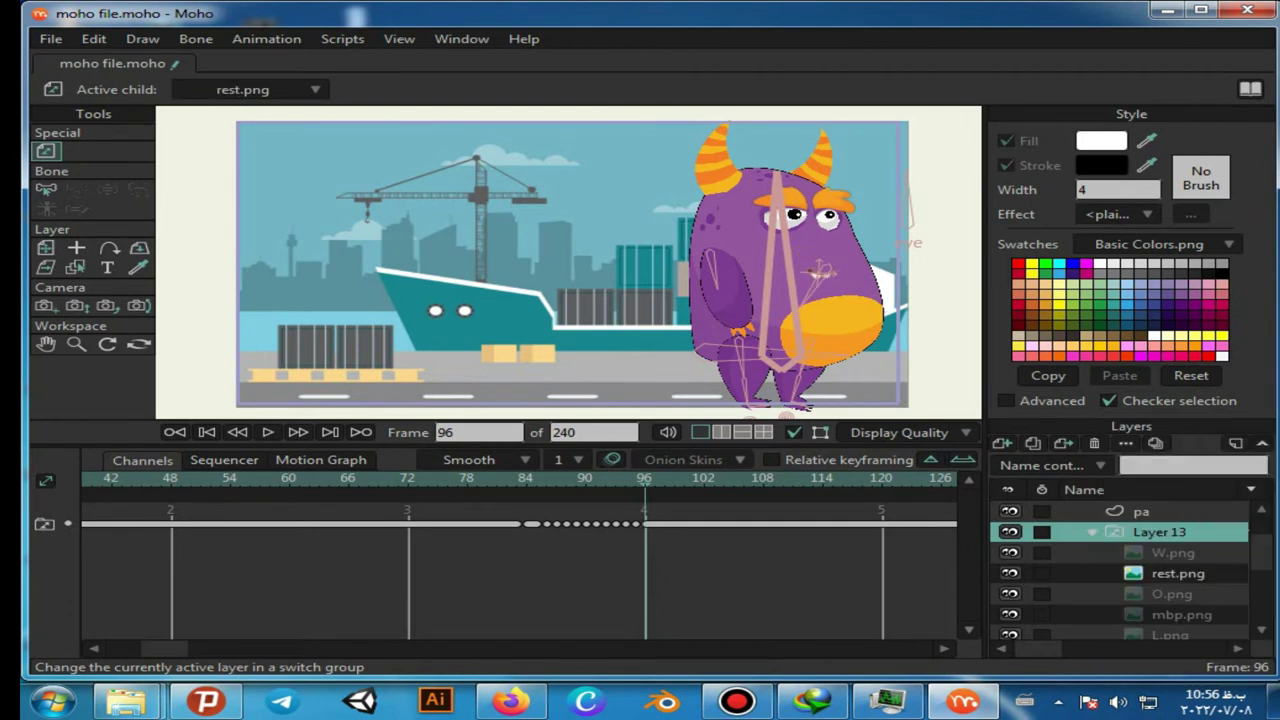
Switch the mouth in Layer 13 to O.png at frame 97 and to L.png at frame 98
{"action": "key", "text": "Right"}
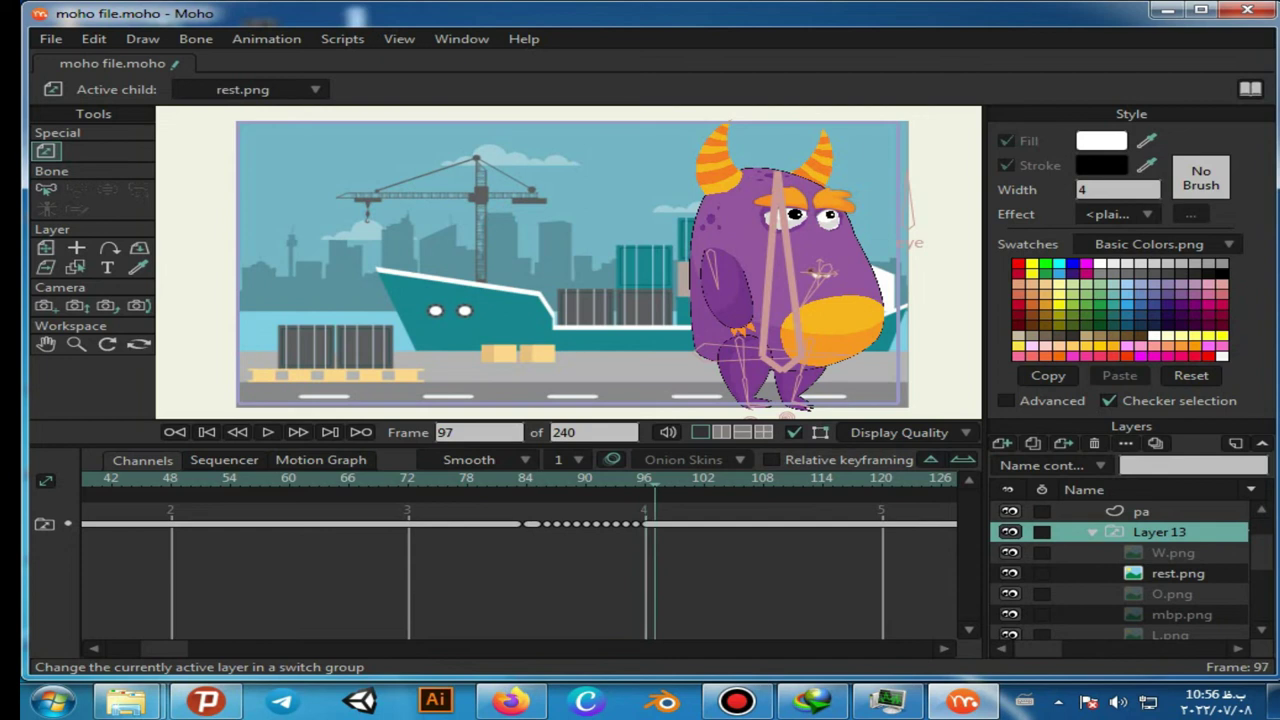
{"action": "right_click", "coordinate": [1100, 532]}
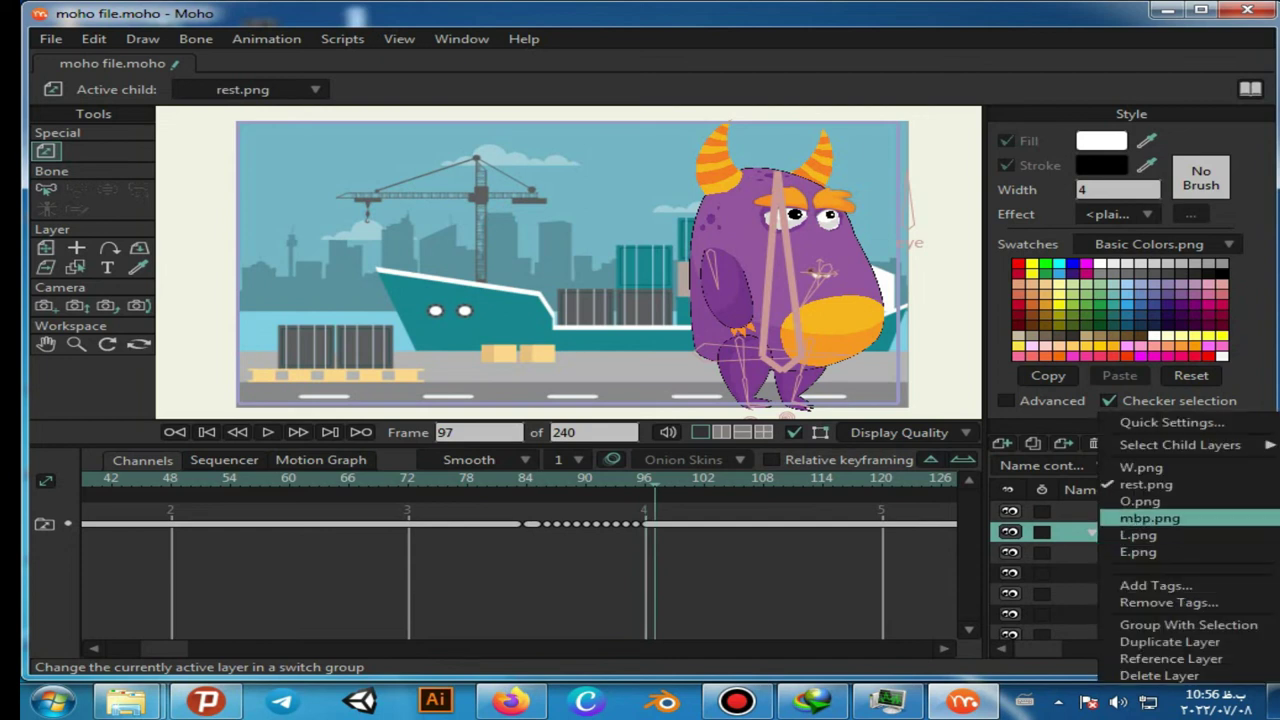
{"action": "left_click", "coordinate": [1138, 501]}
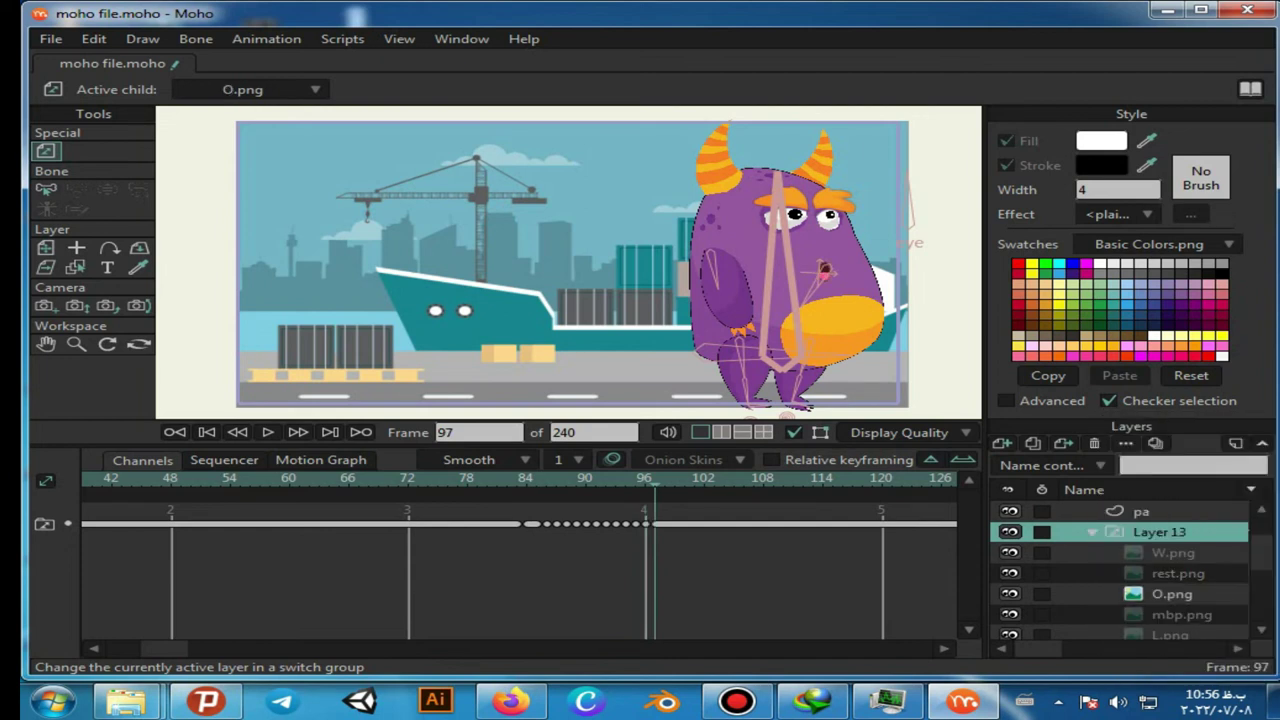
{"action": "key", "text": "Right"}
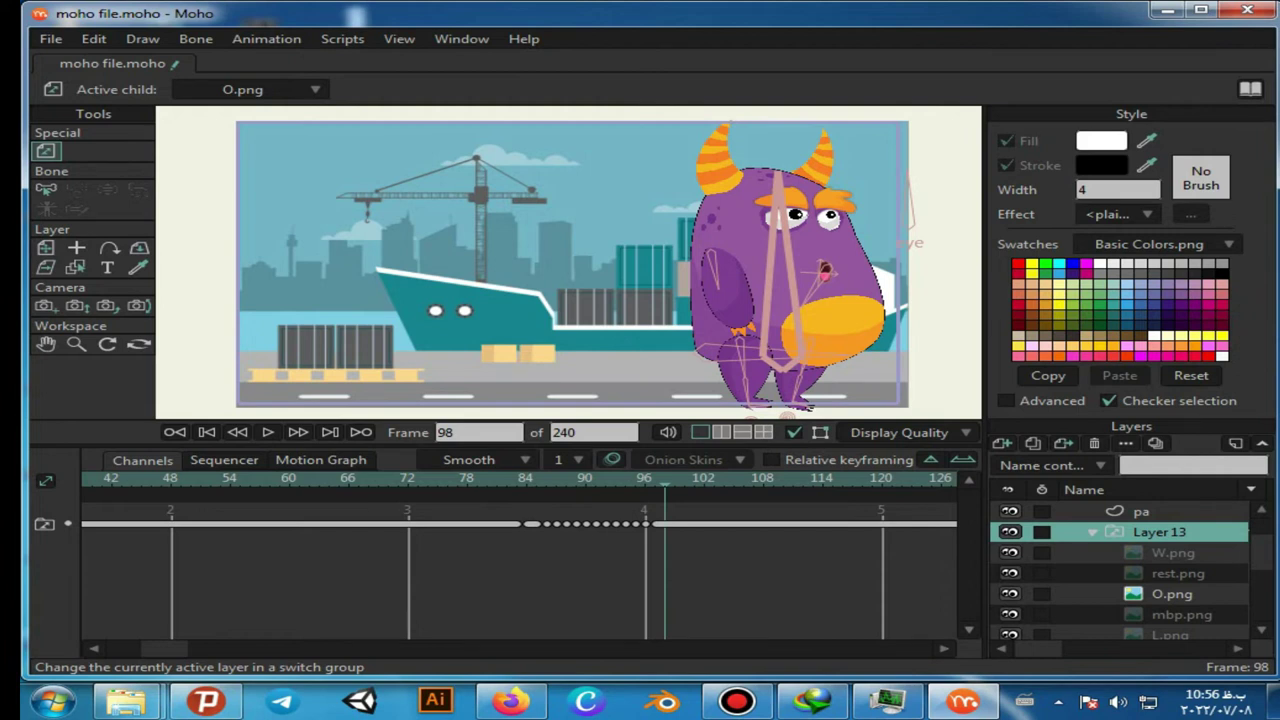
{"action": "right_click", "coordinate": [1100, 534]}
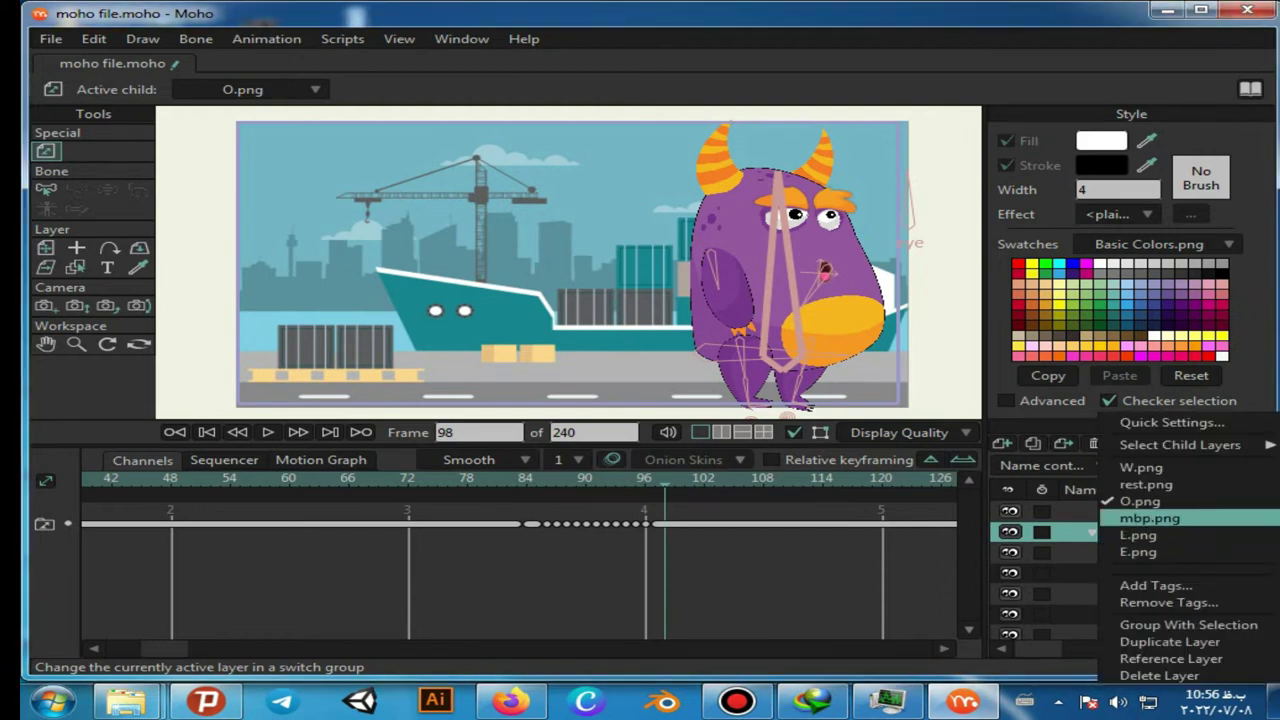
{"action": "left_click", "coordinate": [1137, 535]}
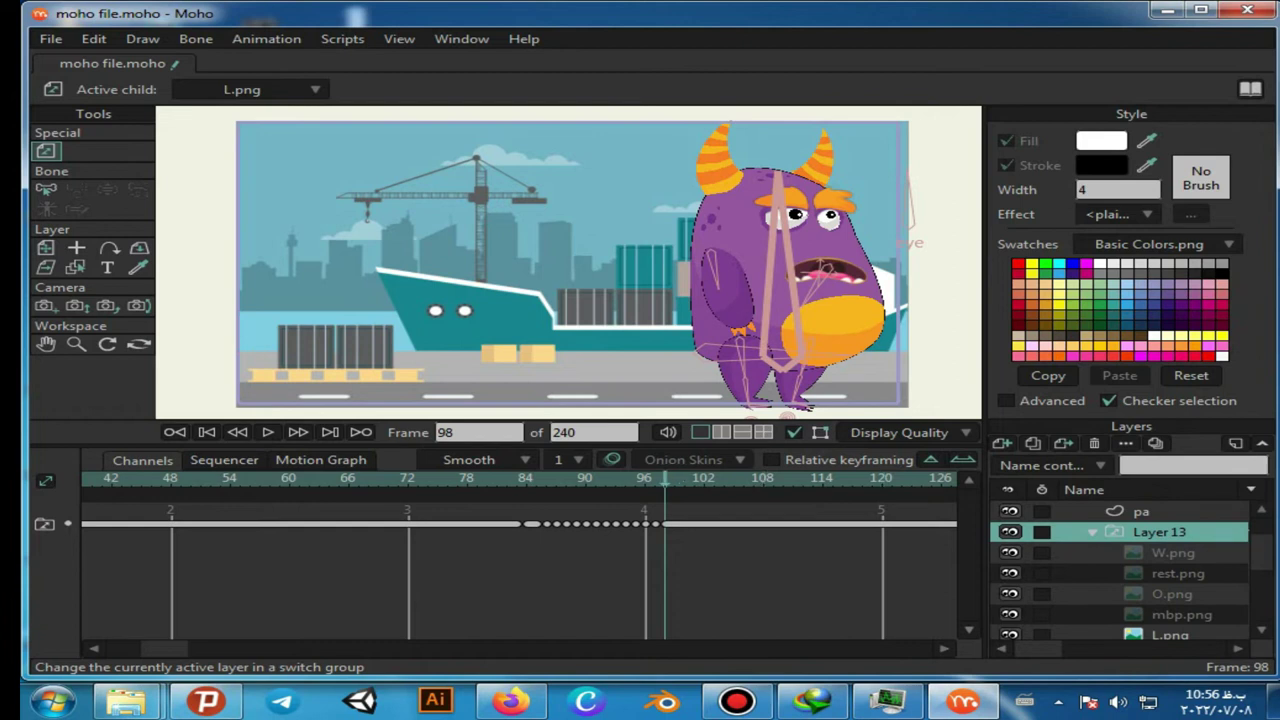
Switch the mouth in Layer 13 to E.png at frame 99 and to W.png at frame 100
{"action": "left_click_drag", "start_coordinate": [665, 480], "coordinate": [675, 480]}
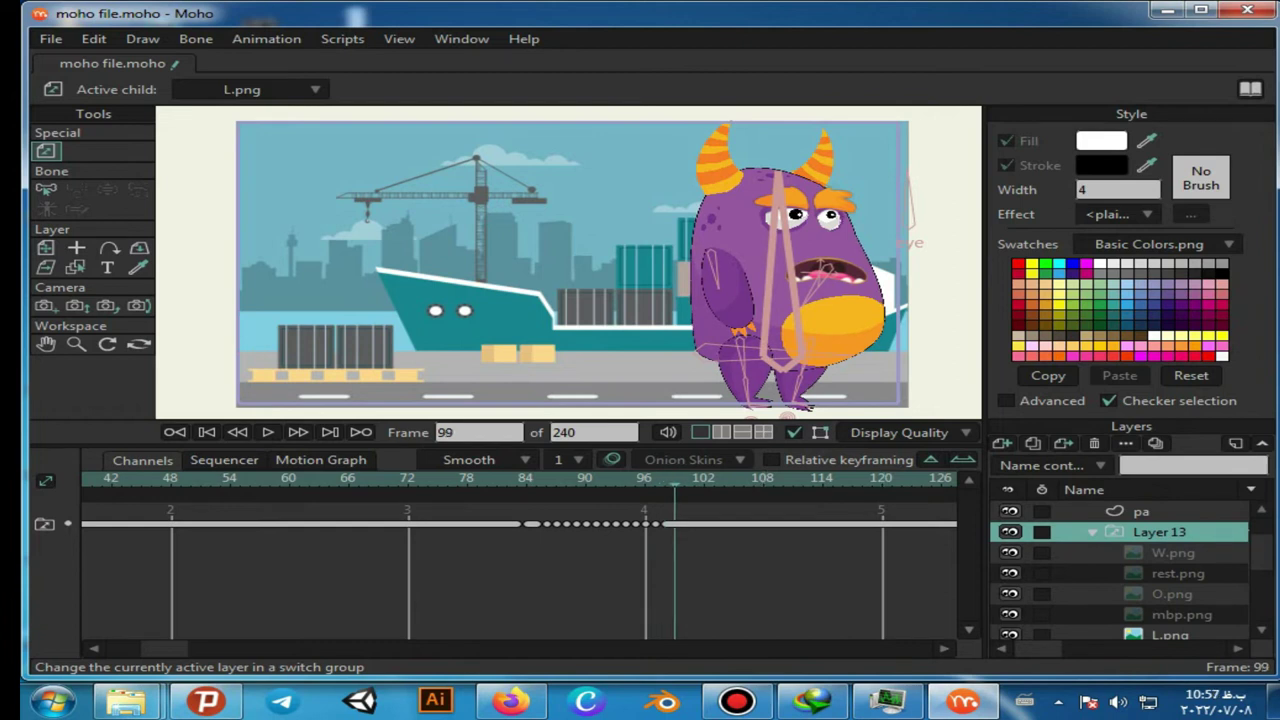
{"action": "right_click", "coordinate": [1100, 533]}
{"action": "left_click", "coordinate": [1138, 551]}
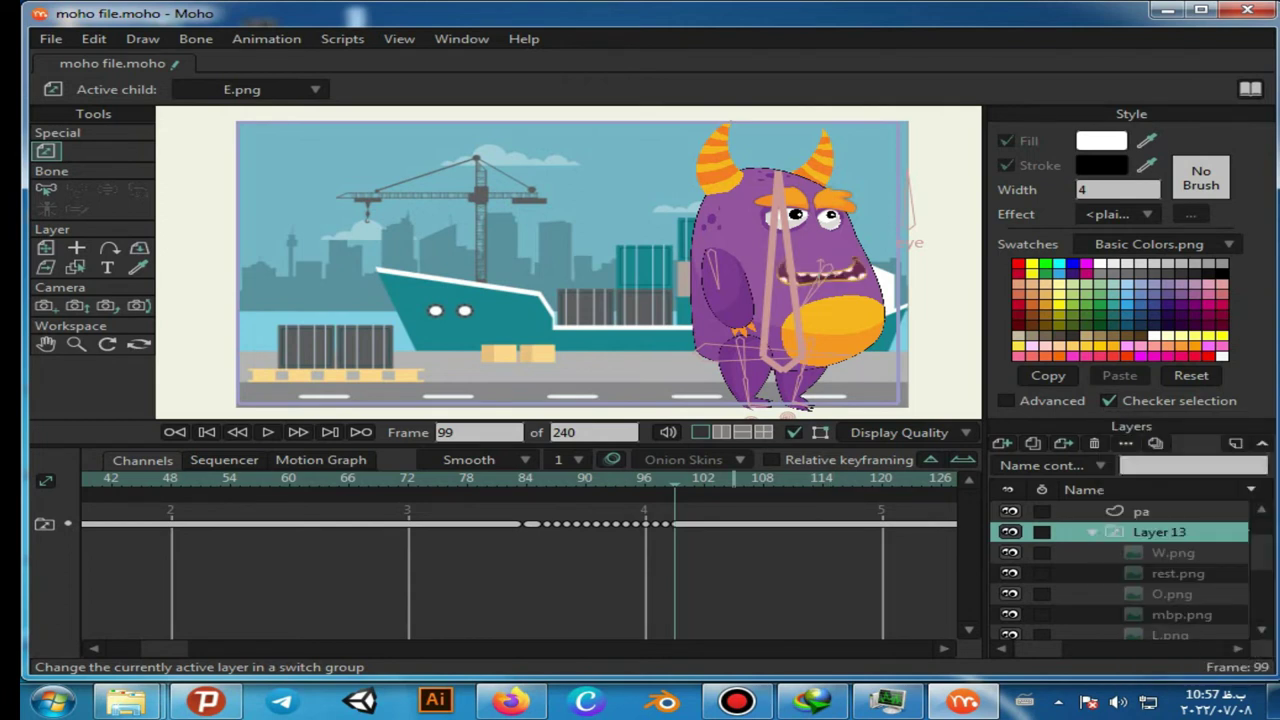
{"action": "left_click", "coordinate": [685, 480]}
{"action": "right_click", "coordinate": [1160, 533]}
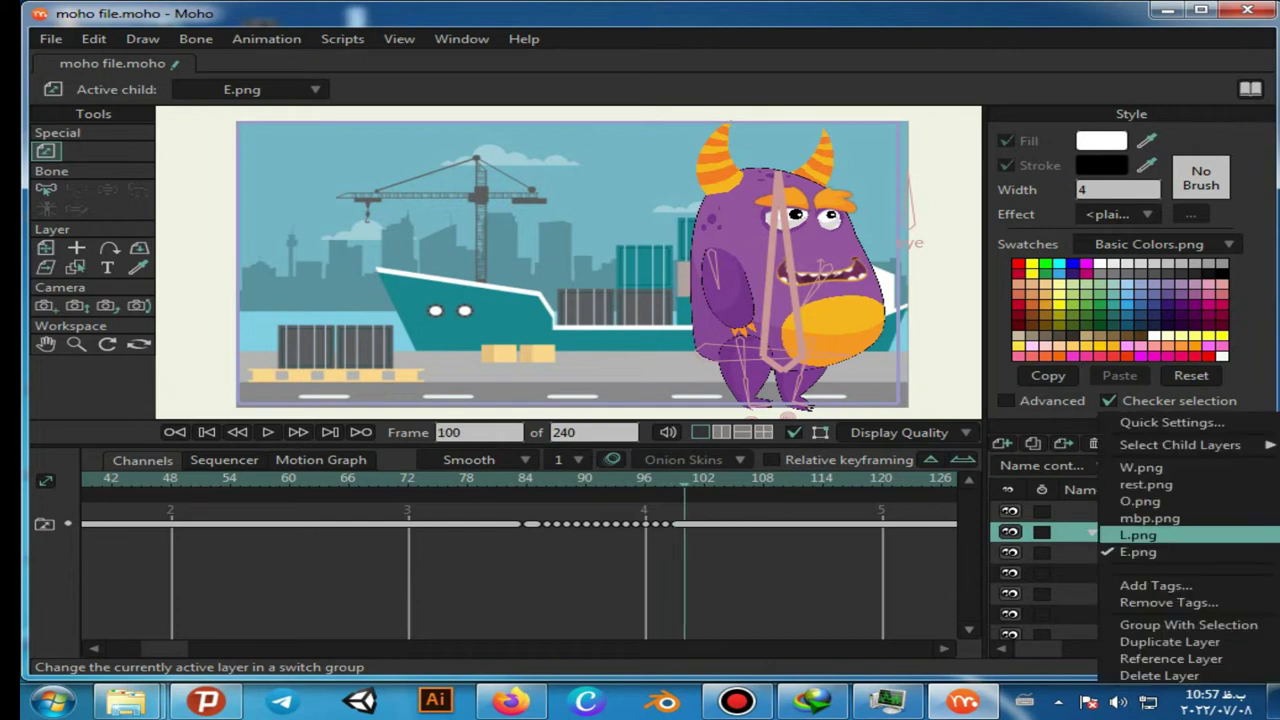
{"action": "mouse_move", "coordinate": [1180, 445]}
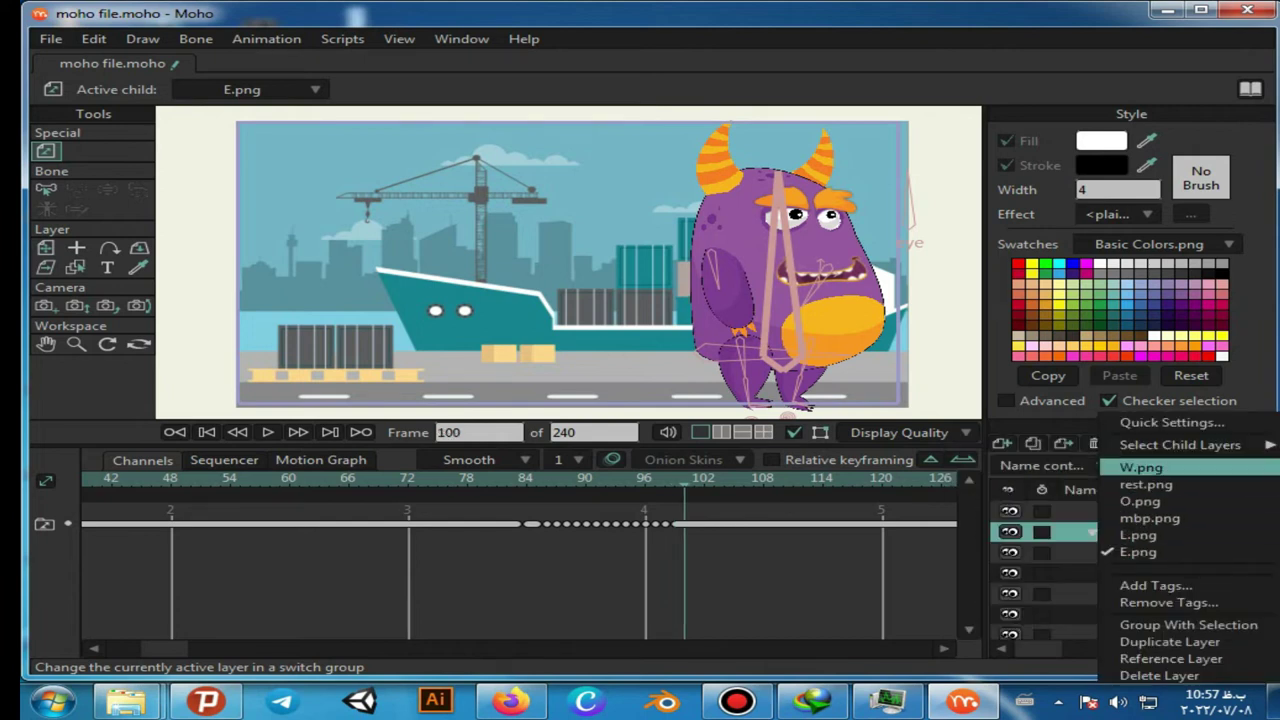
{"action": "left_click", "coordinate": [1141, 467]}
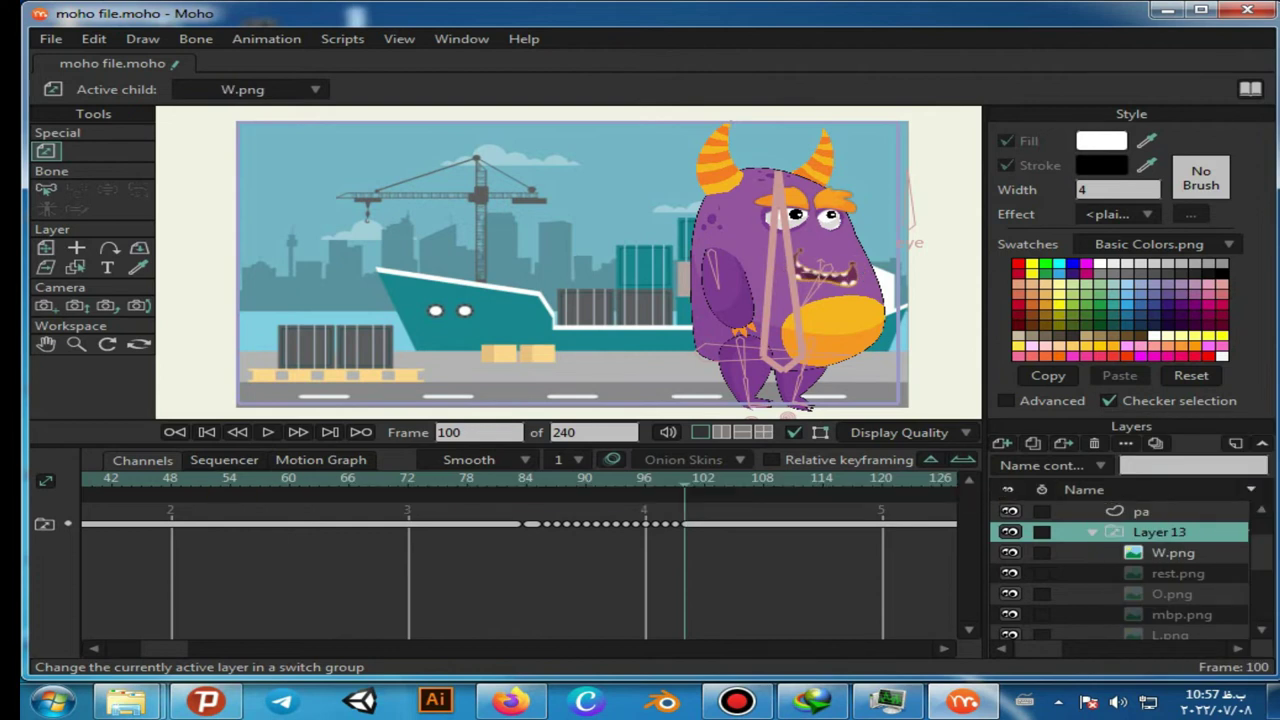
At frame 87, pose Layer 6's bones with the near arm swung forward, the feet together and the body leaning forward
{"action": "left_click_drag", "start_coordinate": [685, 480], "coordinate": [556, 480]}
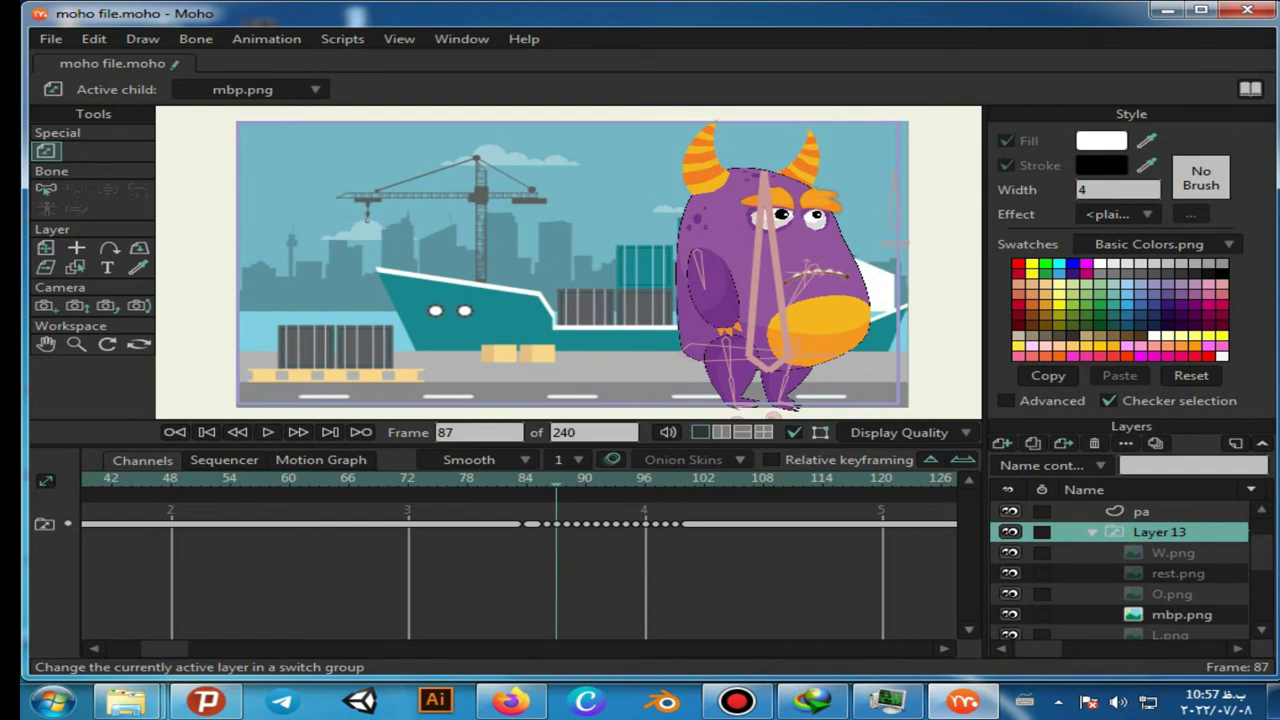
{"action": "mouse_move", "coordinate": [556, 480]}
{"action": "left_mouse_down"}
{"action": "mouse_move", "coordinate": [505, 480]}
{"action": "mouse_move", "coordinate": [556, 480]}
{"action": "left_mouse_up"}
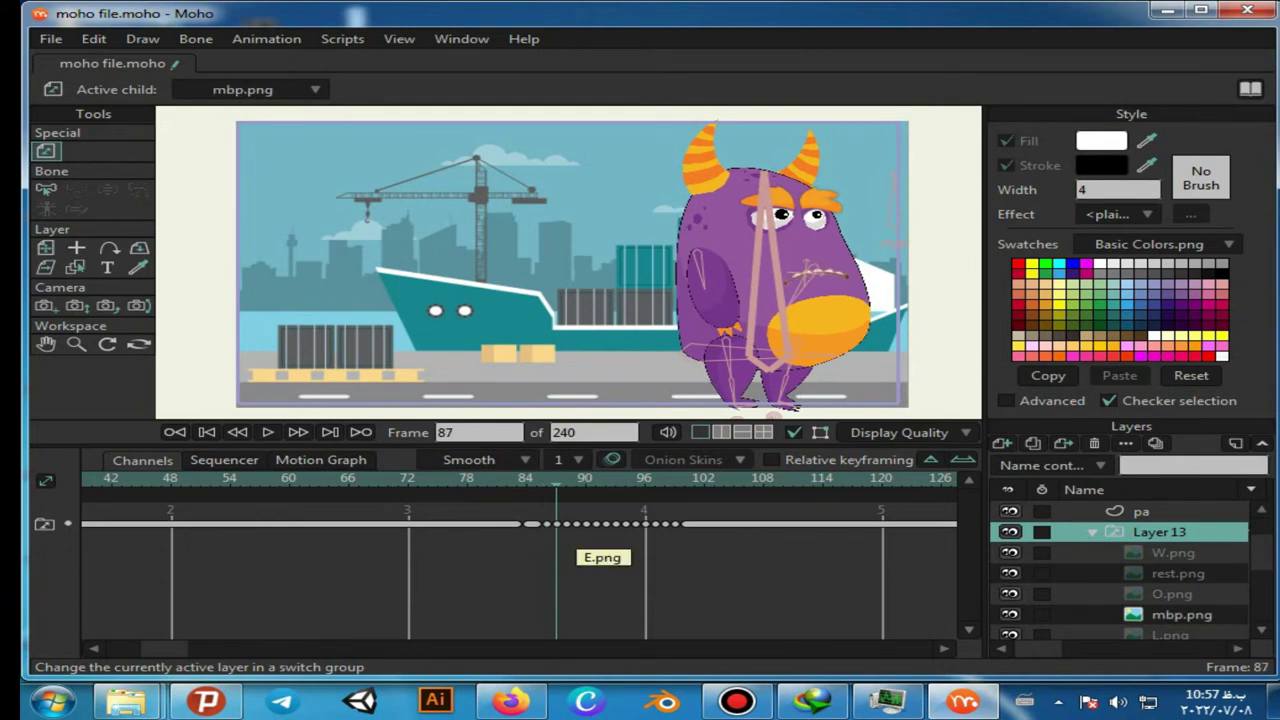
{"action": "scroll", "coordinate": [1130, 572], "scroll_direction": "up", "scroll_amount": 1}
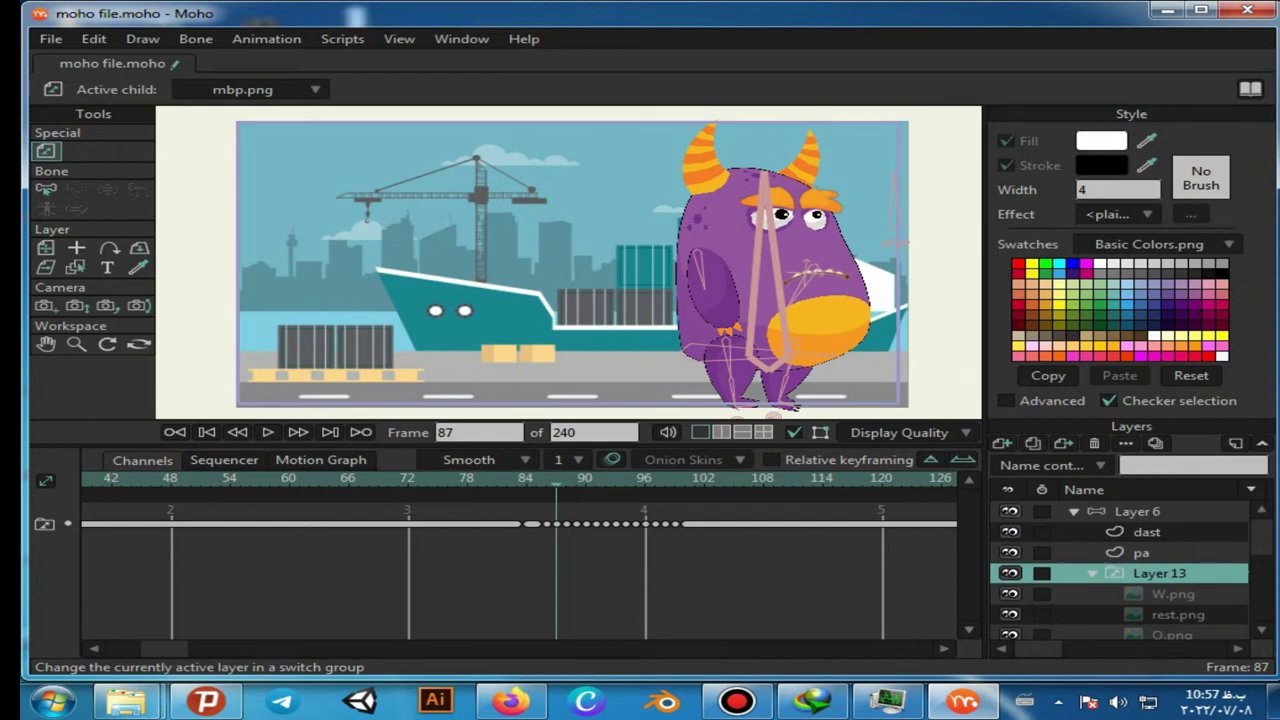
{"action": "left_click", "coordinate": [1137, 511]}
{"action": "mouse_move", "coordinate": [683, 258]}
{"action": "left_mouse_down"}
{"action": "mouse_move", "coordinate": [700, 282]}
{"action": "mouse_move", "coordinate": [683, 262]}
{"action": "left_mouse_up"}
{"action": "mouse_move", "coordinate": [737, 418]}
{"action": "left_mouse_down"}
{"action": "mouse_move", "coordinate": [776, 412]}
{"action": "mouse_move", "coordinate": [760, 416]}
{"action": "left_mouse_up"}
{"action": "left_click", "coordinate": [773, 417]}
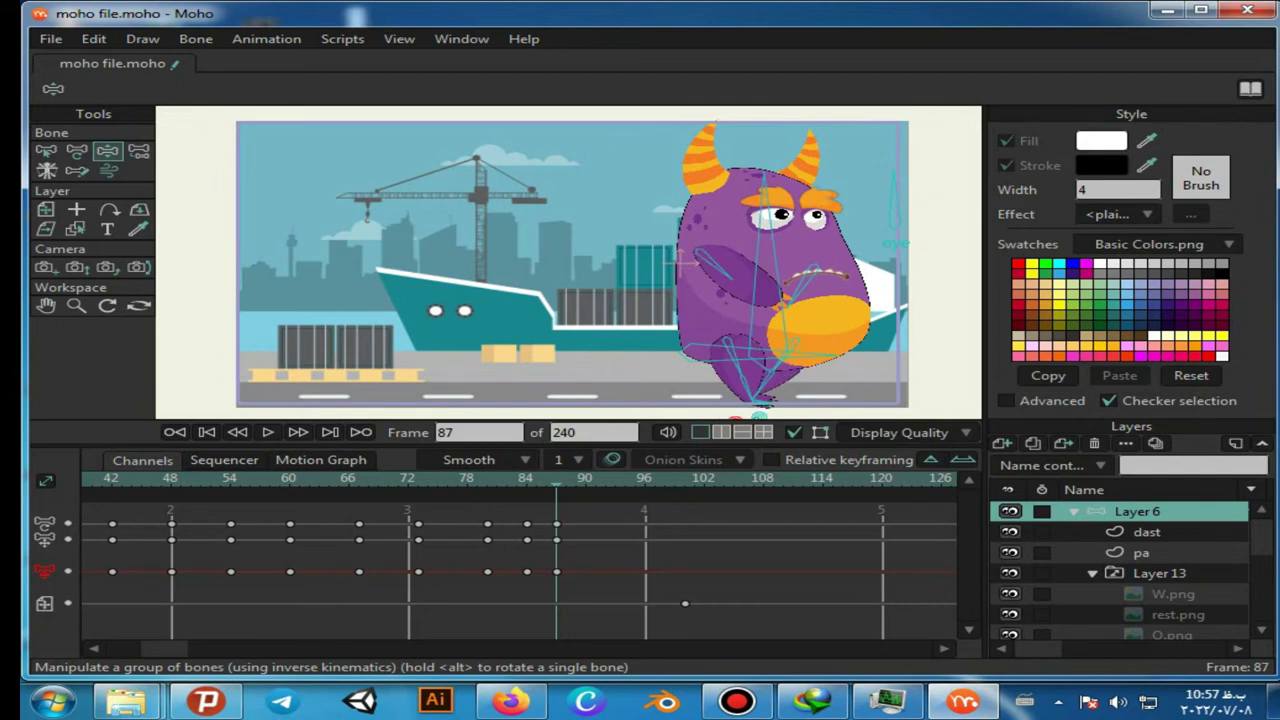
{"action": "left_click_drag", "start_coordinate": [765, 181], "coordinate": [790, 180]}
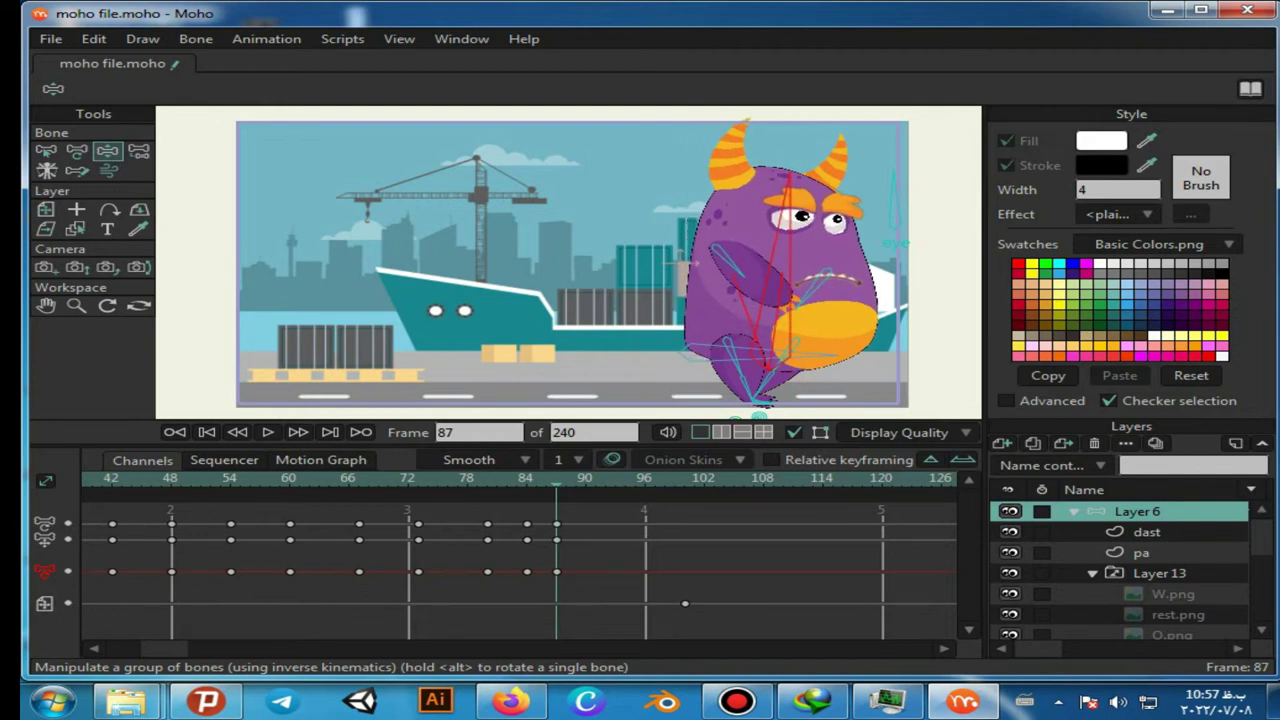
At frame 92, pose the monster in mid-stride with legs apart, the near arm swung back and the far arm forward
{"action": "key", "text": "Right"}
{"action": "key", "text": "Right"}
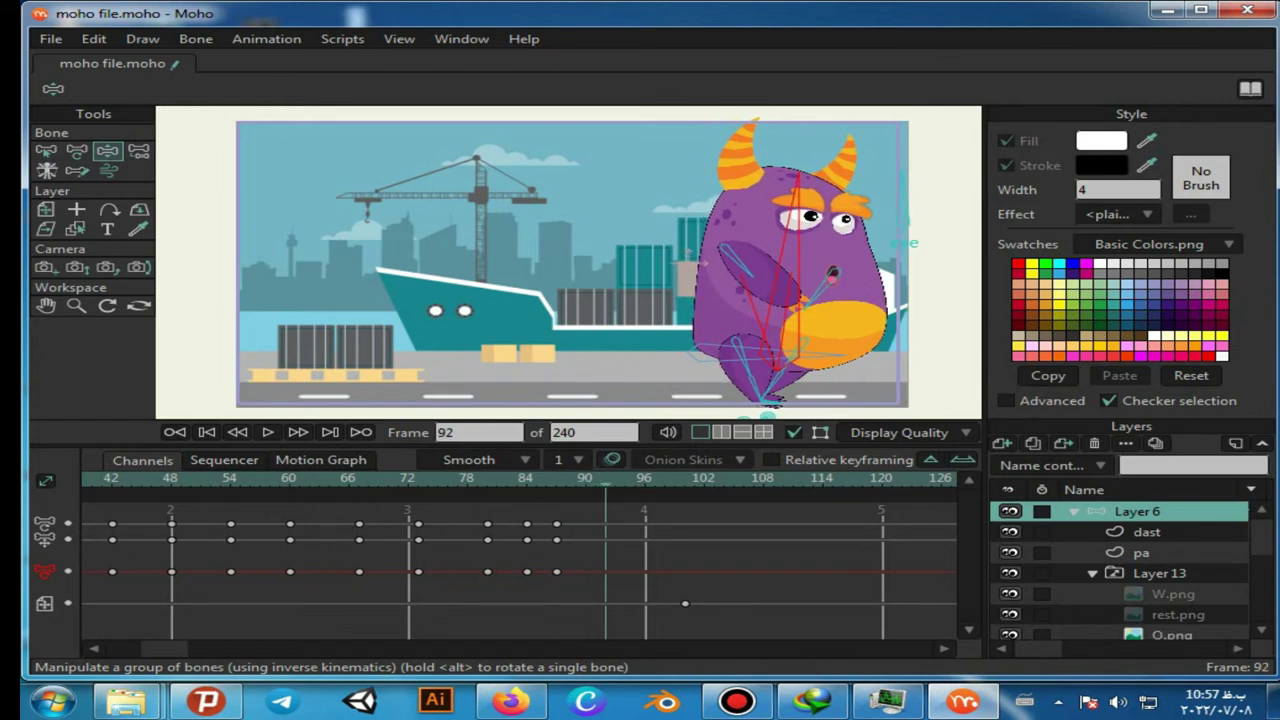
{"action": "left_click_drag", "start_coordinate": [745, 269], "coordinate": [698, 279]}
{"action": "left_click_drag", "start_coordinate": [768, 417], "coordinate": [677, 419]}
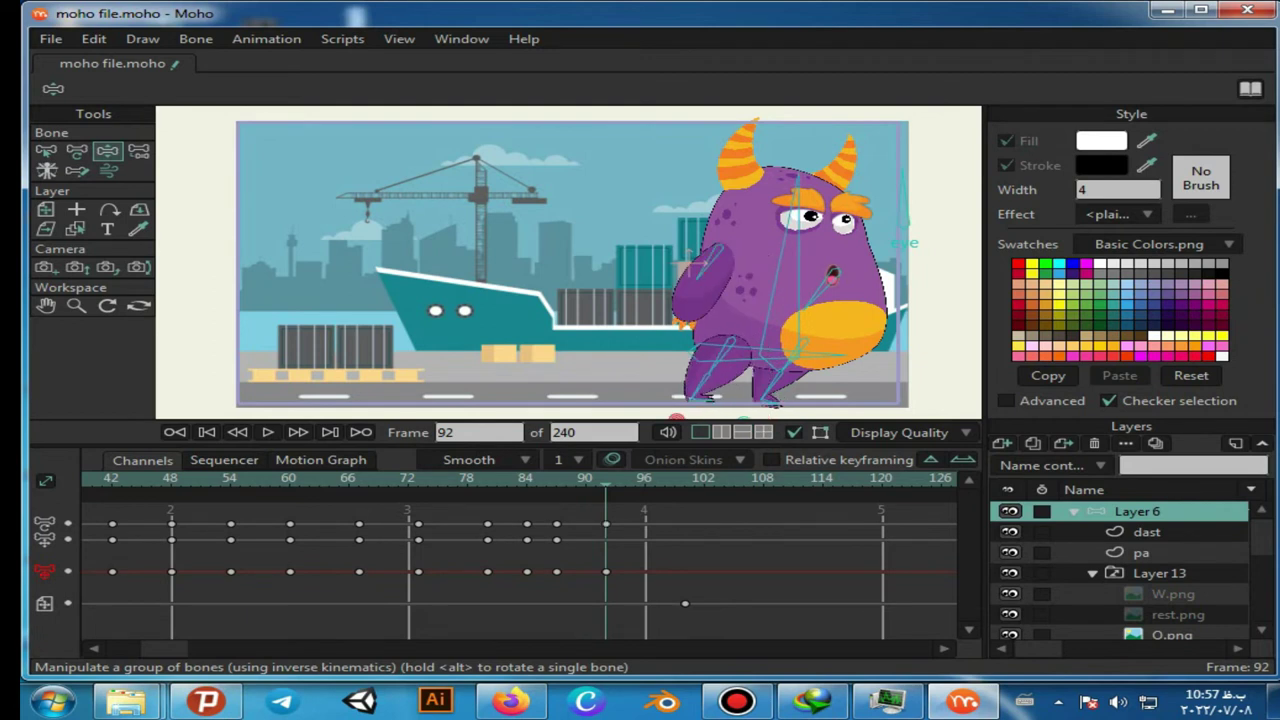
{"action": "left_click", "coordinate": [744, 420]}
{"action": "left_click_drag", "start_coordinate": [770, 402], "coordinate": [828, 398]}
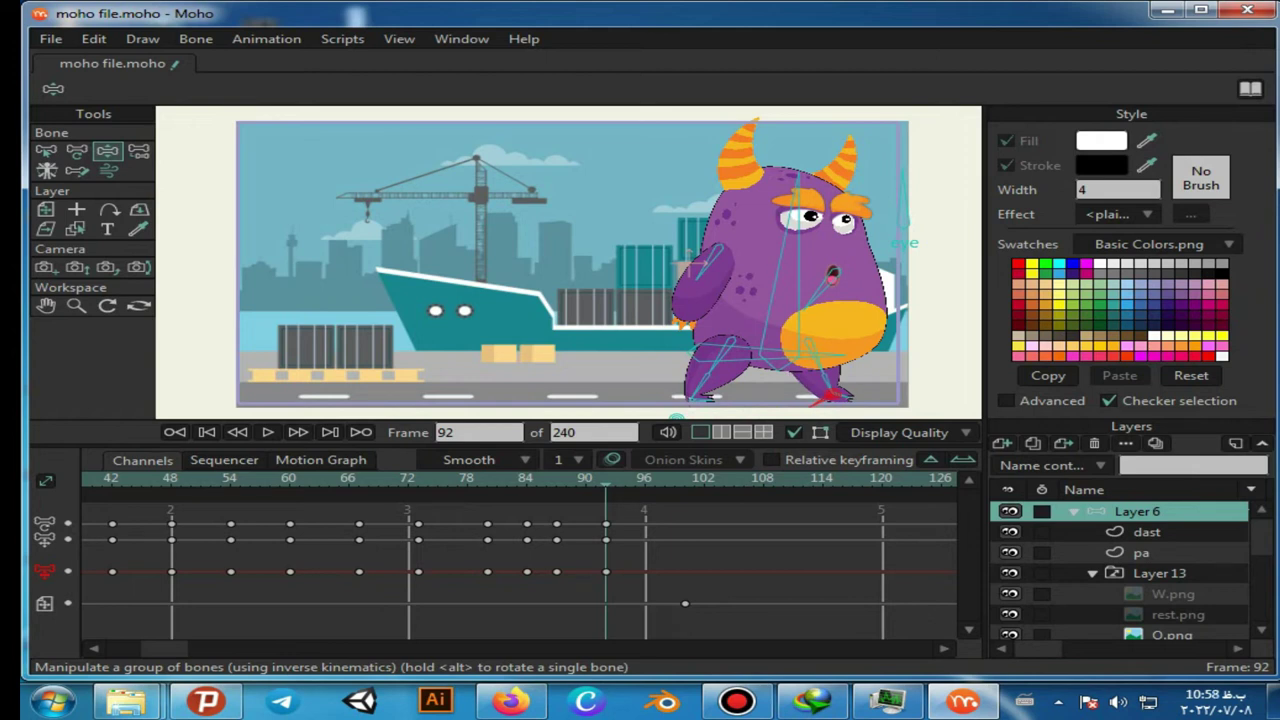
{"action": "left_click_drag", "start_coordinate": [832, 272], "coordinate": [868, 308]}
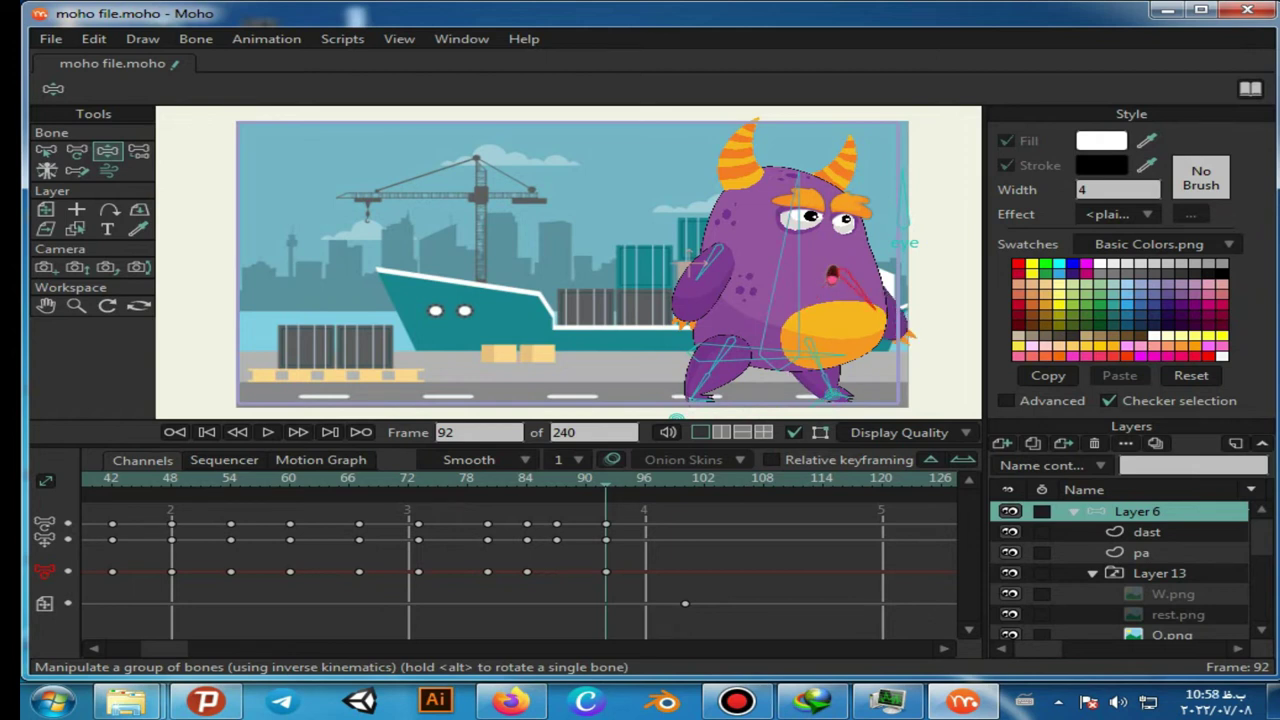
Step back and forth through the frames around 92 to 94 to check the stride and mouth movement
{"action": "key", "text": "Right"}
{"action": "key", "text": "Right"}
{"action": "key", "text": "Right"}
{"action": "key", "text": "Left"}
{"action": "key", "text": "Left"}
{"action": "key", "text": "Left"}
{"action": "key", "text": "Left"}
{"action": "key", "text": "Left"}
{"action": "key", "text": "Left"}
{"action": "key", "text": "Left"}
{"action": "key", "text": "Left"}
{"action": "key", "text": "Left"}
{"action": "key", "text": "Left"}
{"action": "key", "text": "Left"}
{"action": "key", "text": "Left"}
{"action": "key", "text": "Left"}
{"action": "key", "text": "Left"}
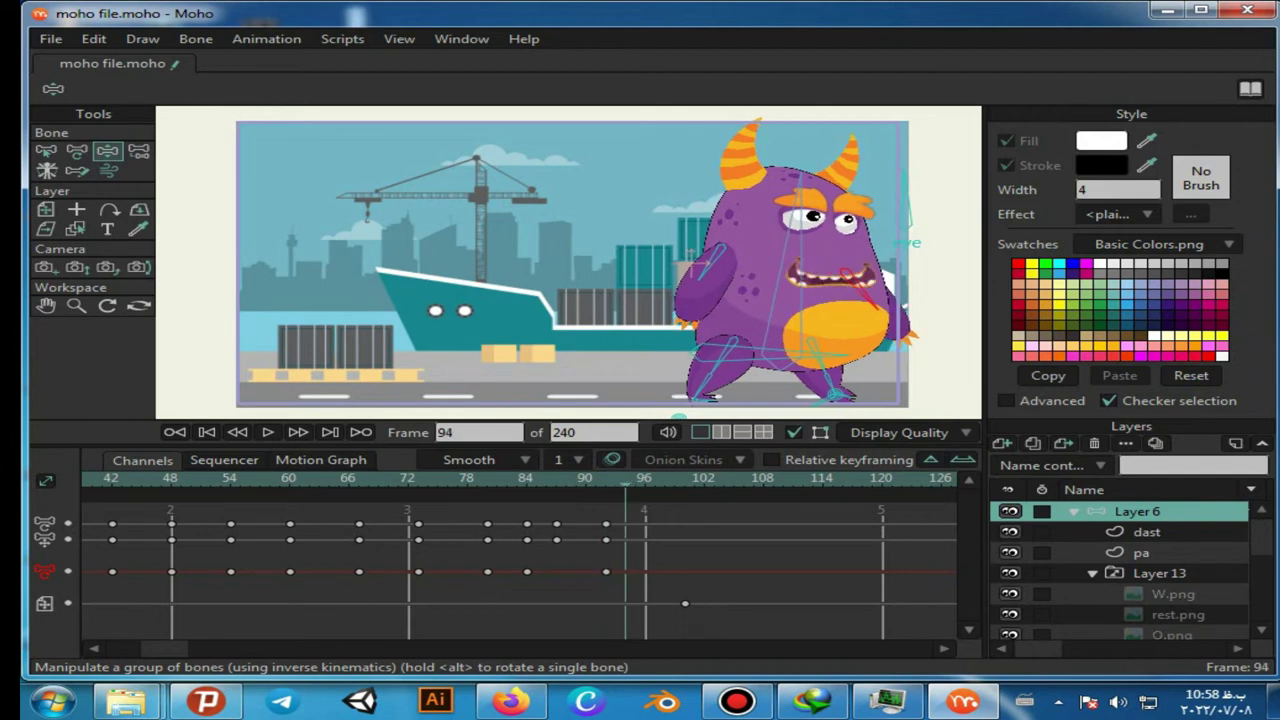
{"action": "key", "text": "Right"}
{"action": "key", "text": "Right"}
{"action": "key", "text": "Right"}
{"action": "key", "text": "Right"}
{"action": "key", "text": "Right"}
{"action": "key", "text": "Right"}
{"action": "key", "text": "Right"}
{"action": "key", "text": "Right"}
{"action": "key", "text": "Right"}
{"action": "key", "text": "Right"}
{"action": "key", "text": "Right"}
{"action": "key", "text": "Right"}
{"action": "key", "text": "Right"}
{"action": "key", "text": "Right"}
{"action": "key", "text": "Right"}
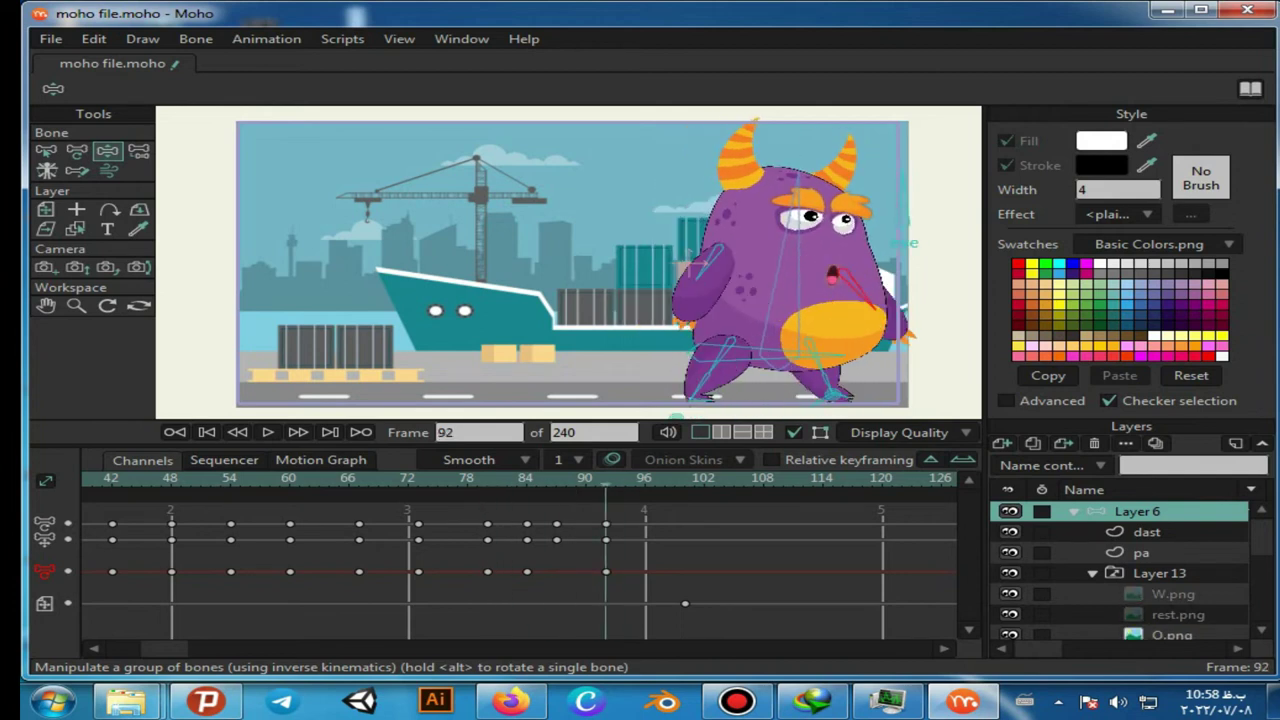
{"action": "key", "text": "Right"}
{"action": "key", "text": "Right"}
{"action": "key", "text": "Left"}
{"action": "key", "text": "Left"}
{"action": "key", "text": "Left"}
{"action": "key", "text": "Left"}
{"action": "key", "text": "Left"}
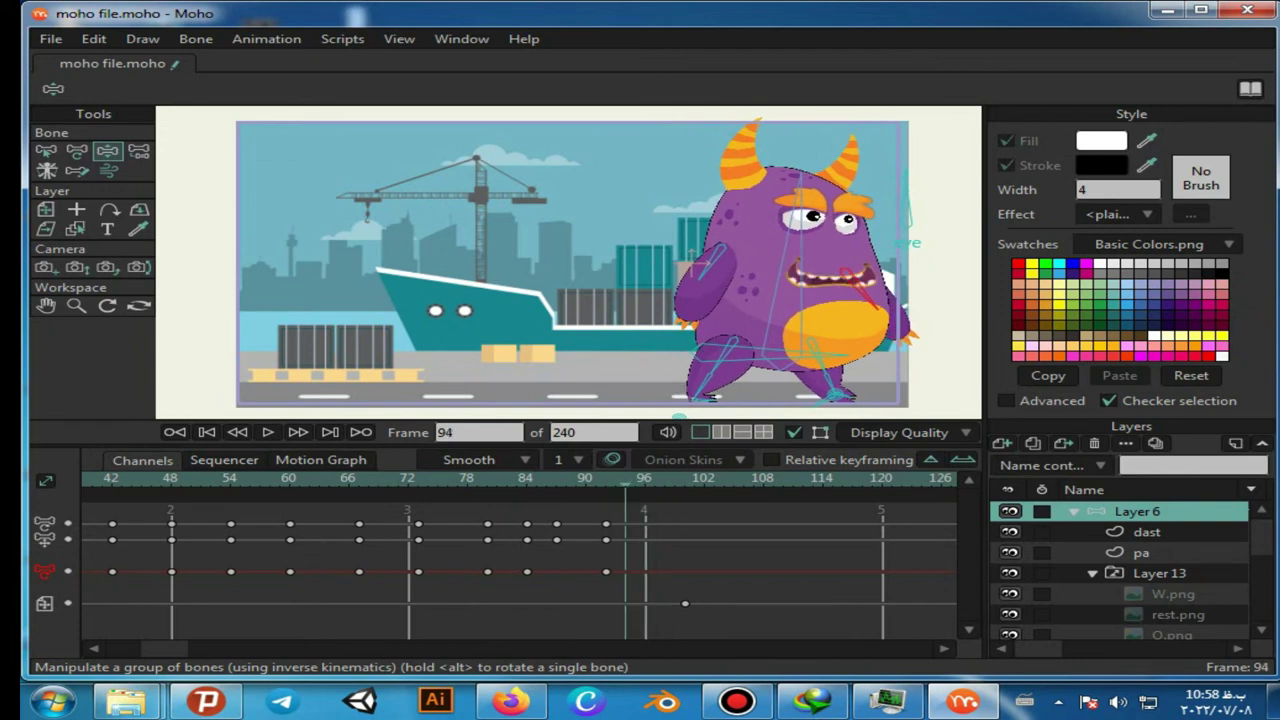
At frame 96, swing both arms in toward the belly, bring the feet together and lean the body back
{"action": "key", "text": "Right"}
{"action": "key", "text": "Right"}
{"action": "key", "text": "ctrl+Right"}
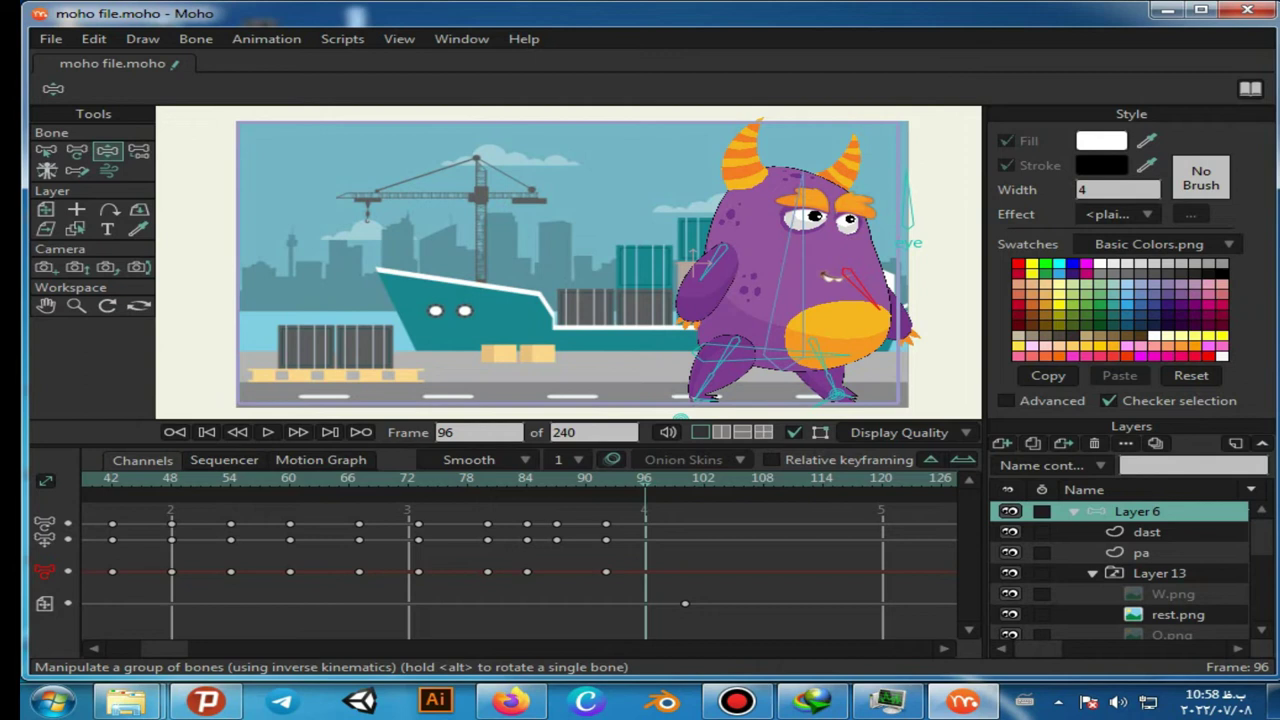
{"action": "left_click_drag", "start_coordinate": [706, 273], "coordinate": [746, 280]}
{"action": "left_click_drag", "start_coordinate": [876, 303], "coordinate": [831, 315]}
{"action": "left_click_drag", "start_coordinate": [834, 395], "coordinate": [769, 402]}
{"action": "left_click_drag", "start_coordinate": [682, 416], "coordinate": [788, 412]}
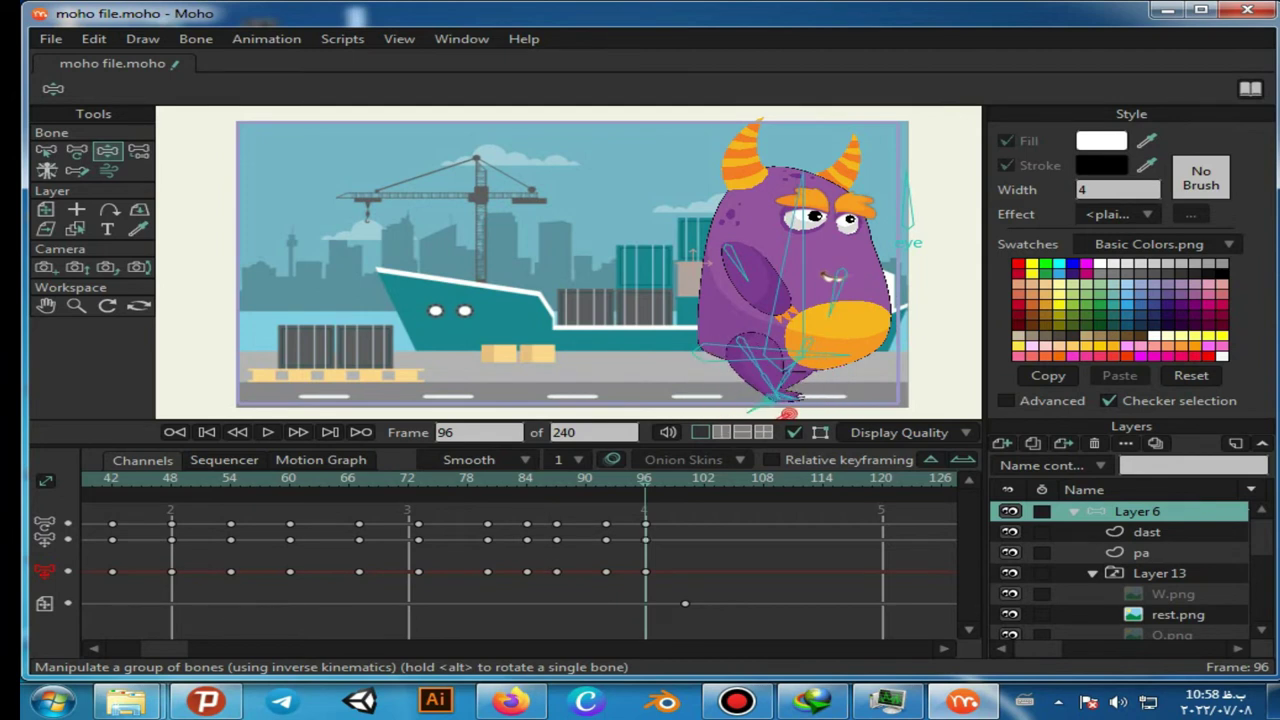
{"action": "left_click_drag", "start_coordinate": [803, 177], "coordinate": [750, 179]}
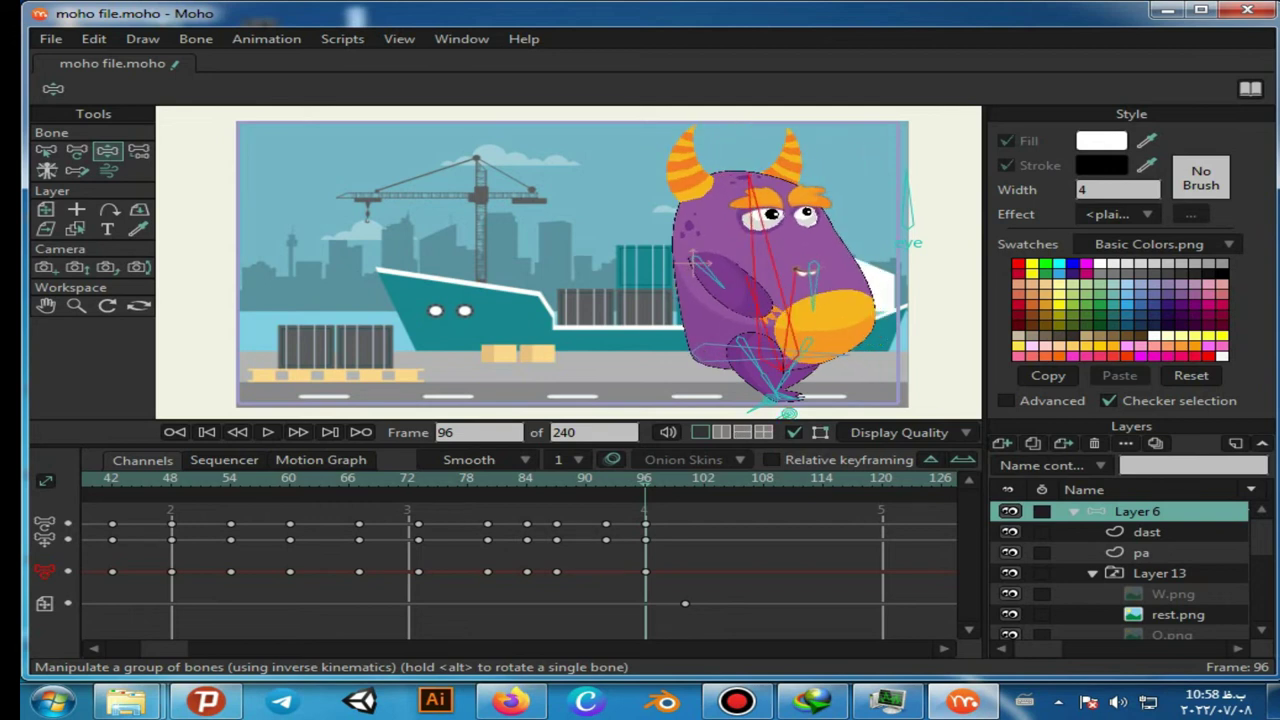
Scrub through the timeline to review the walking and talking animation, ending at frame 0
{"action": "left_click_drag", "start_coordinate": [645, 481], "coordinate": [92, 481]}
{"action": "key", "text": "Left"}
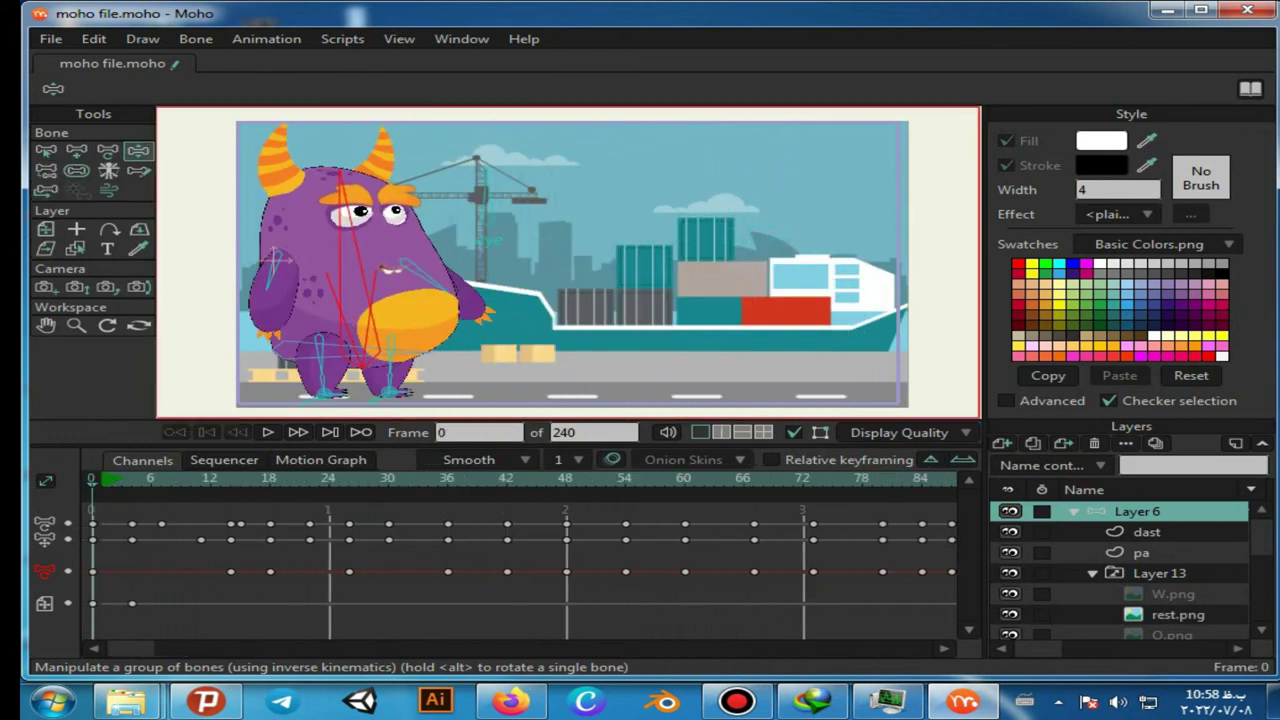
{"action": "key", "text": "Right"}
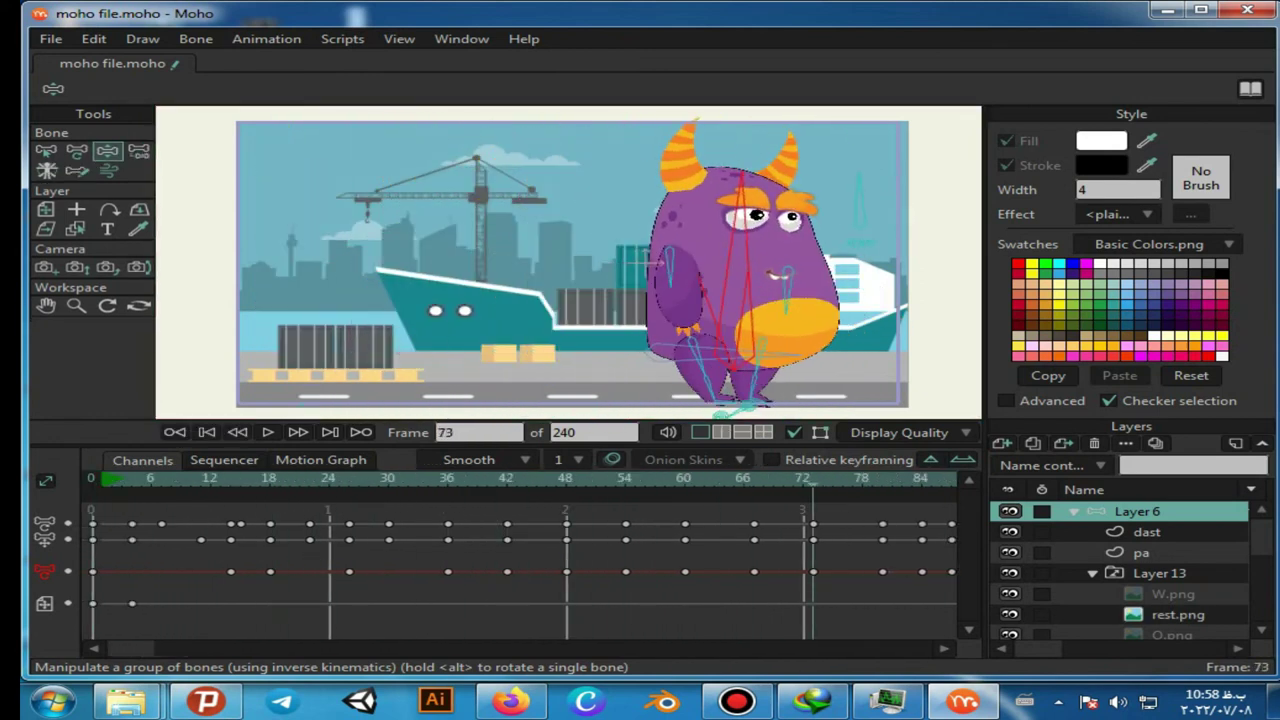
{"action": "left_click_drag", "start_coordinate": [932, 481], "coordinate": [92, 481]}
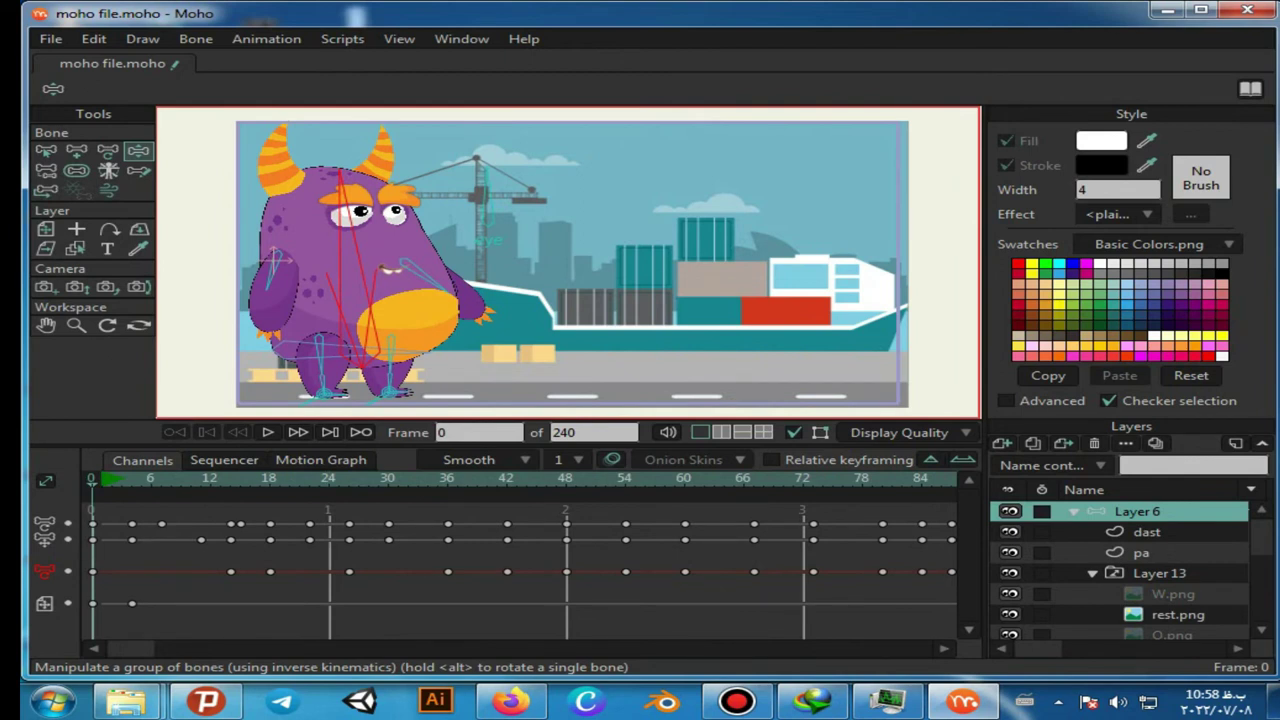
Open the animation export settings, set the end frame to 100 and choose Z:\ as the export destination
{"action": "left_click", "coordinate": [267, 39]}
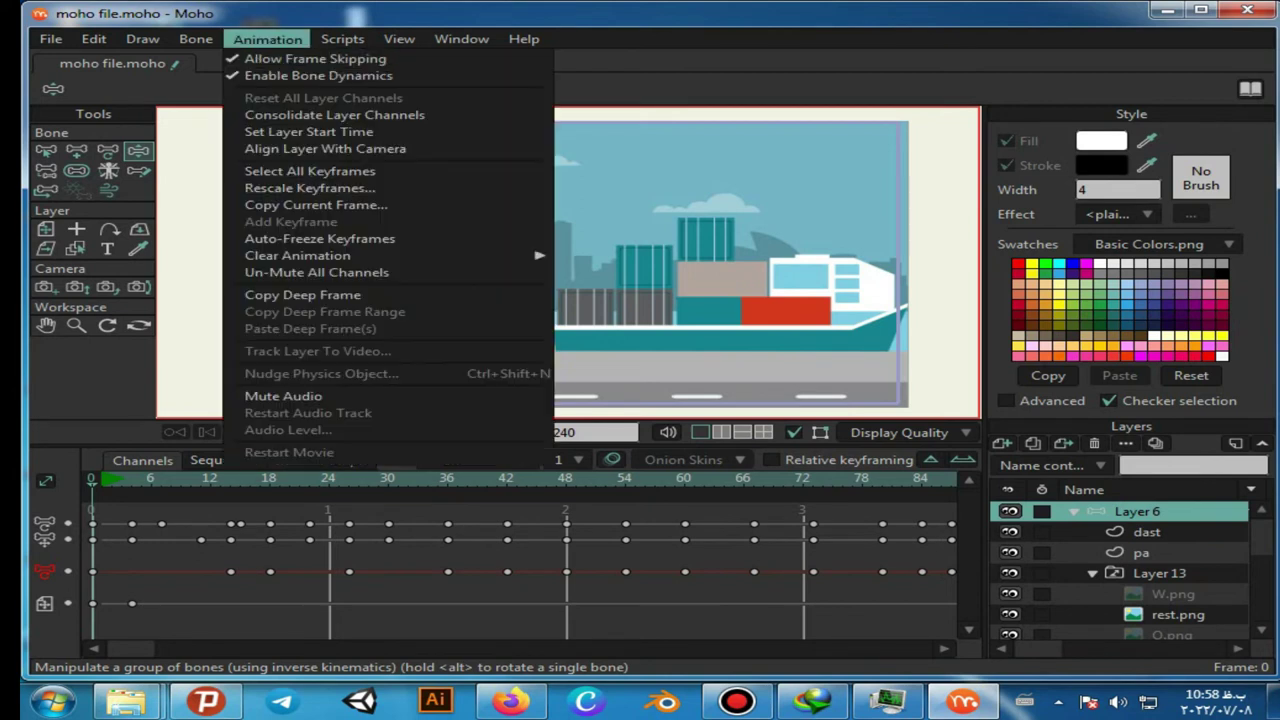
{"action": "mouse_move", "coordinate": [298, 256]}
{"action": "mouse_move", "coordinate": [51, 39]}
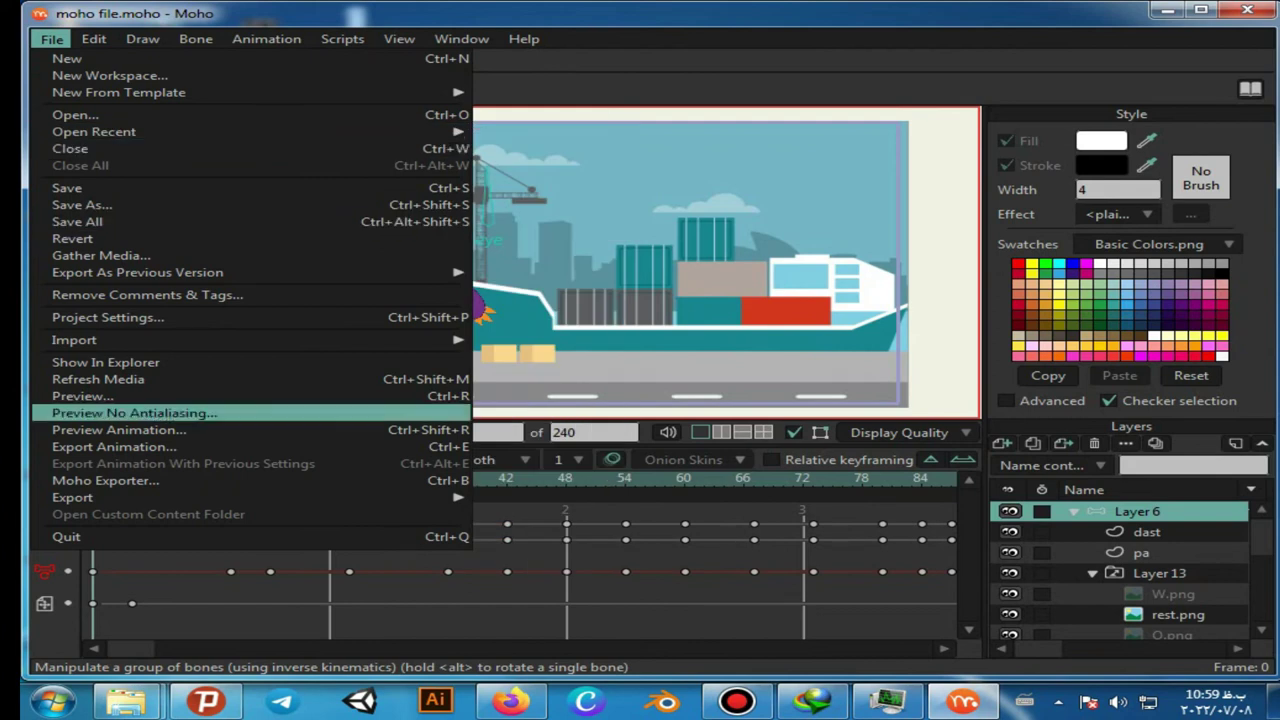
{"action": "key", "text": "Return"}
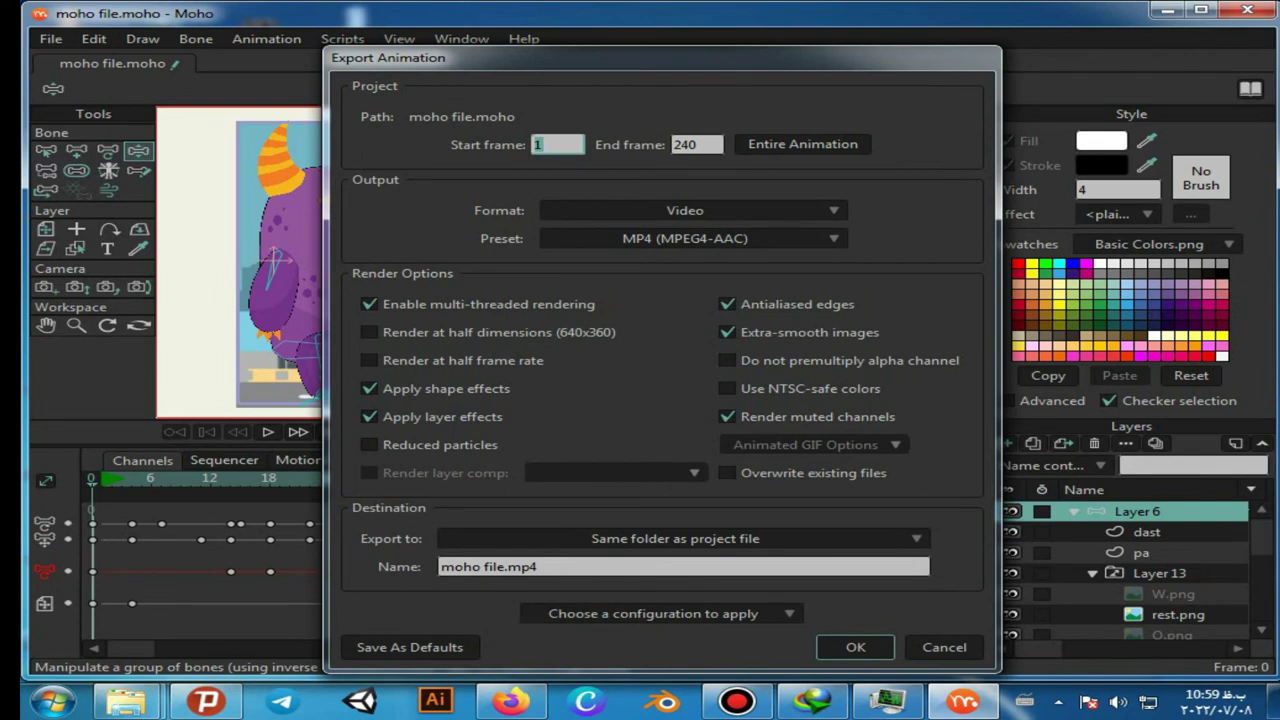
{"action": "key", "text": "Tab"}
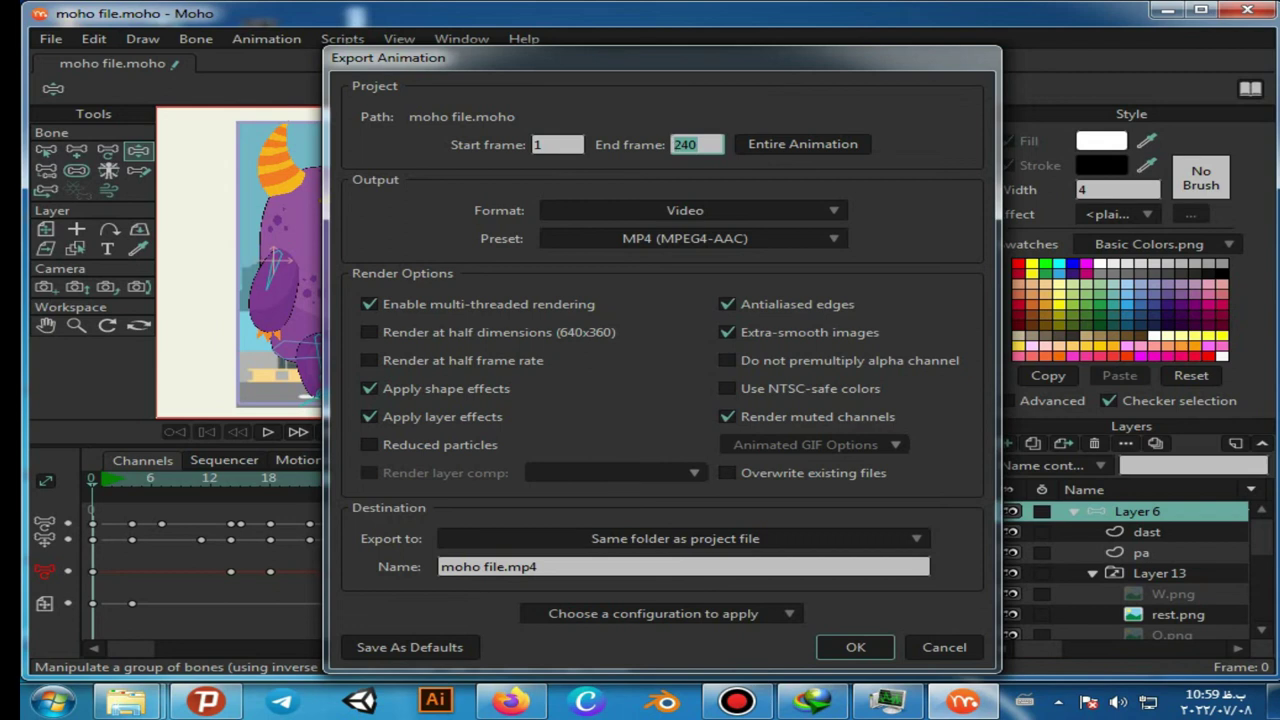
{"action": "type", "text": "100"}
{"action": "left_click", "coordinate": [905, 540]}
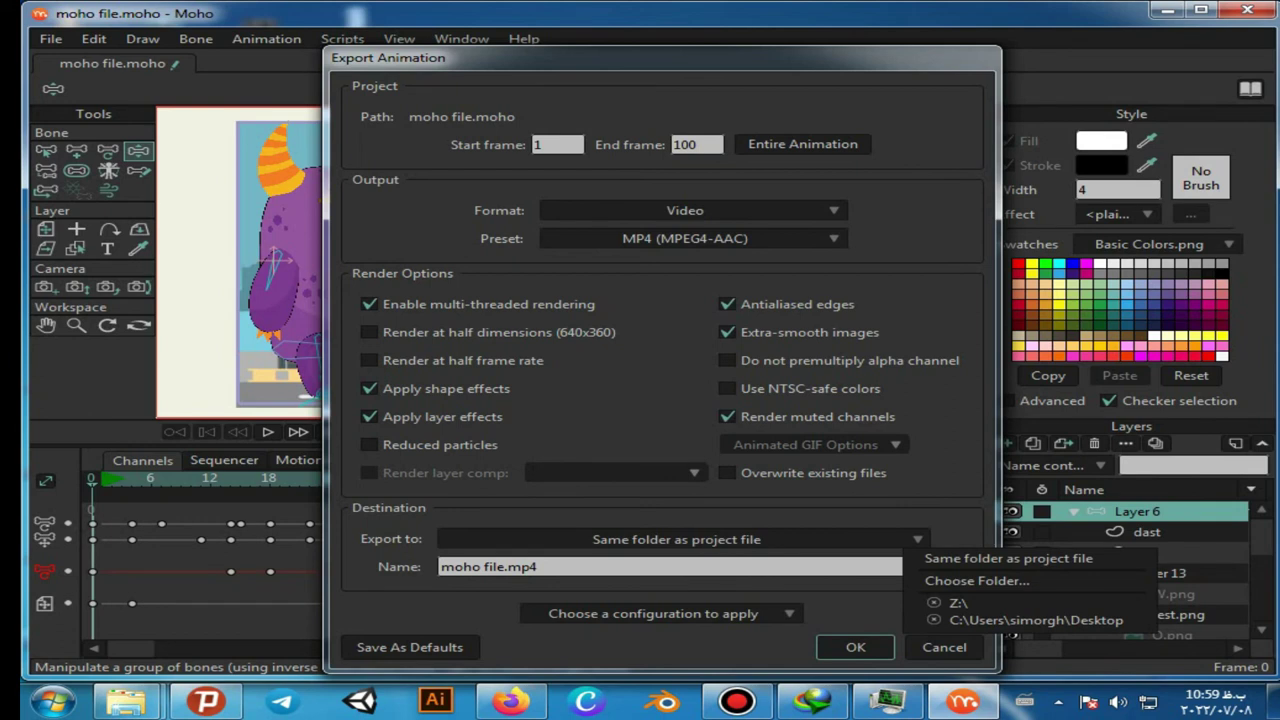
{"action": "left_click", "coordinate": [958, 603]}
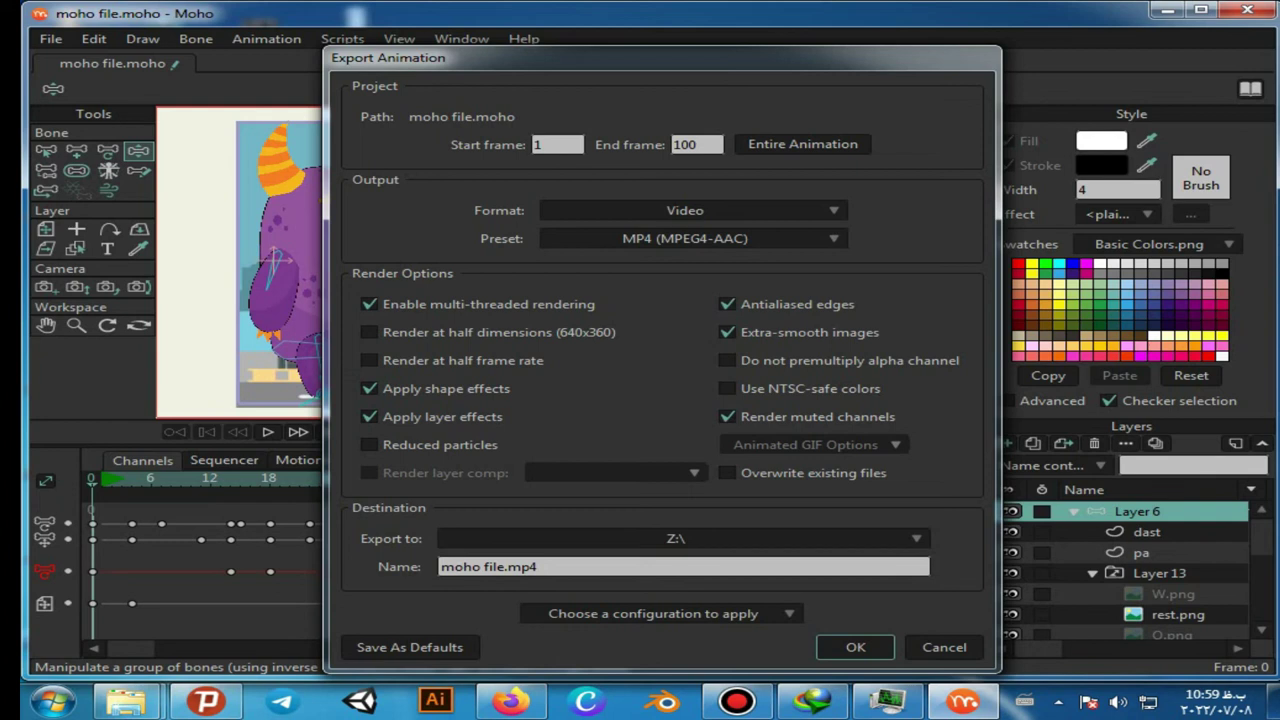
Switch the keyboard layout to US, name the output file monnster and start the MP4 export
{"action": "left_click", "coordinate": [521, 566]}
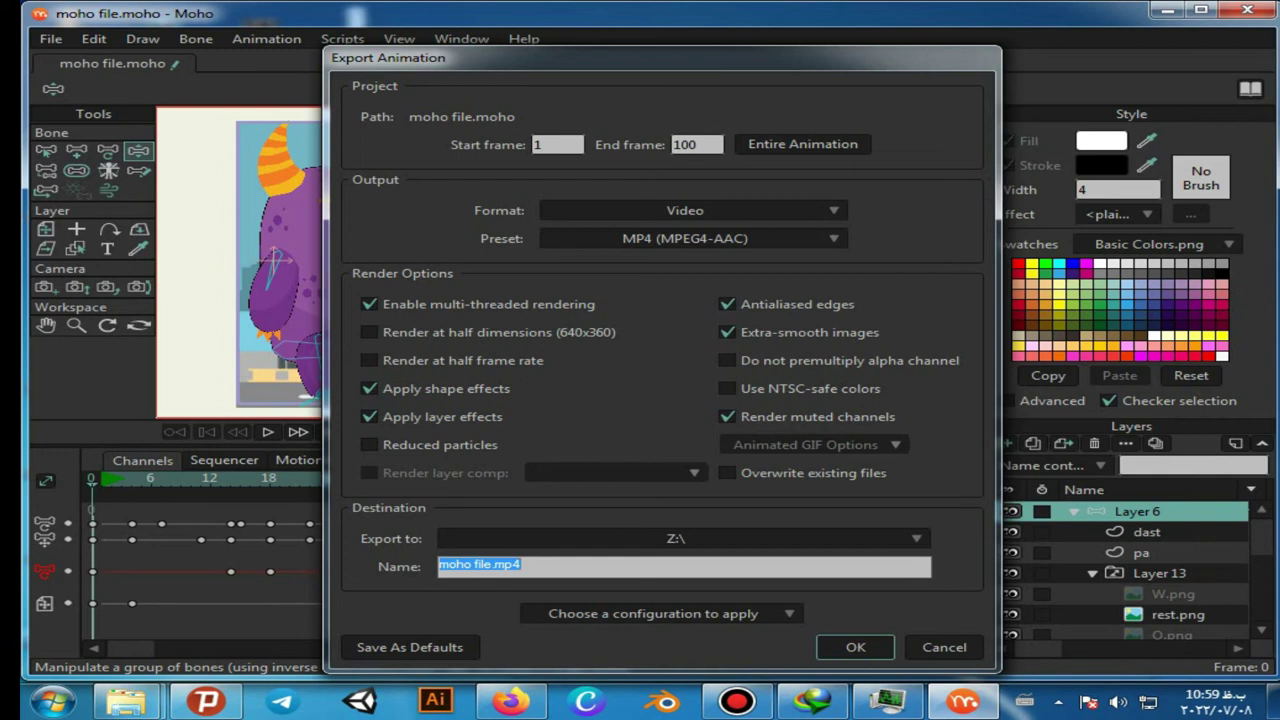
{"action": "left_click", "coordinate": [1024, 700]}
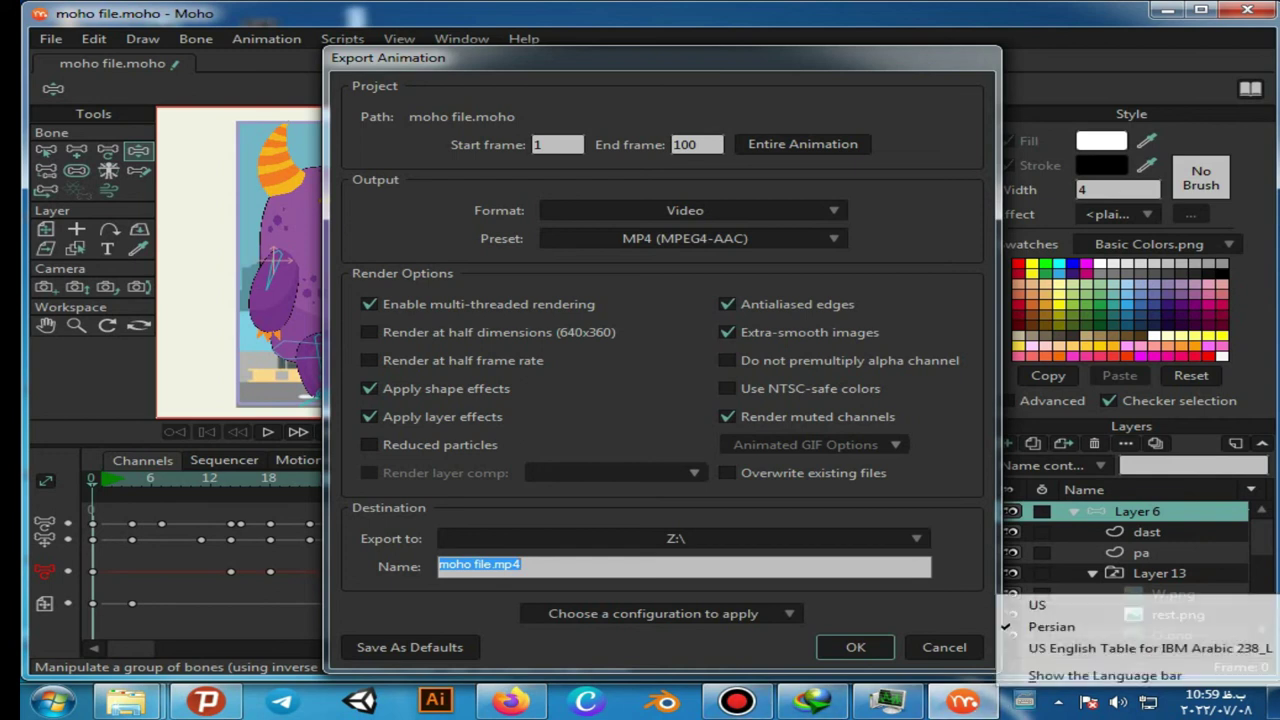
{"action": "left_click", "coordinate": [1037, 605]}
{"action": "type", "text": "m"}
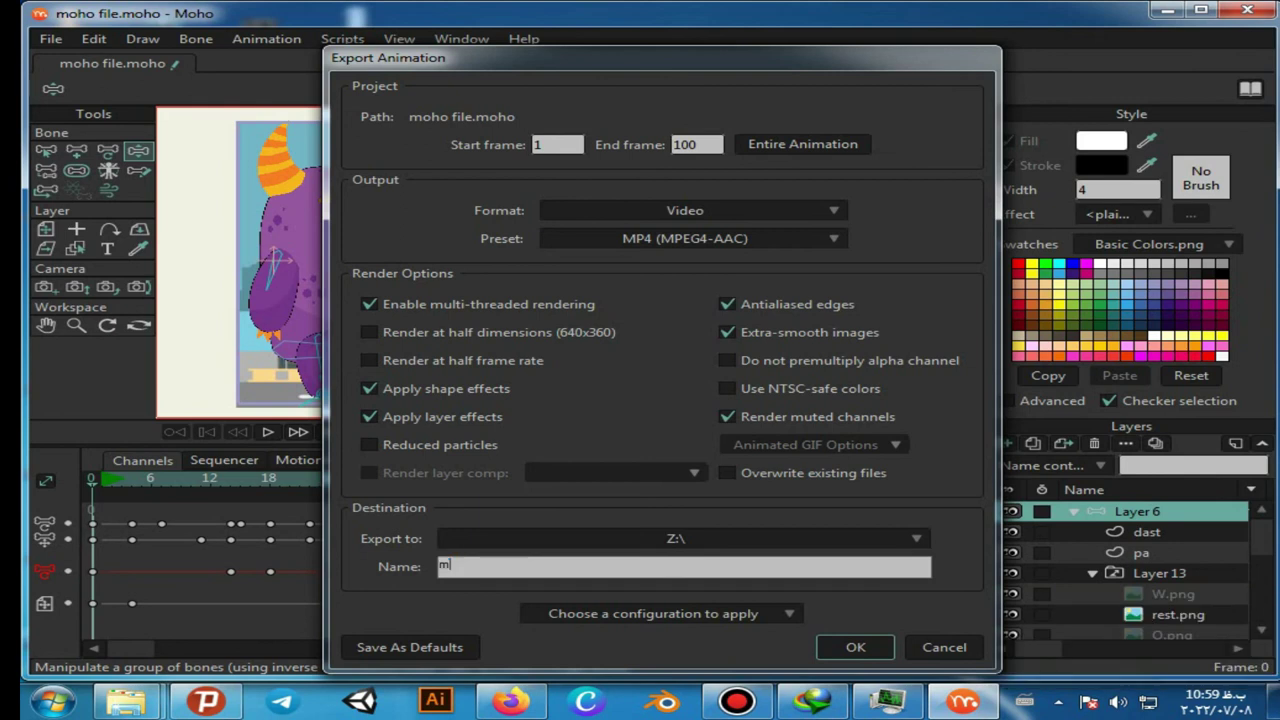
{"action": "type", "text": "on"}
{"action": "type", "text": "nster"}
{"action": "key", "text": "Return"}
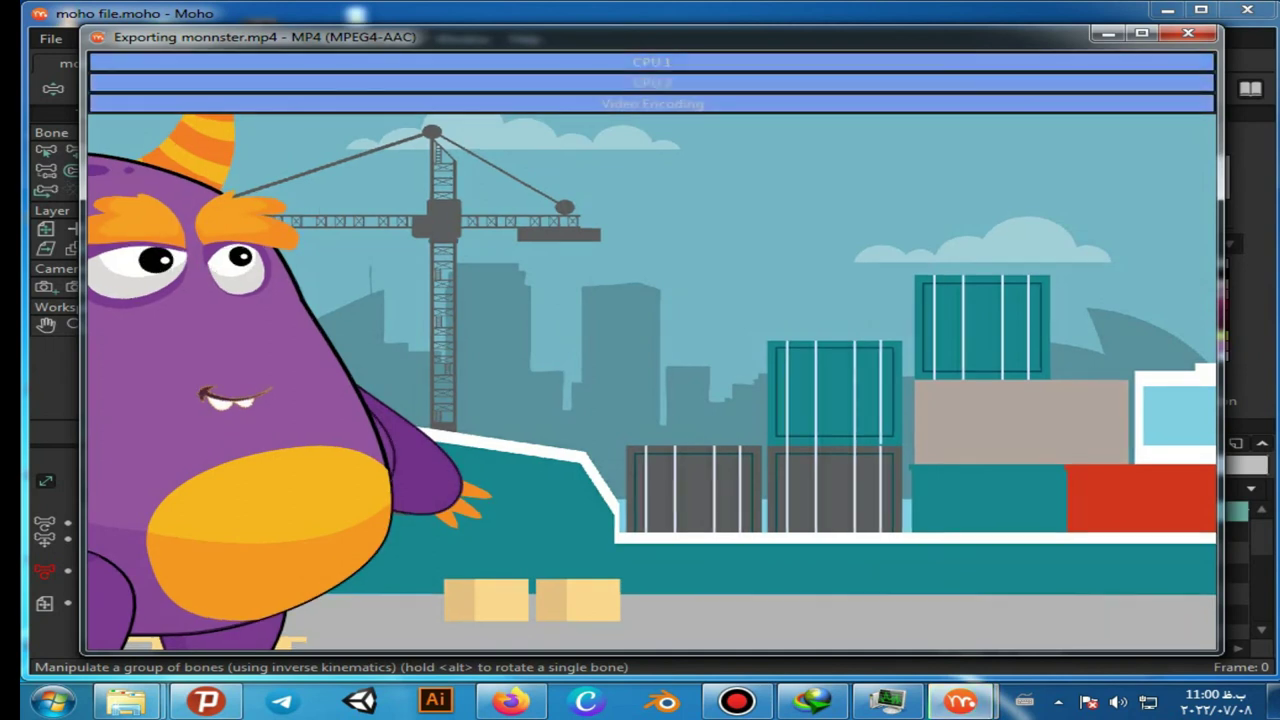
{"action": "left_click", "coordinate": [960, 702]}
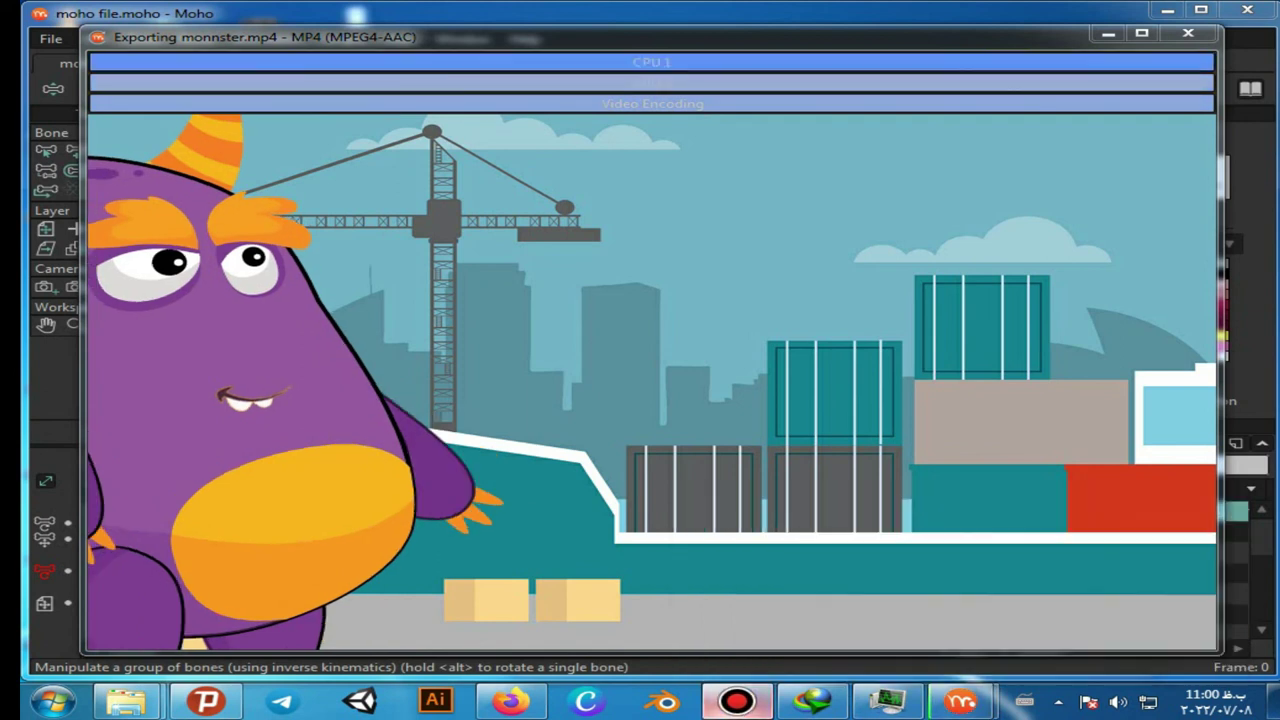
{"action": "left_click", "coordinate": [737, 702]}
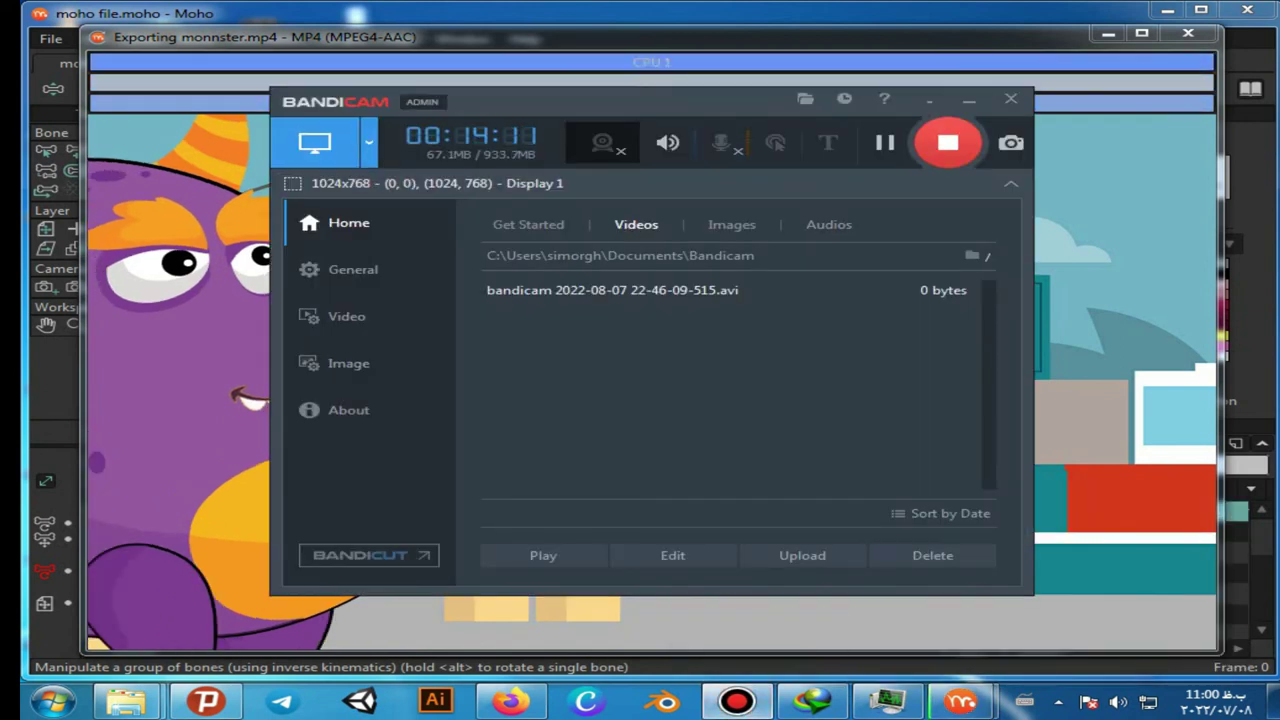